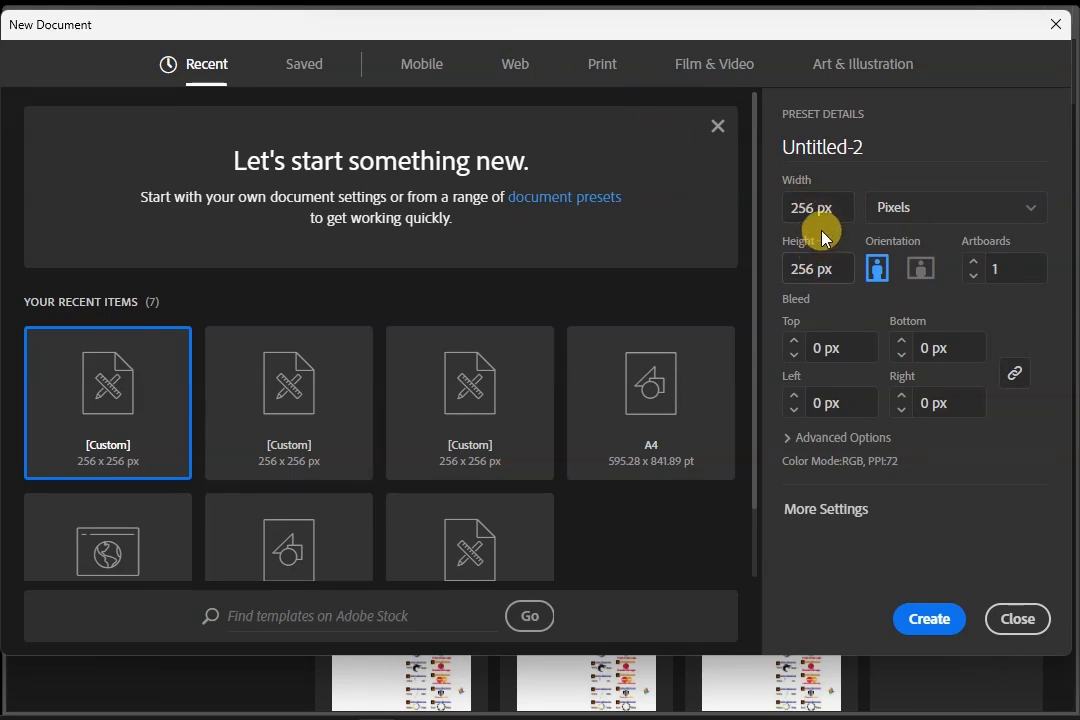
Create a 256 x 256 px document in pixels with RGB colour mode and 72 ppi raster effects
left_click(940, 208)
left_click(938, 209)
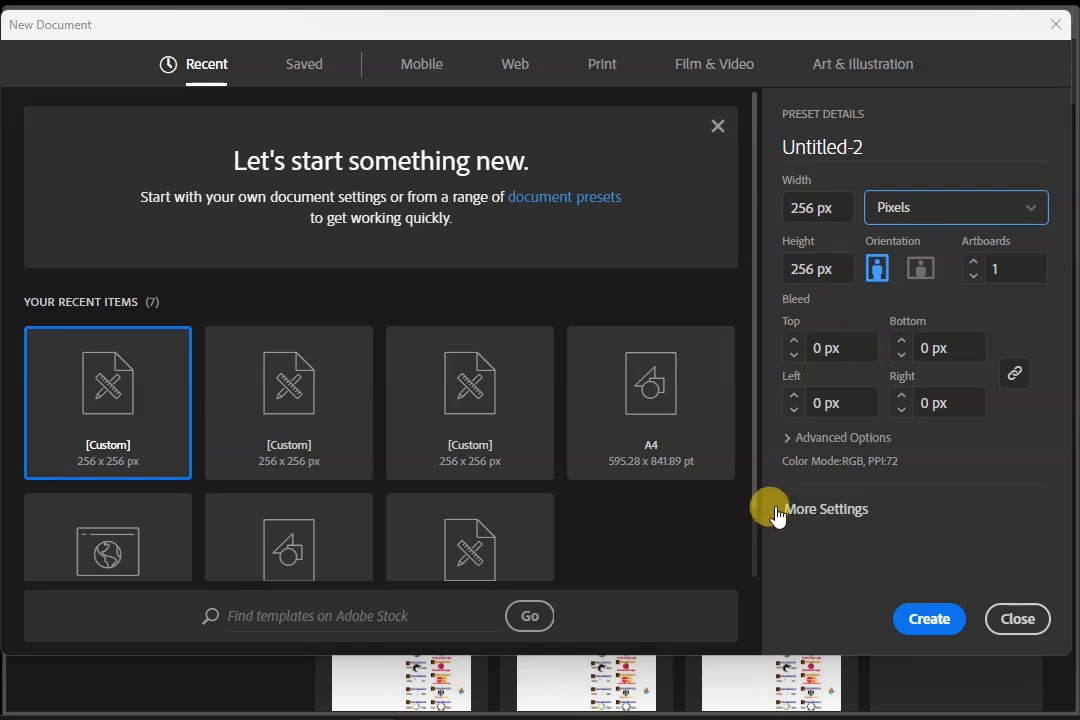
left_click(827, 439)
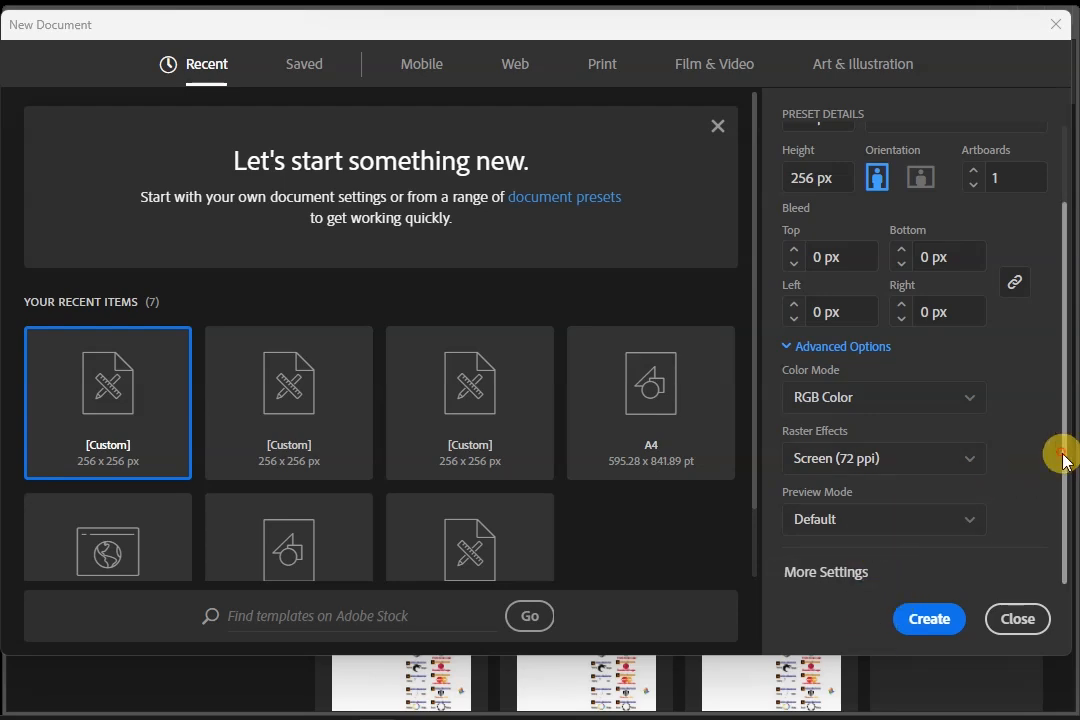
scroll(1056, 430, "up", 2)
left_click(910, 637)
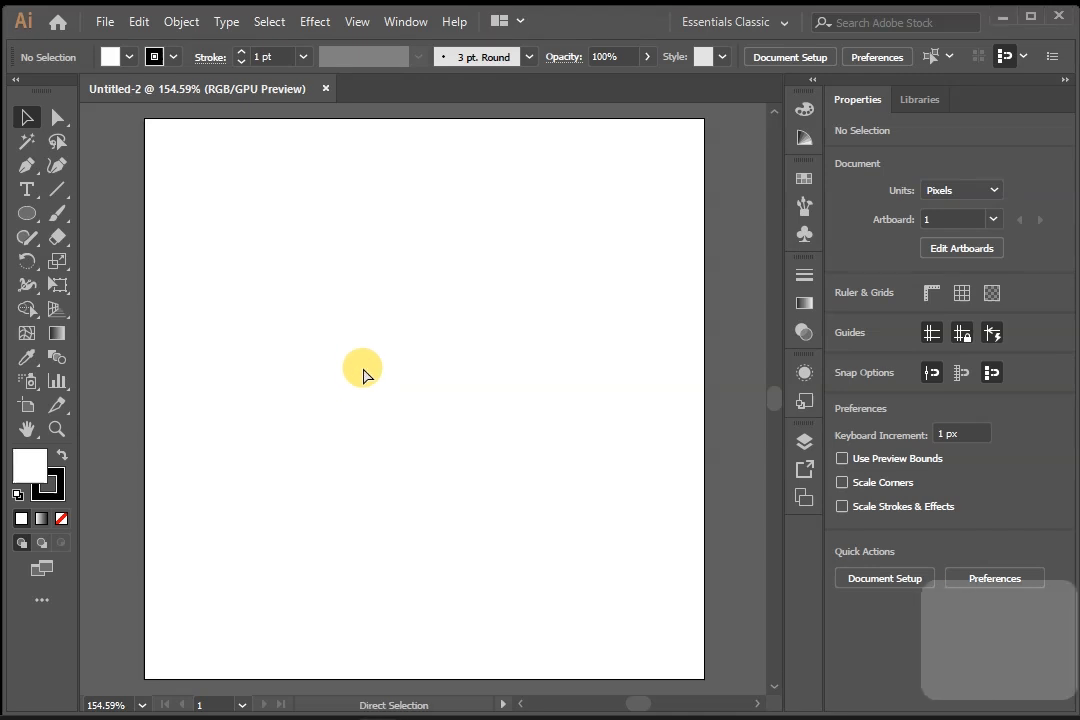
Show the grid on the artboard and turn on Snap to Grid
key("ctrl+minus")
key("ctrl+minus")
key("ctrl+equal")
key("ctrl+equal")
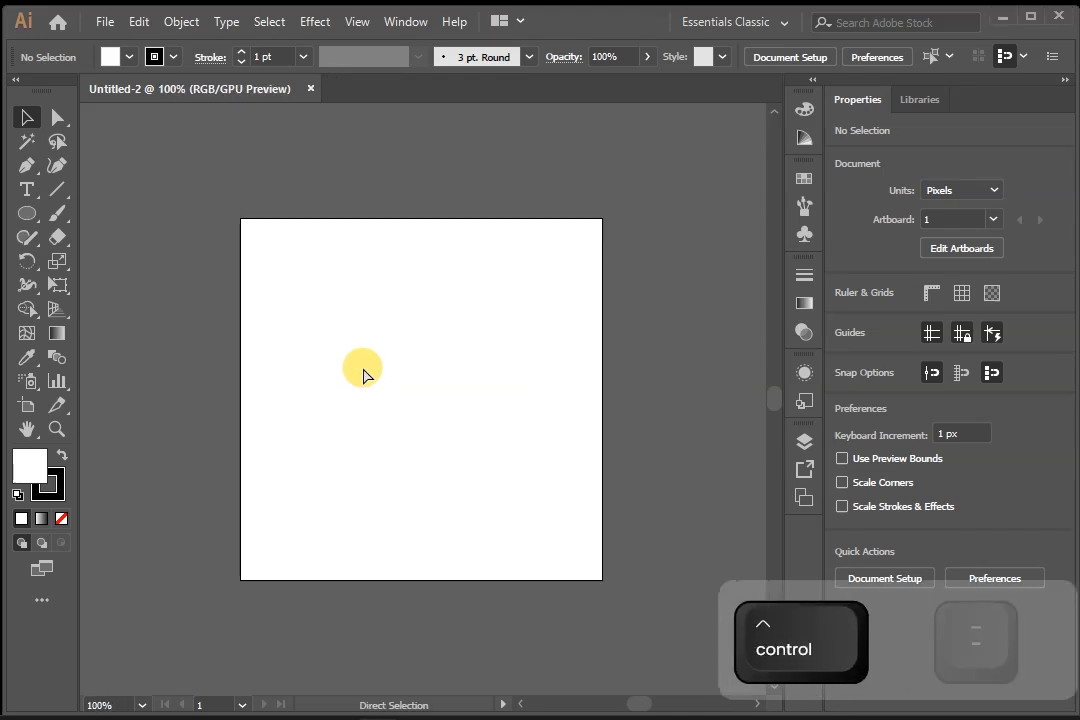
left_click(357, 21)
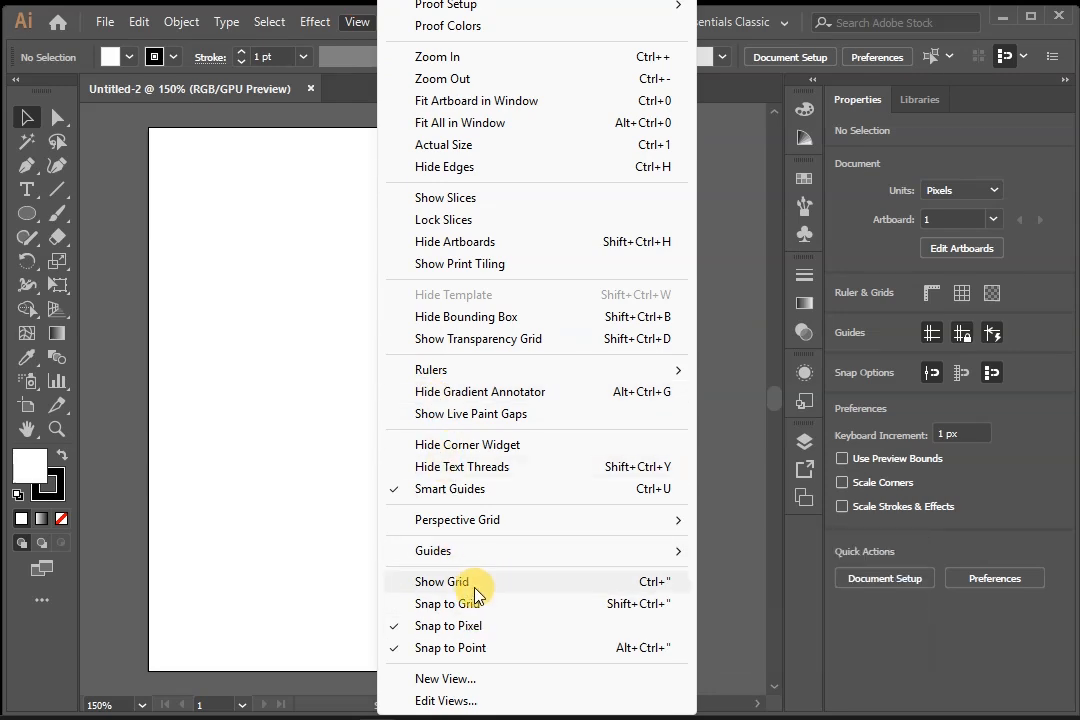
left_click(473, 582)
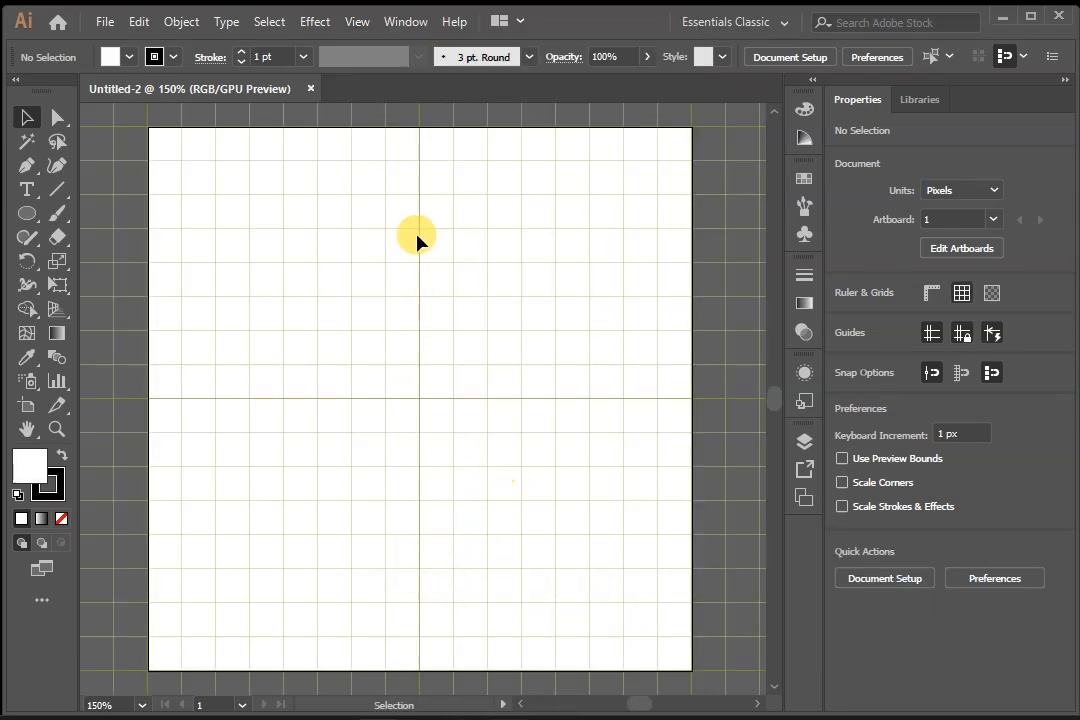
left_click(357, 21)
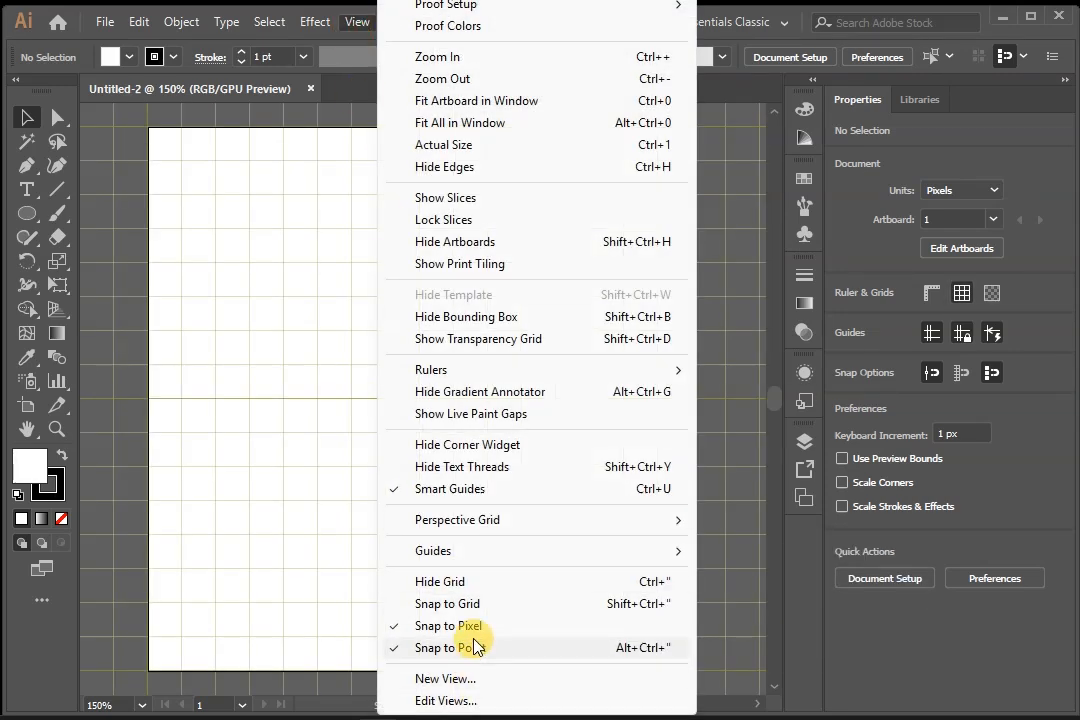
left_click(470, 605)
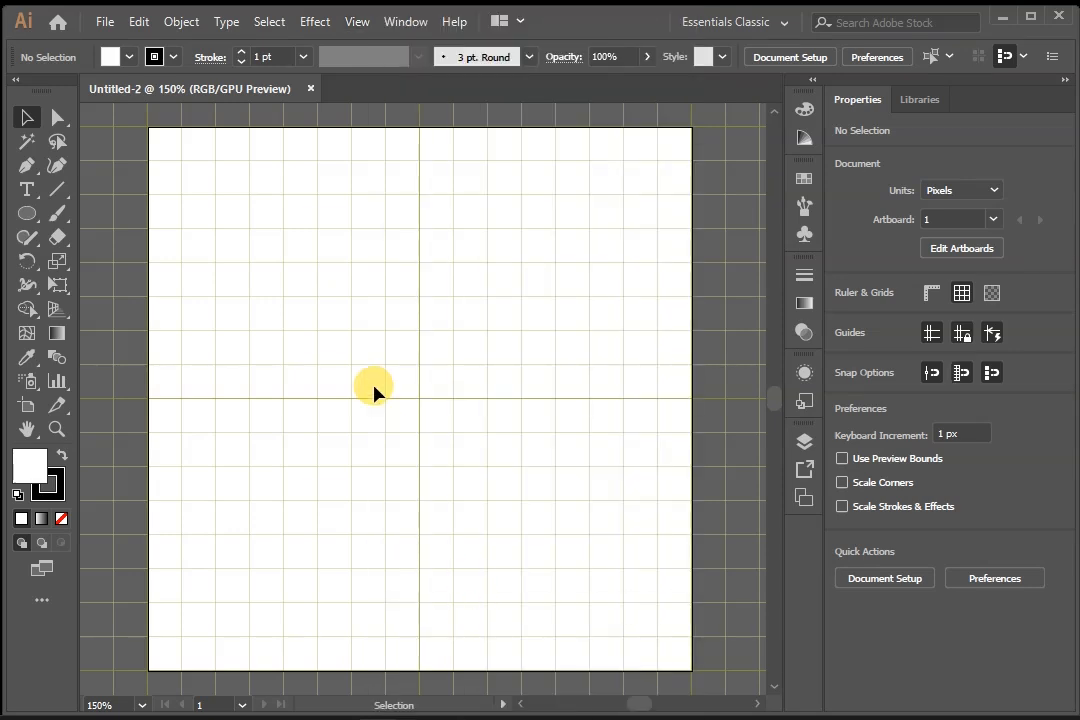
Review the Guides & Grid preferences, checking the grid colour, gridline spacing and subdivisions, and leave without changes
left_click(138, 24)
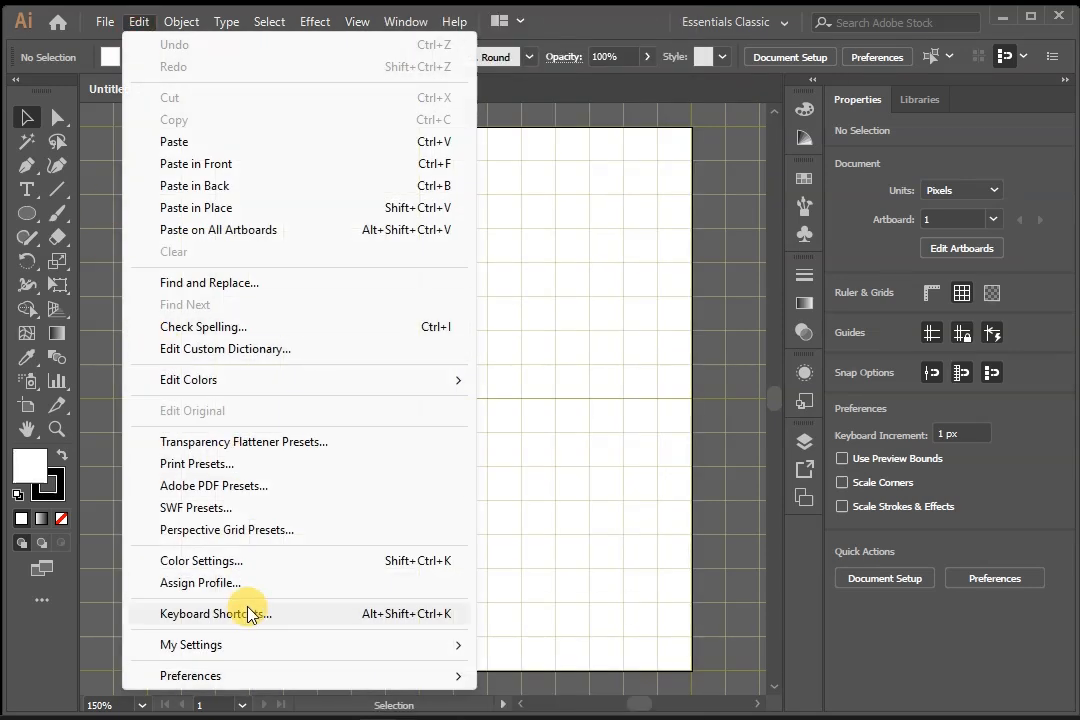
mouse_move(441, 680)
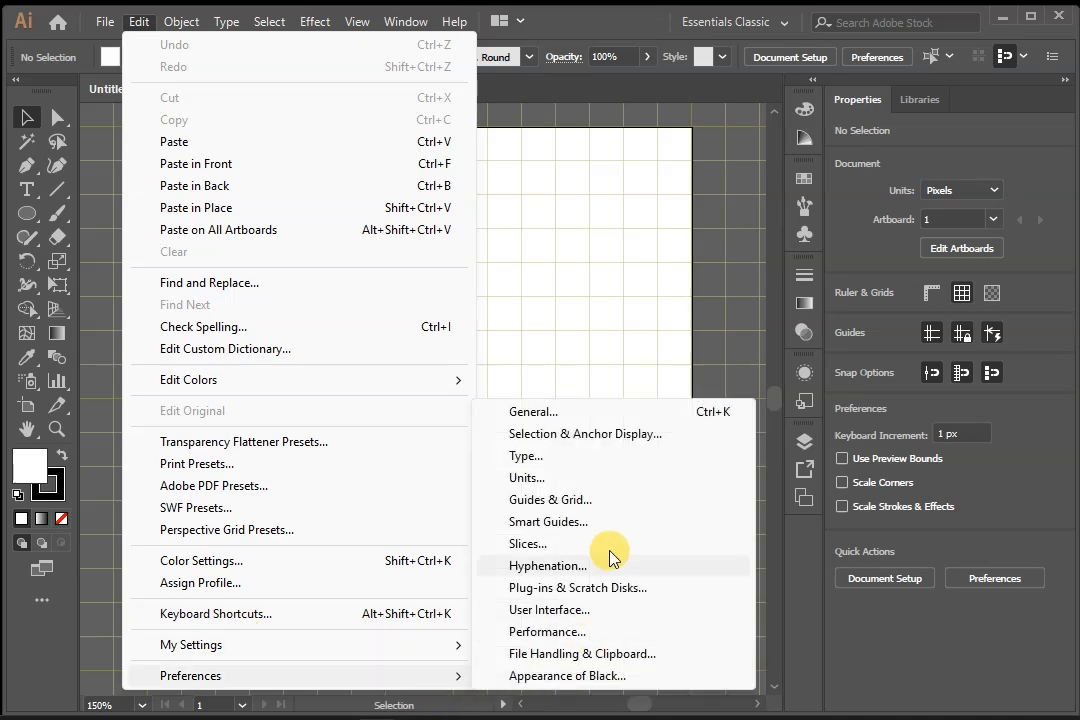
left_click(581, 502)
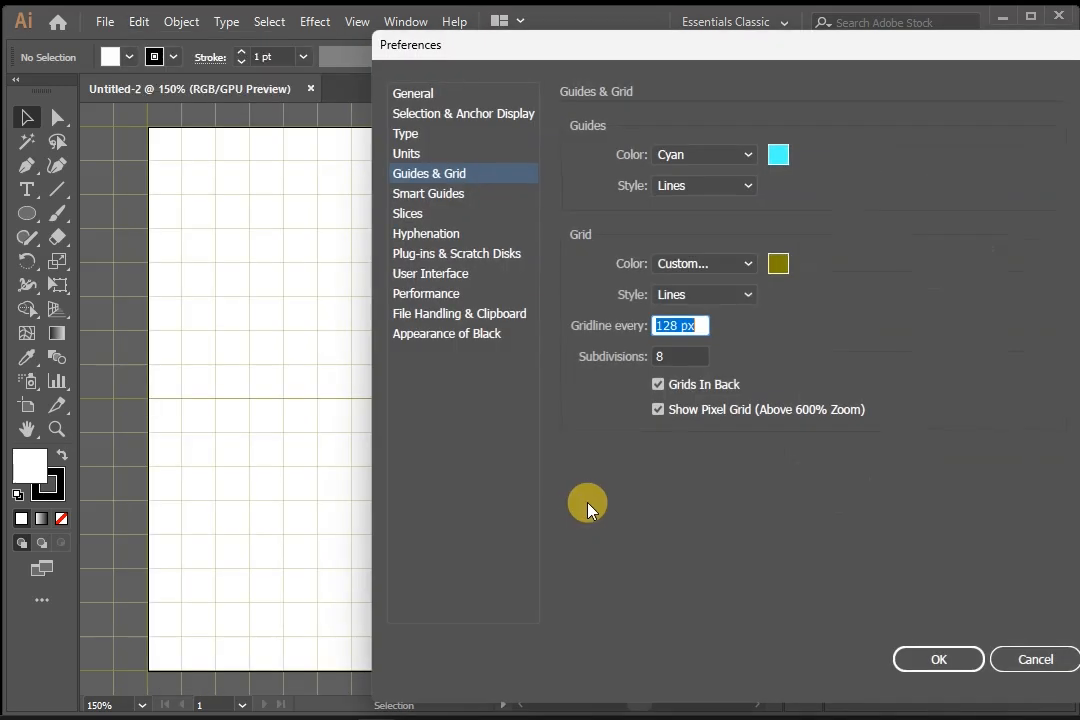
left_click_drag(641, 50, 481, 50)
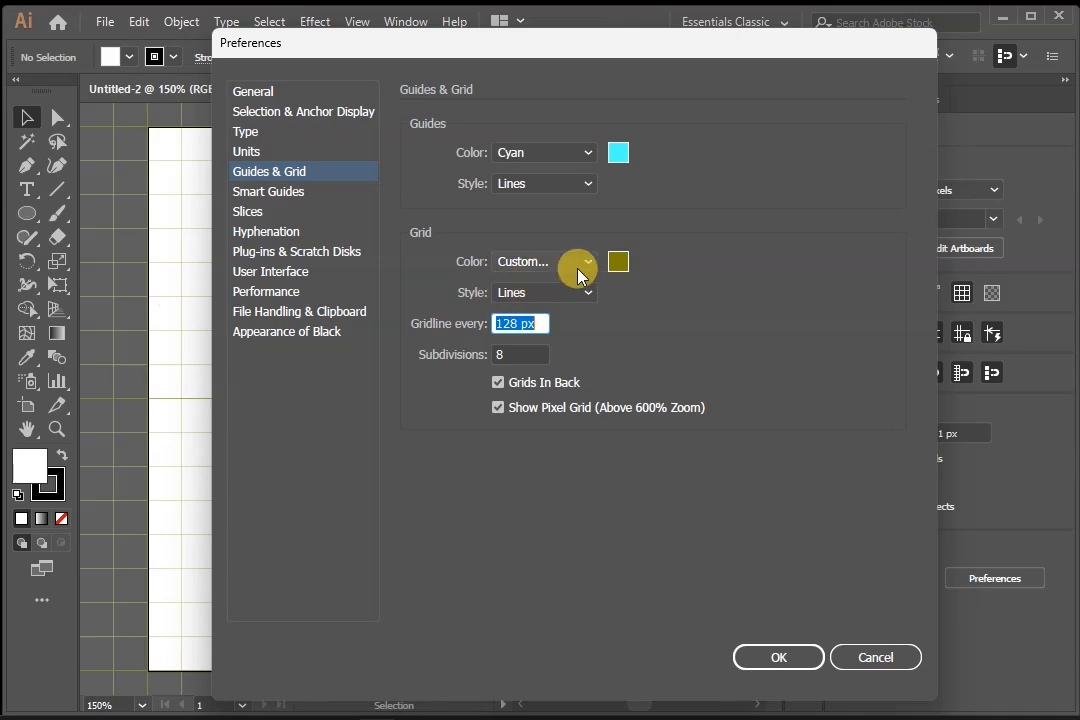
left_click(619, 265)
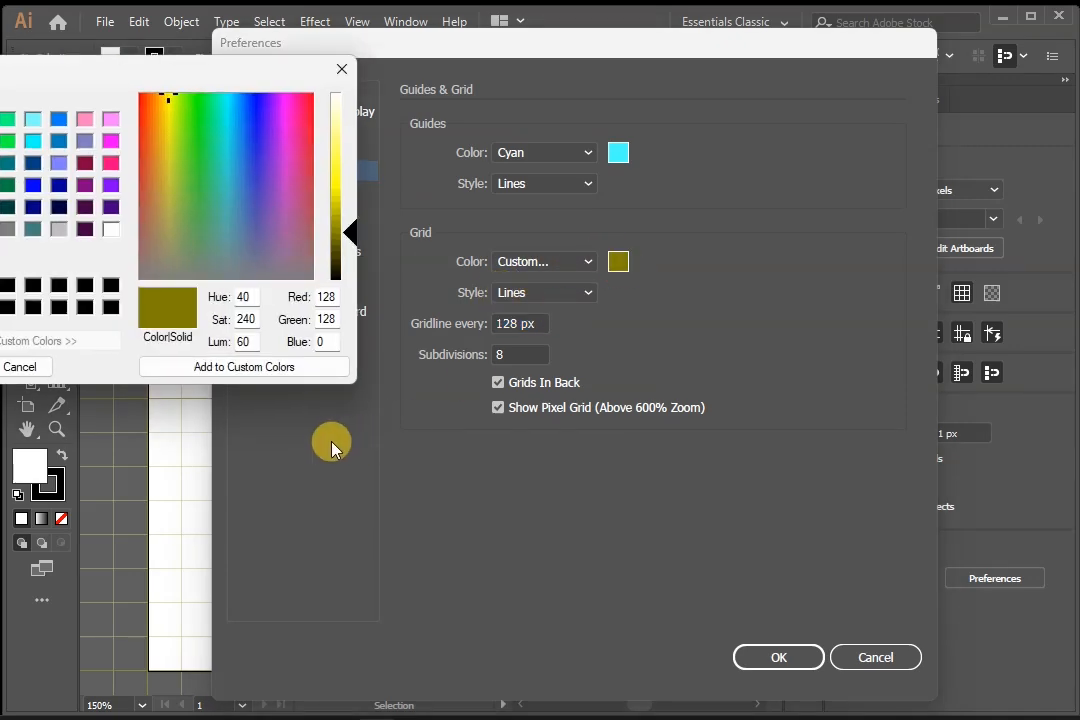
left_click(338, 71)
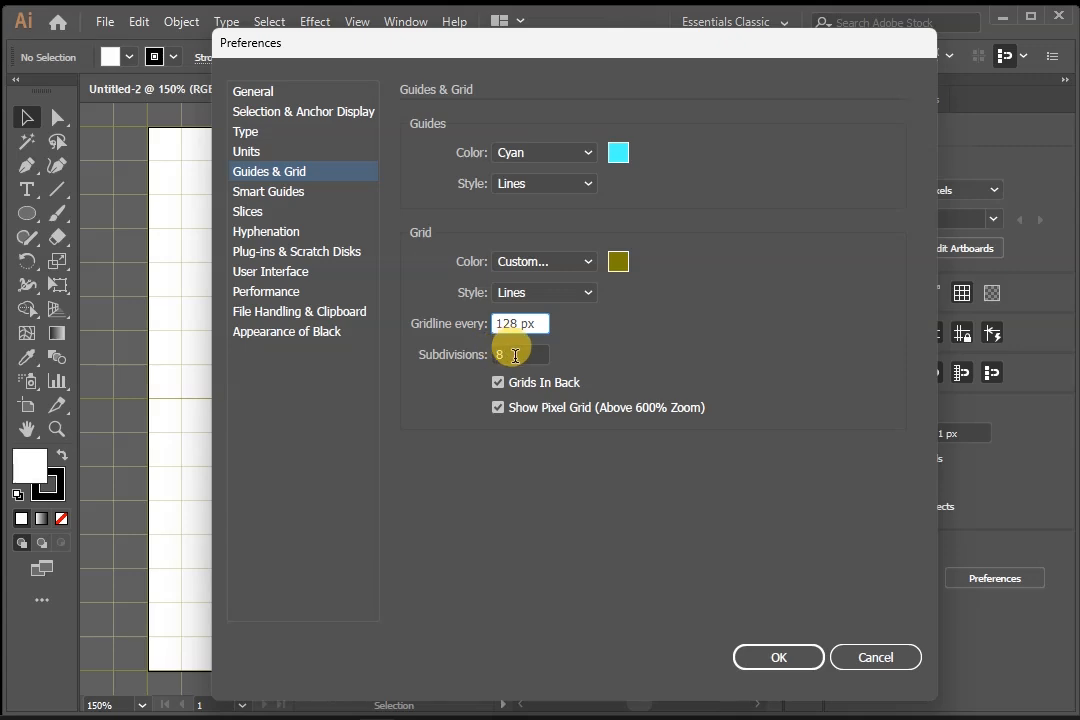
left_click(889, 666)
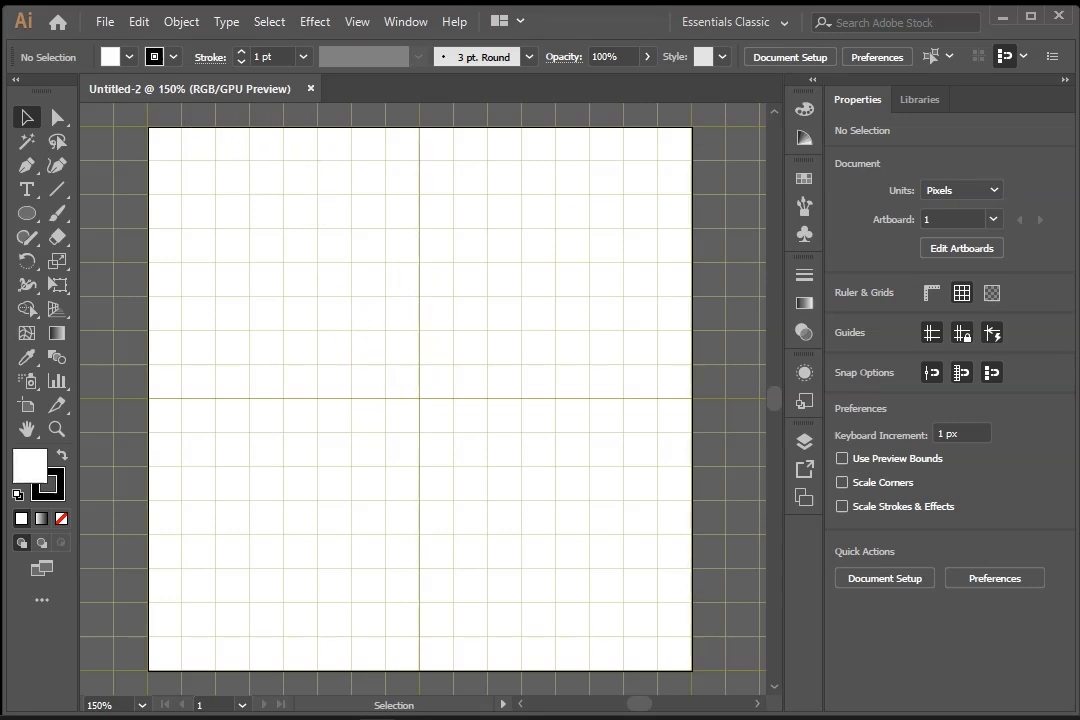
Draw a 192 px circle centred on the artboard with the Ellipse tool and set its fill to None
left_click(27, 213)
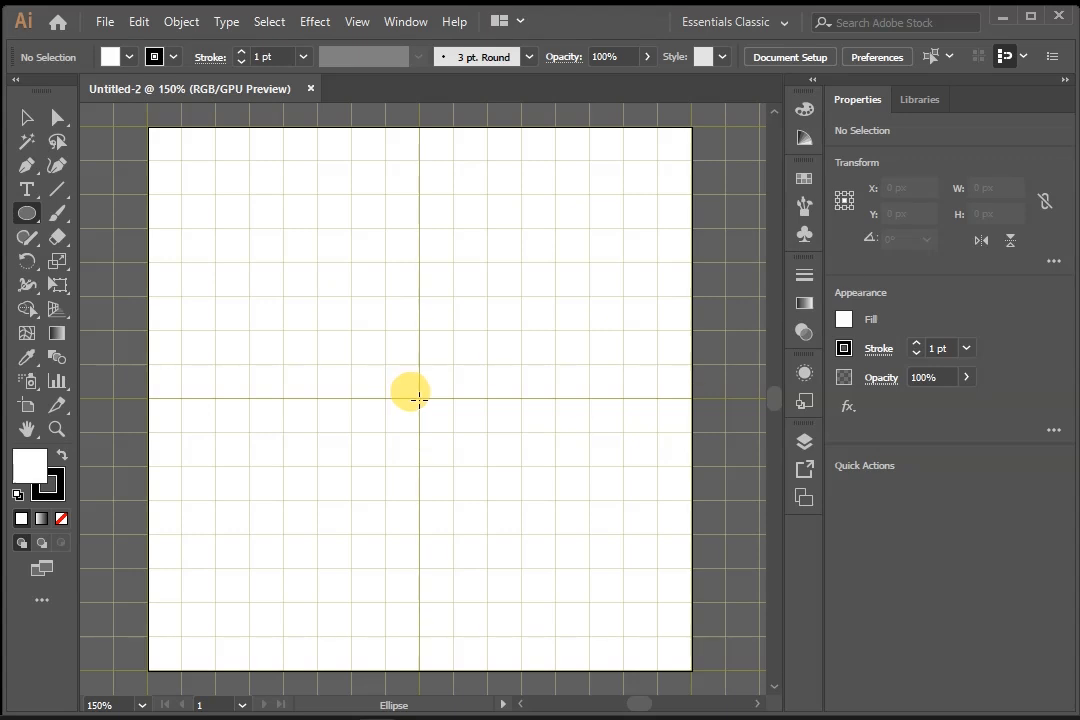
left_click_drag(418, 399, 500, 585)
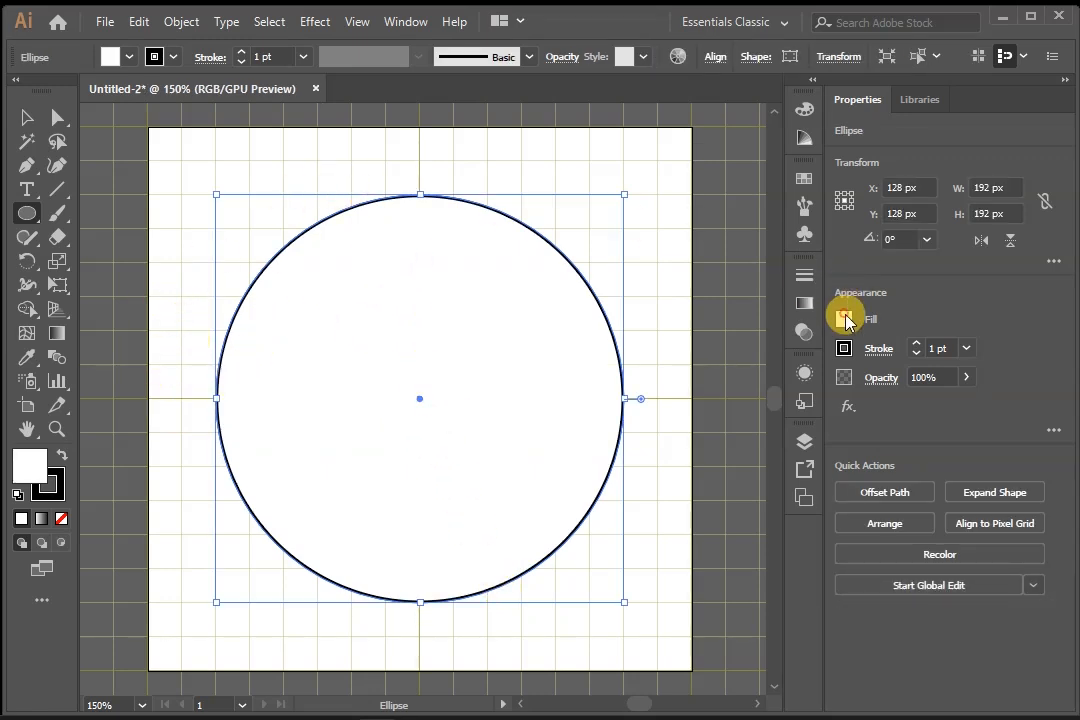
left_click(842, 316)
left_click(626, 390)
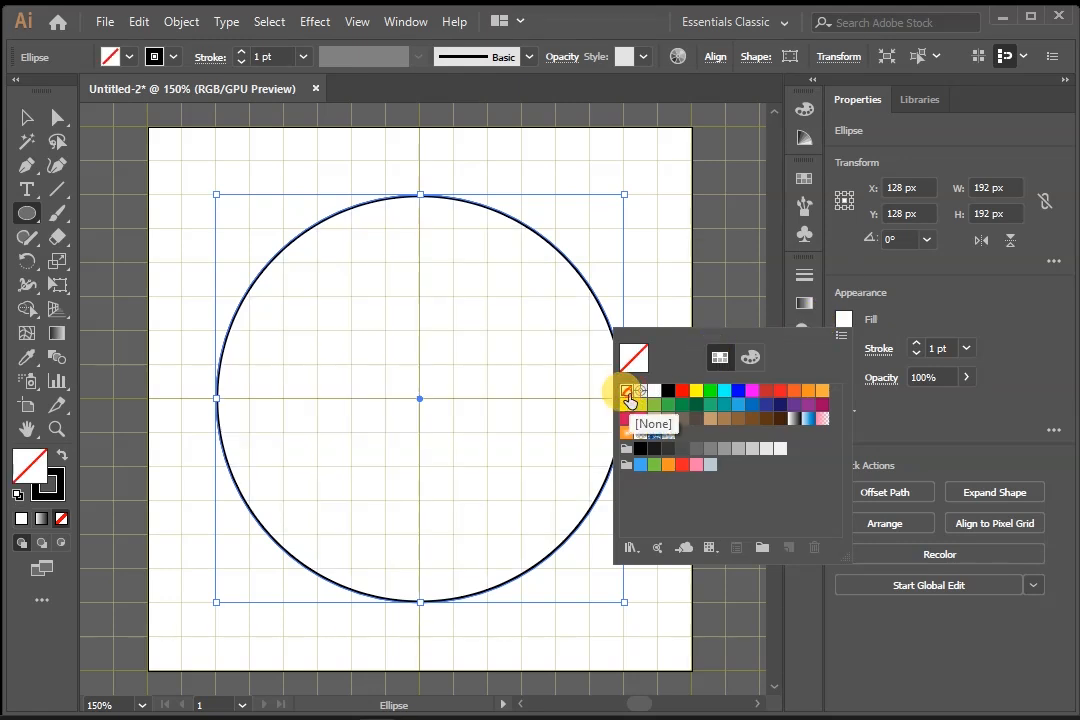
left_click(24, 121)
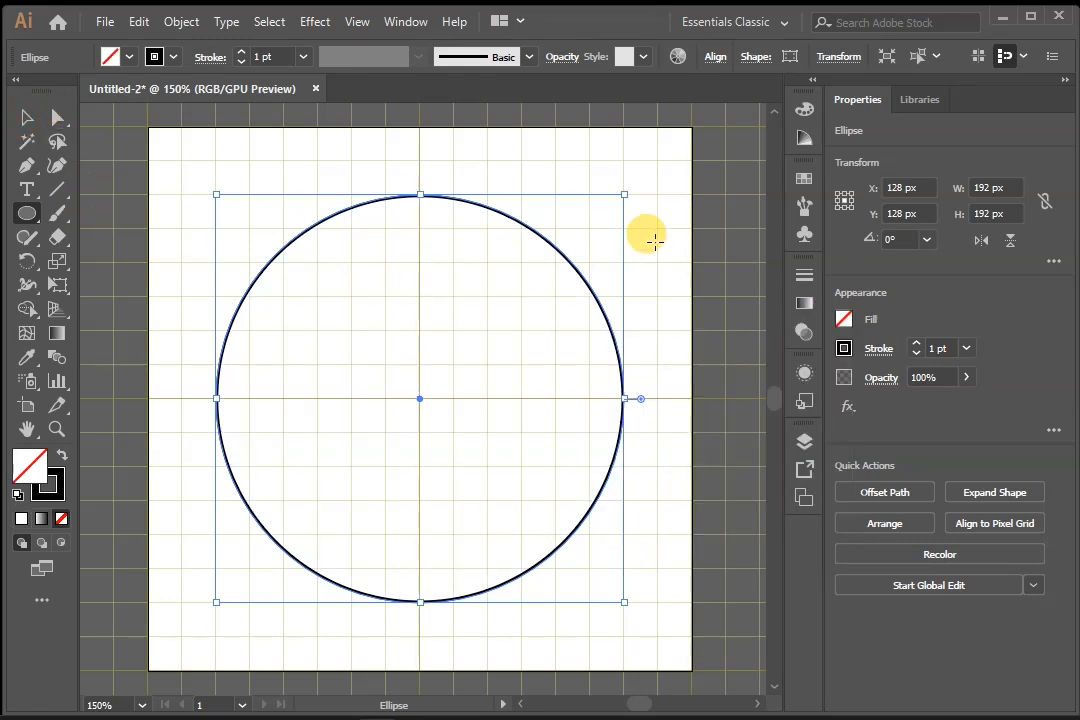
left_click(26, 117)
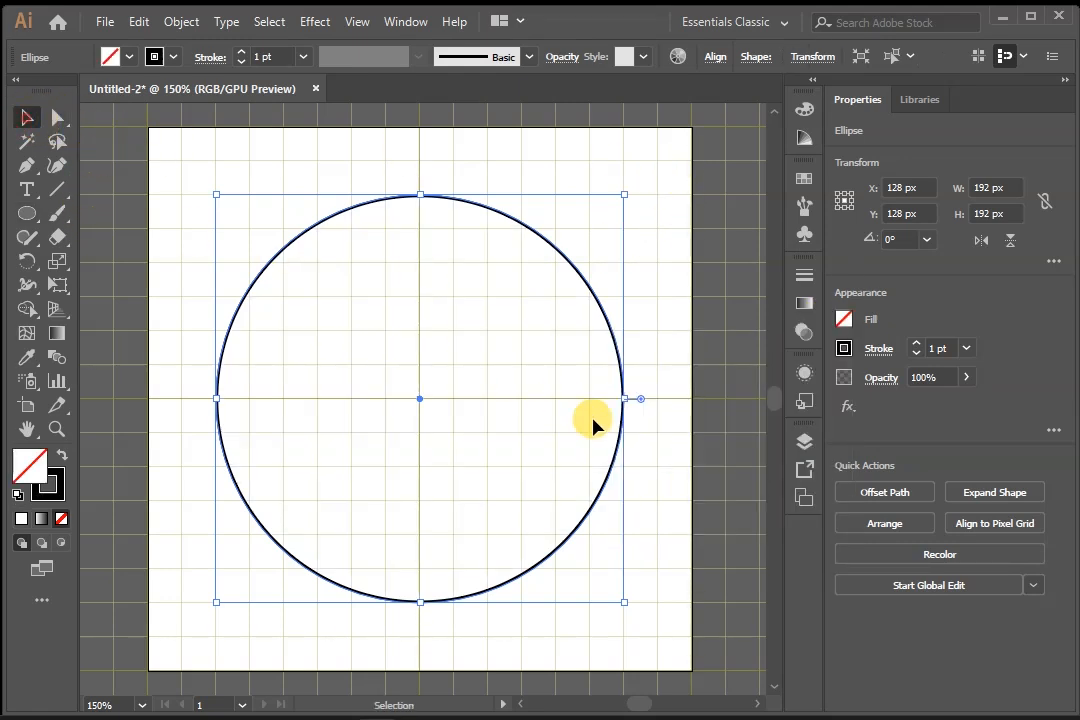
Set the circle's stroke weight to 10 pt and align the stroke to the inside
left_click(966, 349)
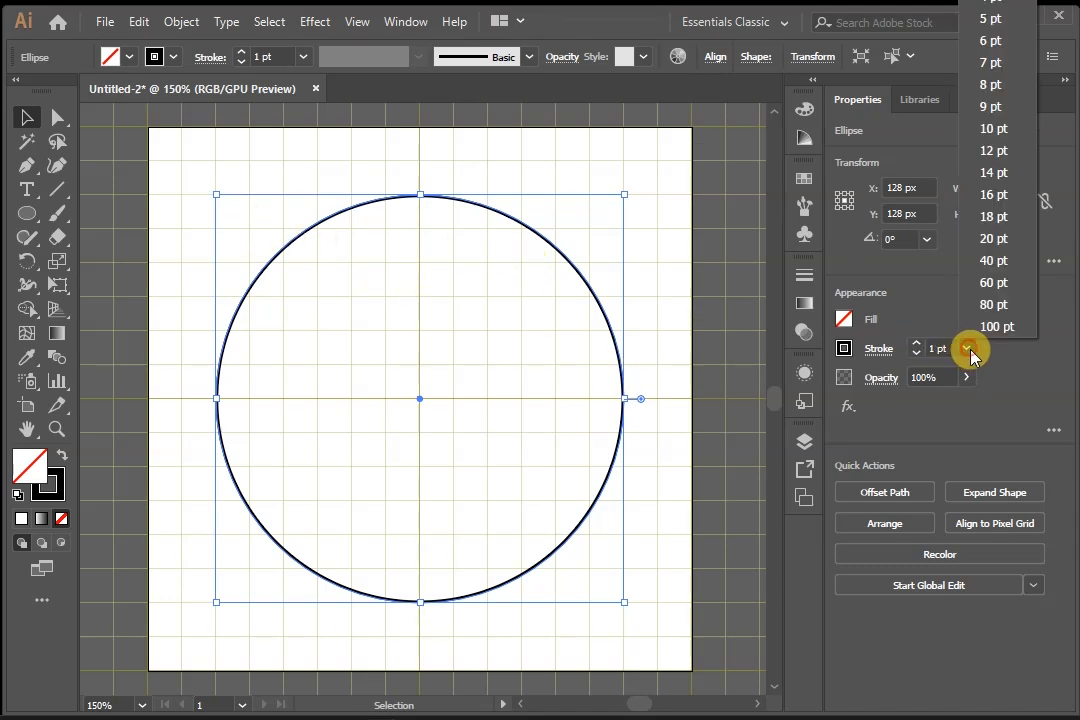
left_click(994, 131)
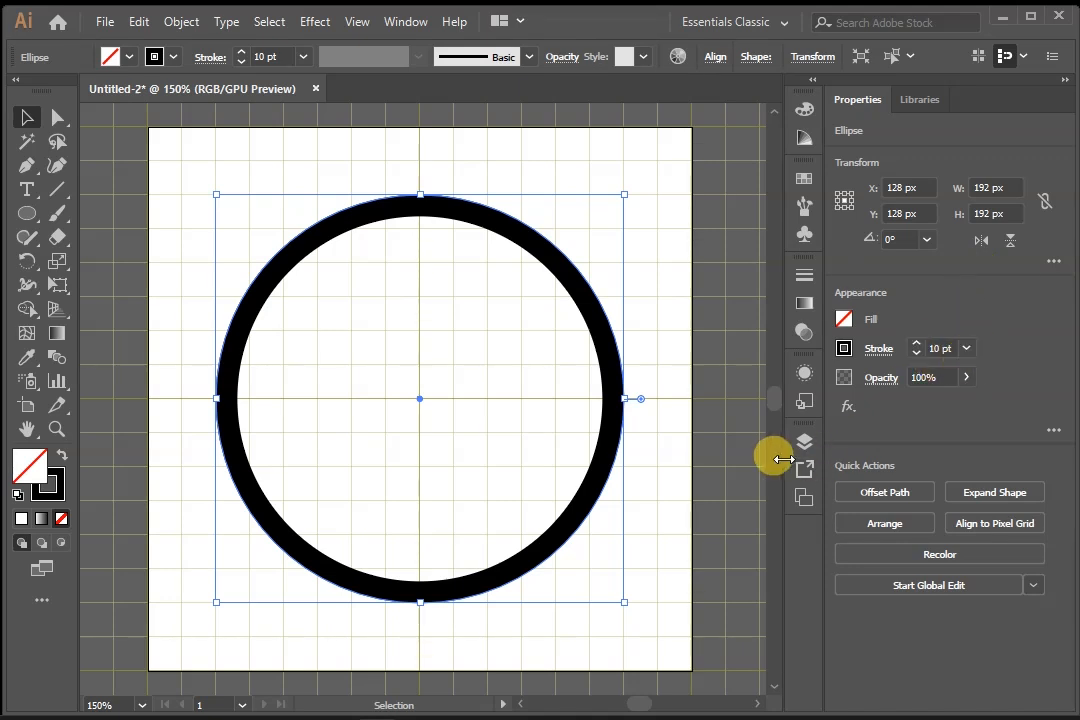
left_click(876, 348)
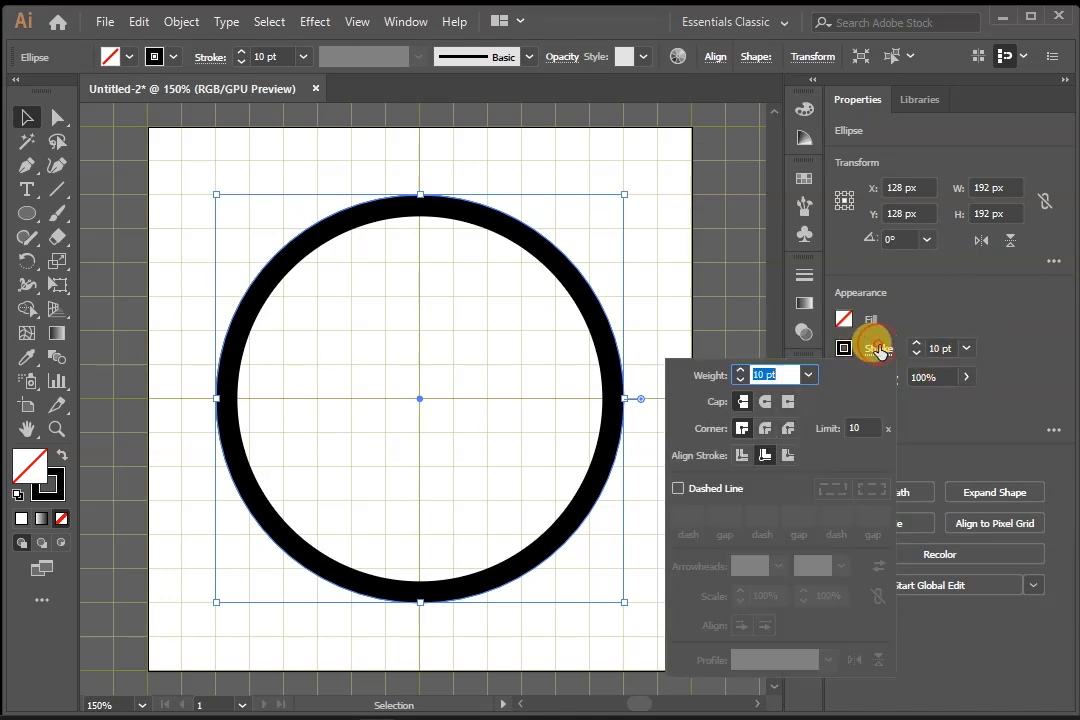
left_click(746, 461)
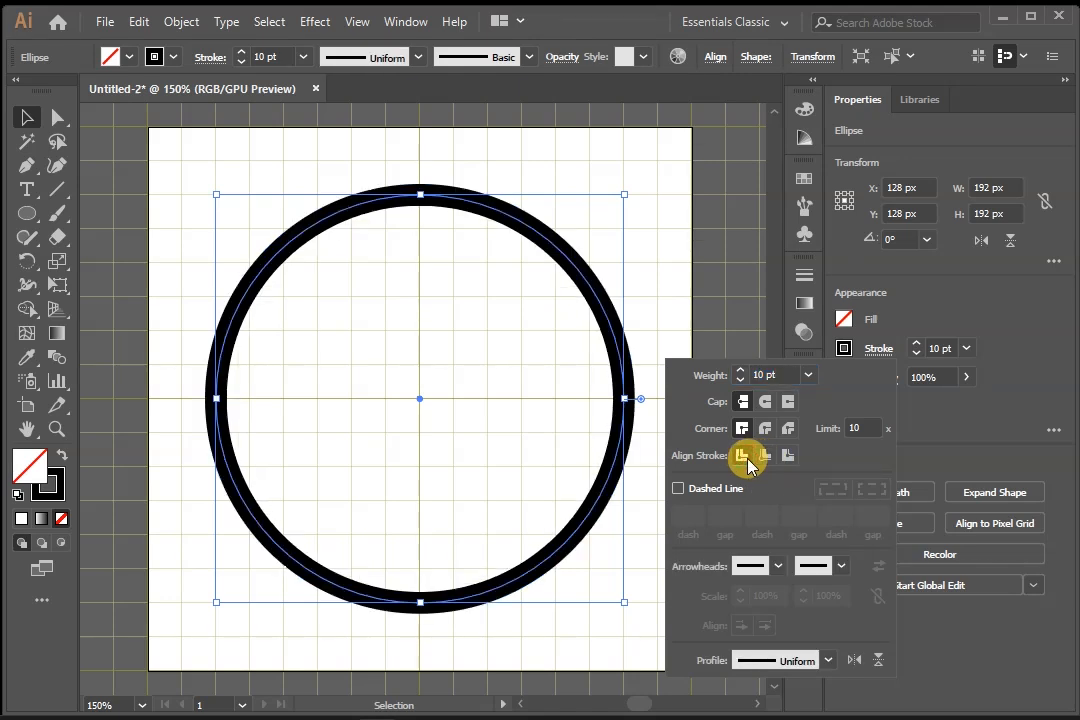
left_click(764, 456)
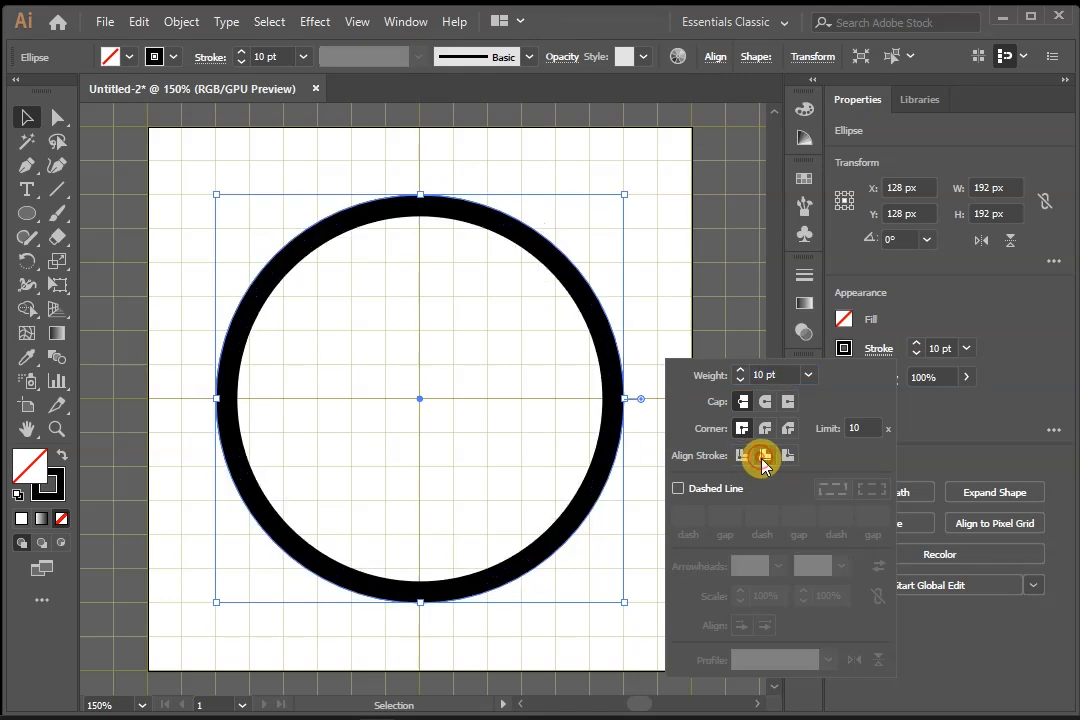
left_click(675, 318)
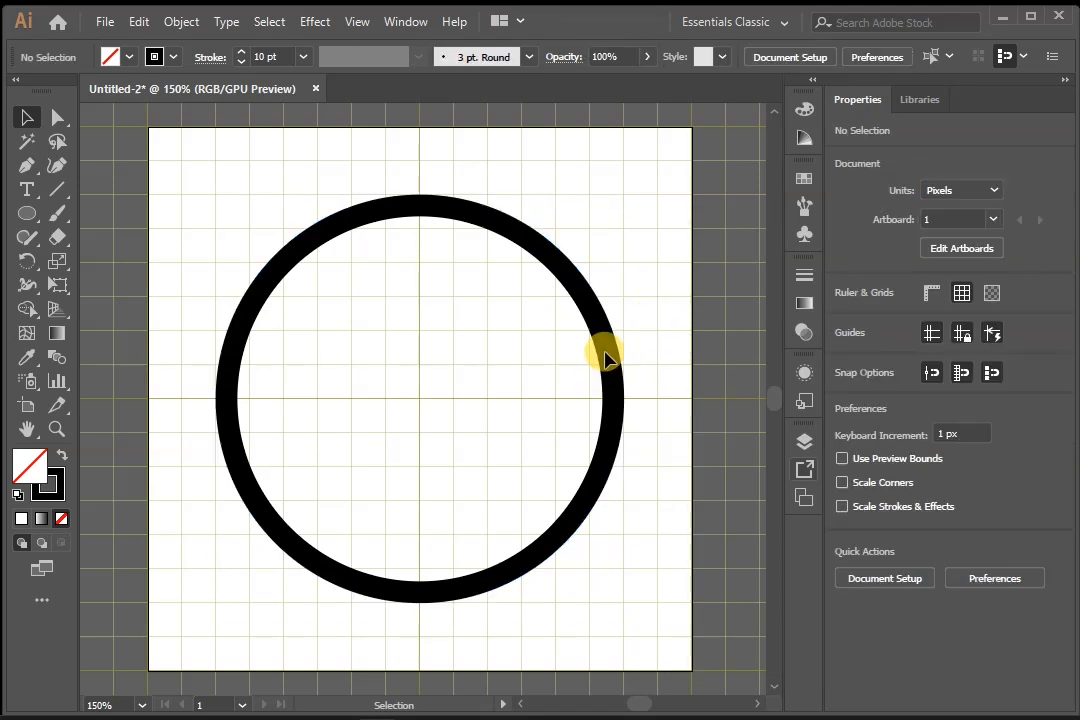
Copy the circle and paste the duplicate directly in front of the original
left_click(607, 358)
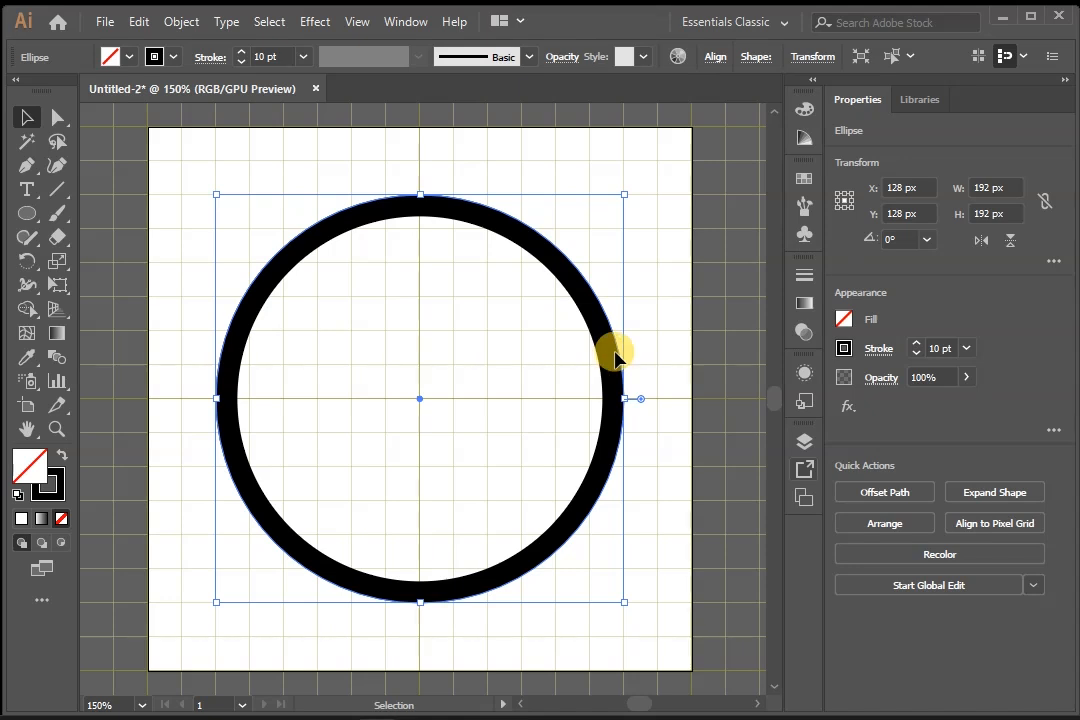
key("ctrl+c")
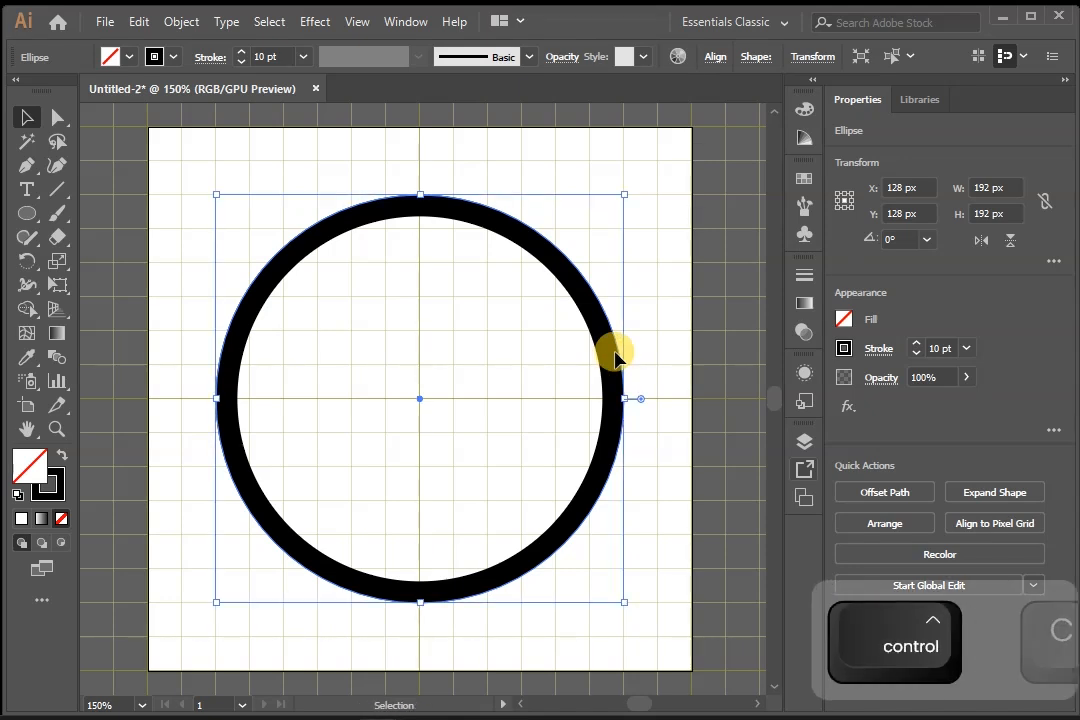
key("ctrl")
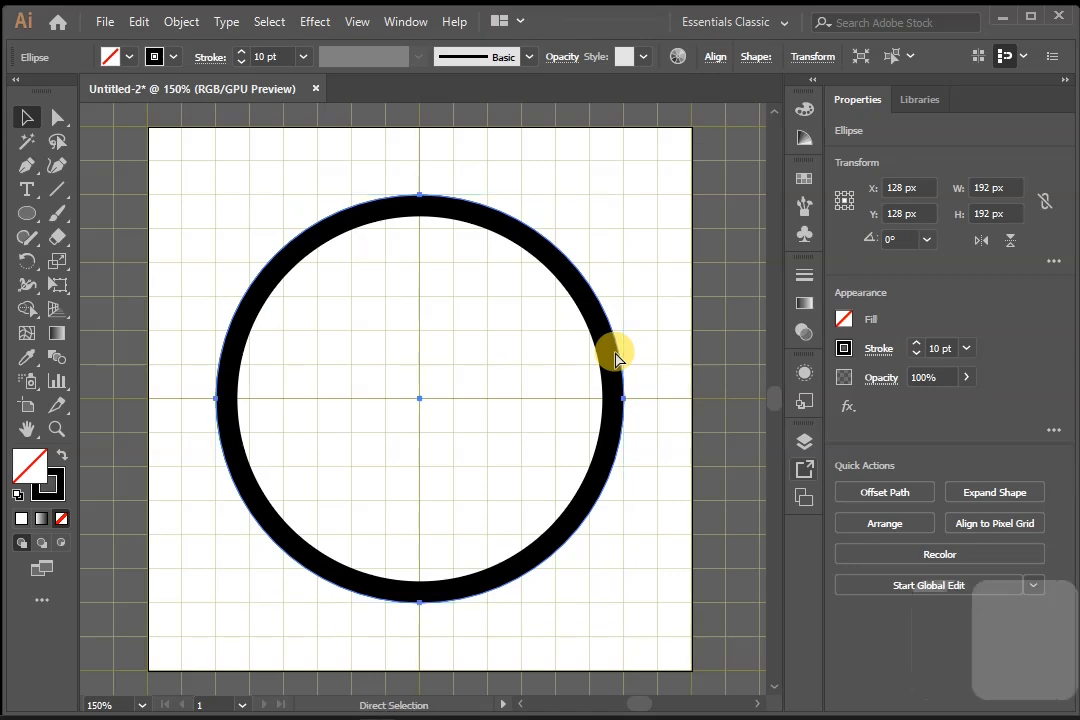
key("ctrl+f")
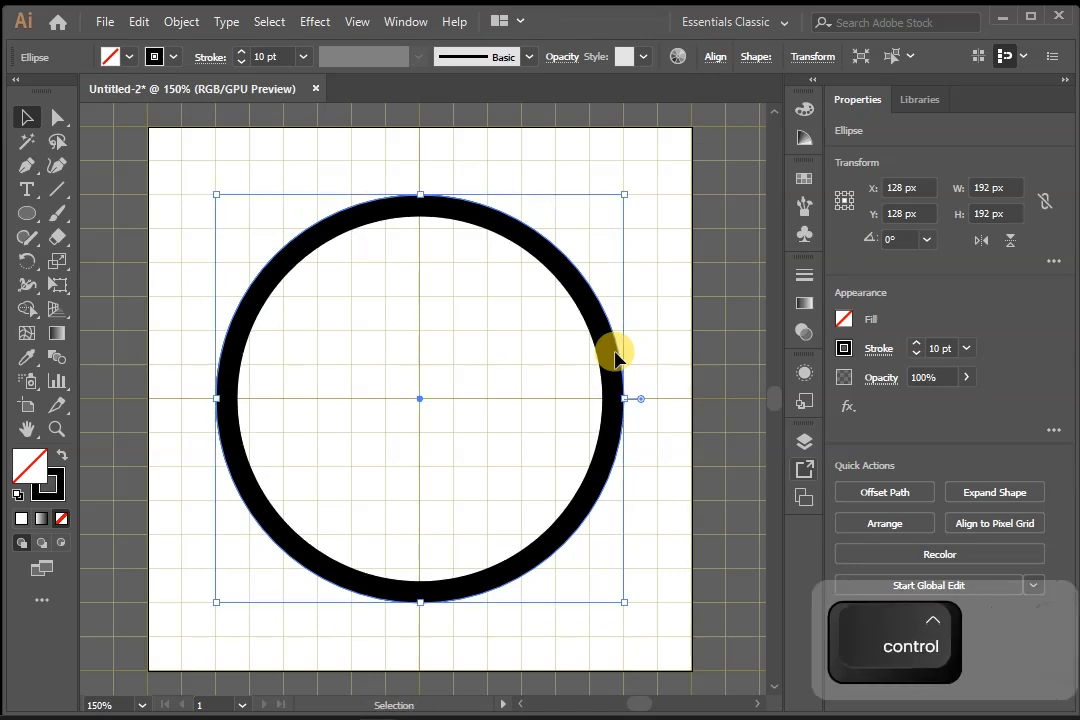
Try moving the pasted circle away from the original, and undo the move
left_click(140, 22)
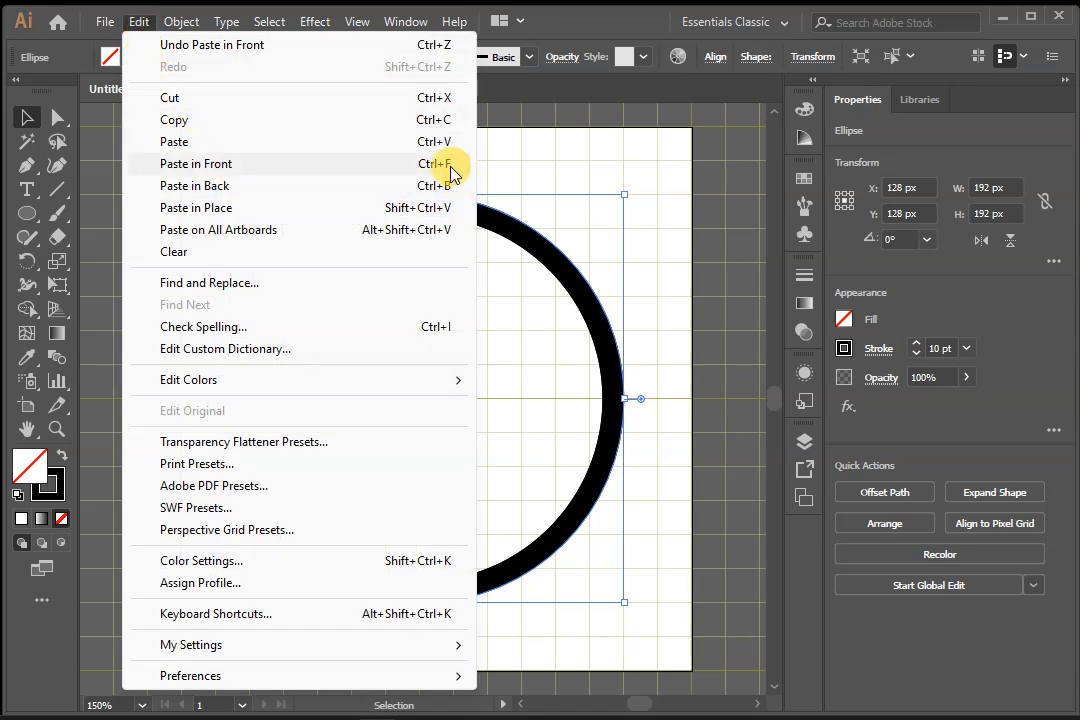
left_click(594, 52)
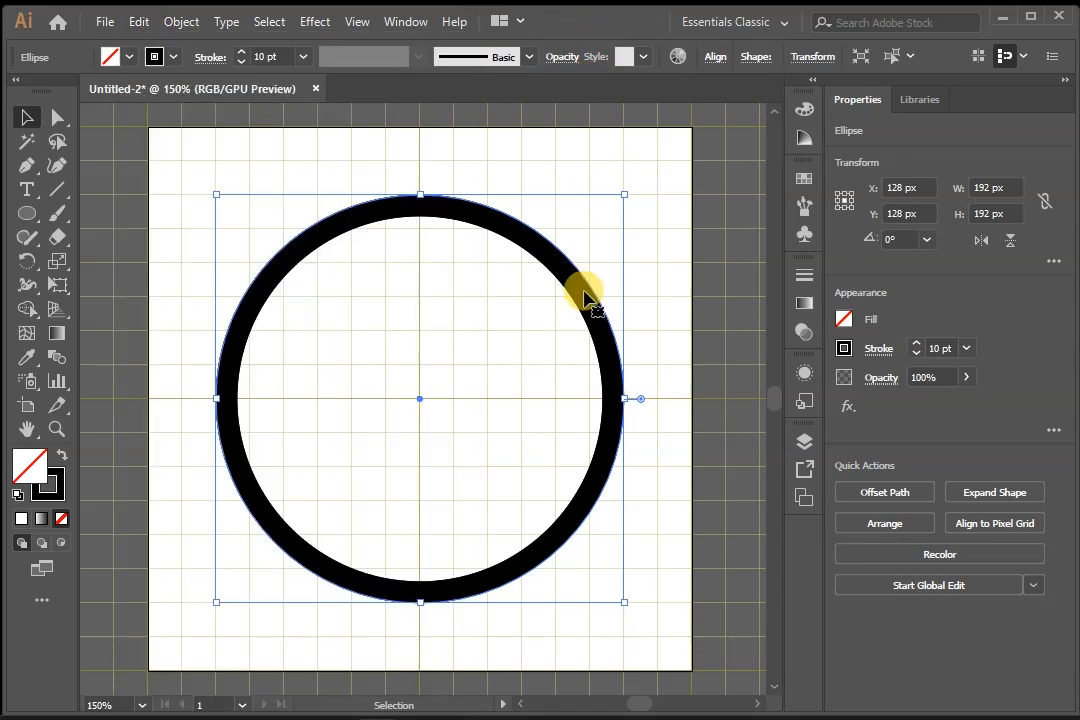
left_click_drag(531, 238, 594, 213)
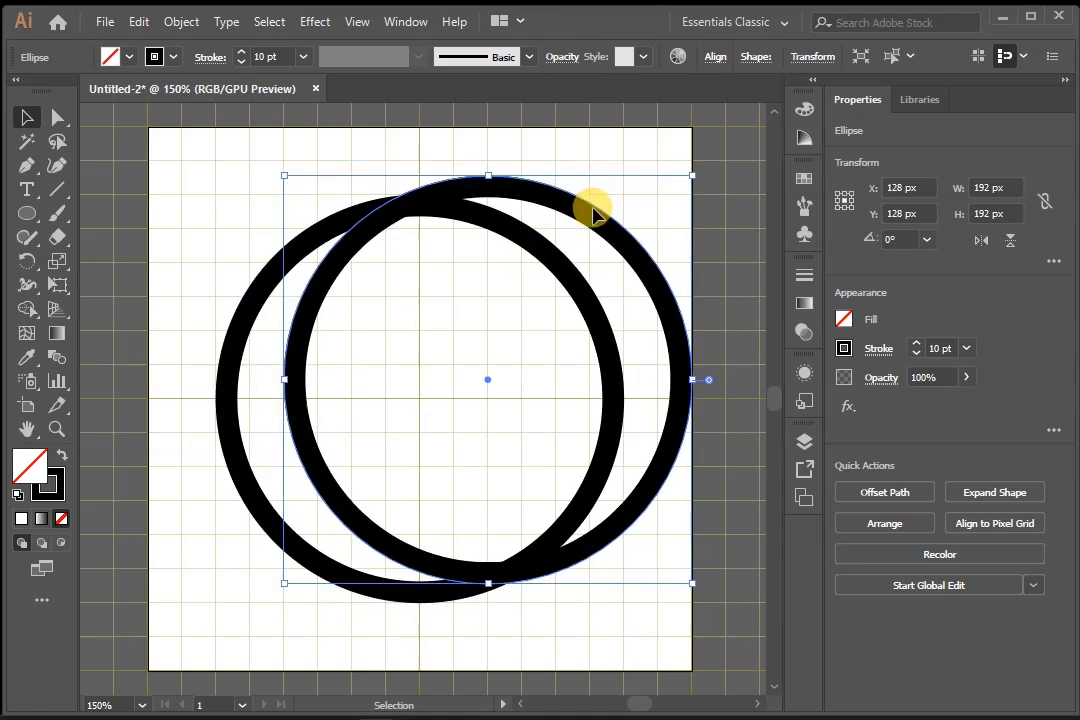
key("ctrl+z")
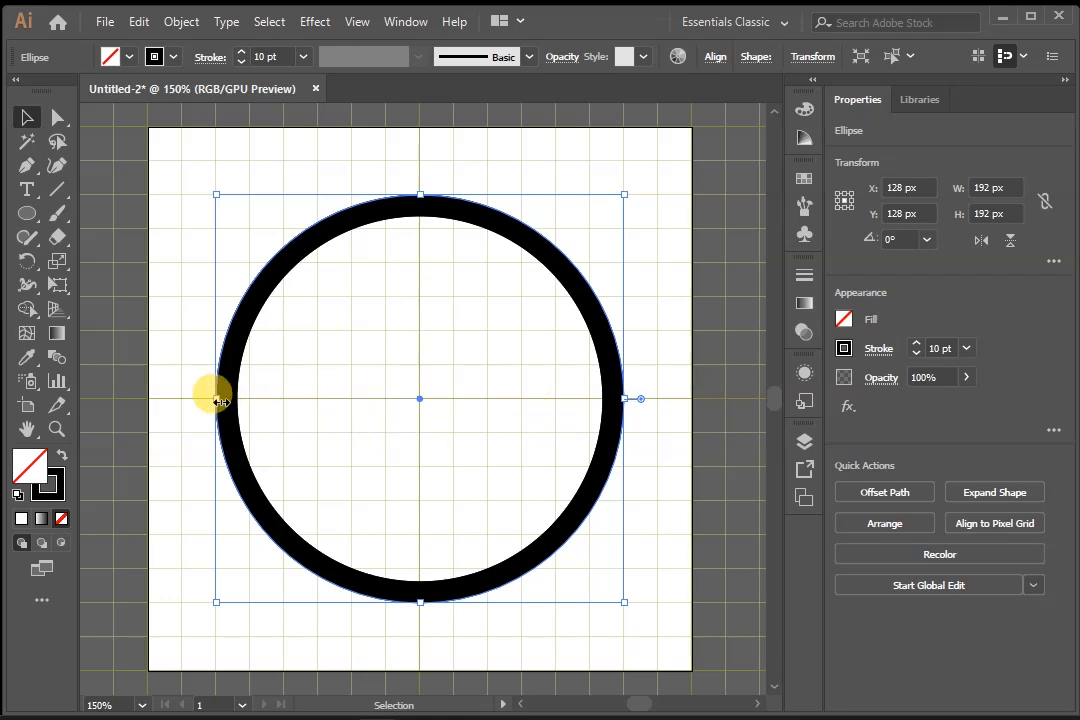
Narrow the front circle from its left side into an ellipse 144 px wide, keeping its right edge fixed
left_click_drag(221, 401, 304, 399)
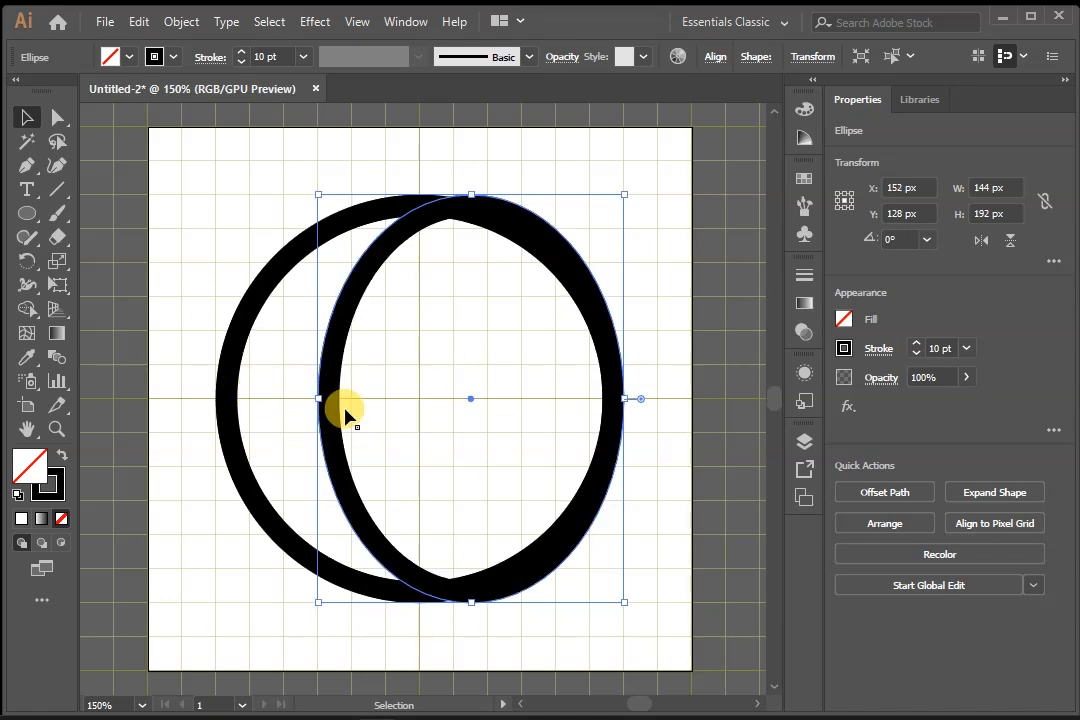
Narrow the front ellipse from its right side to 96 px wide and paste a copy of it directly in front
left_click_drag(622, 401, 507, 410)
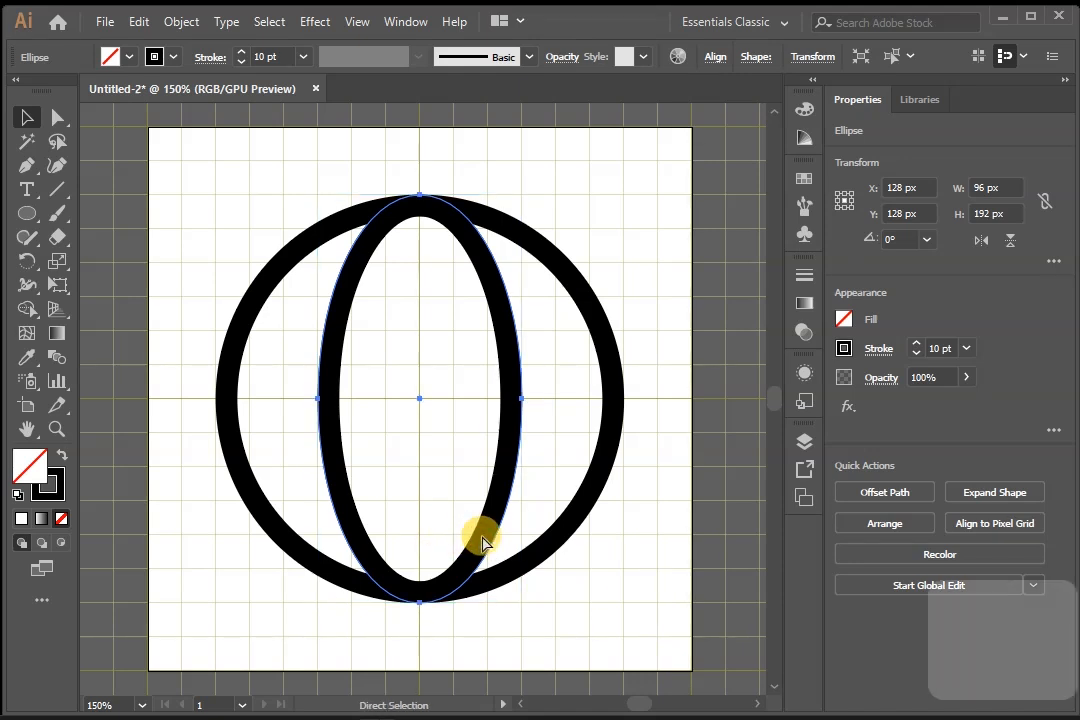
key("ctrl+c")
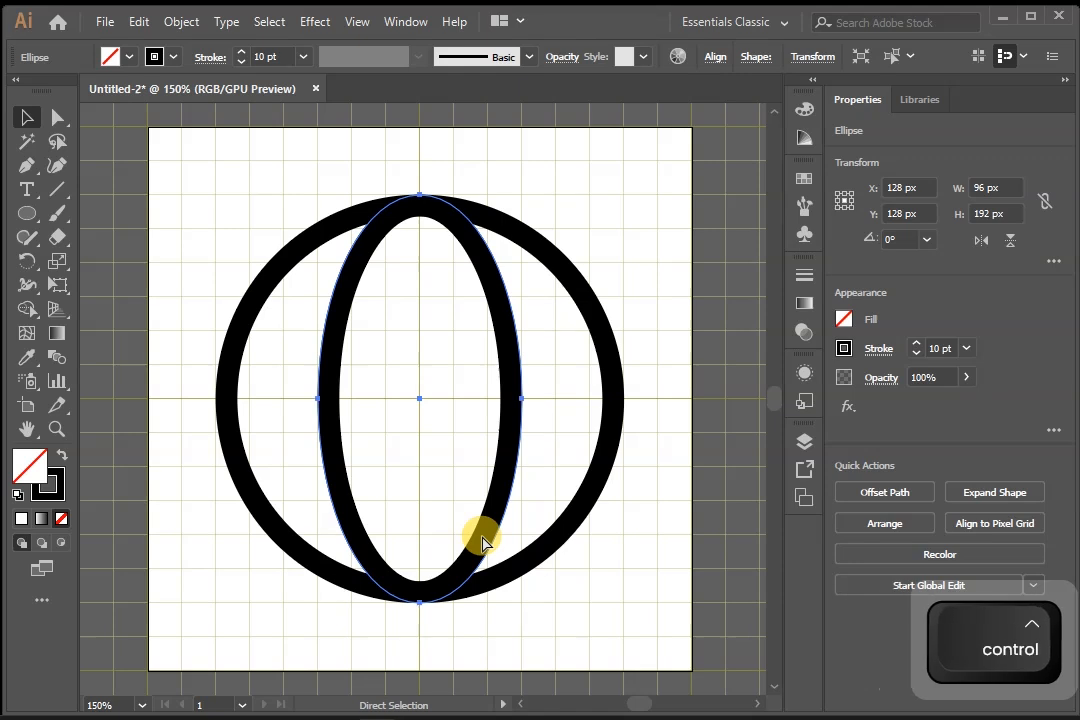
key("ctrl+f")
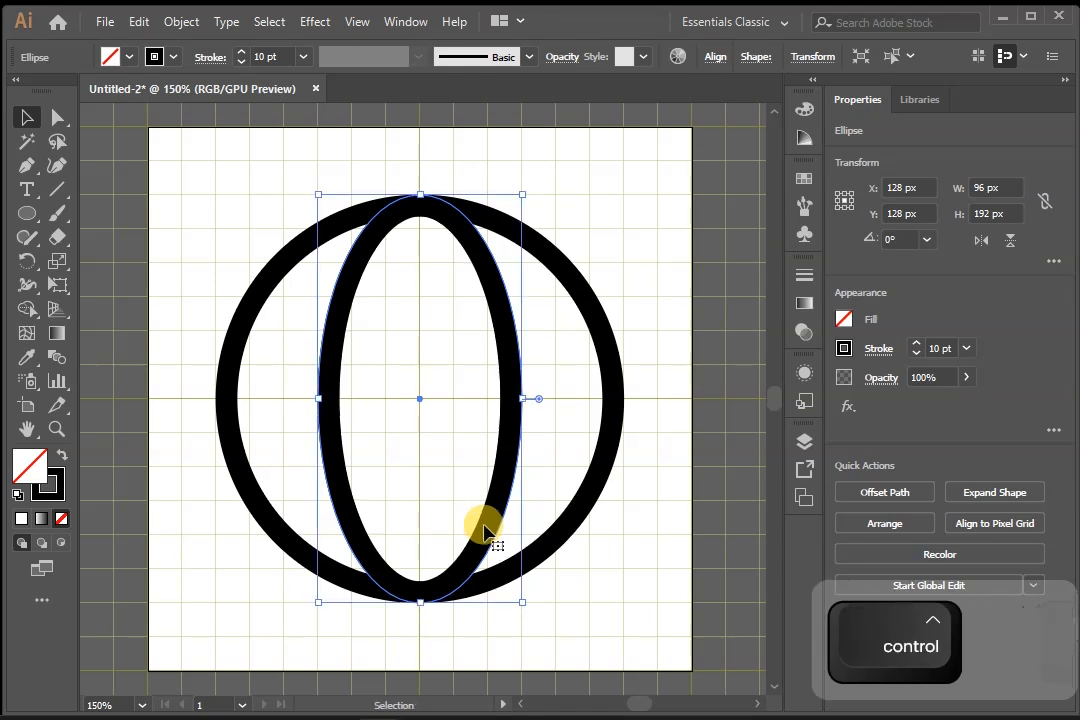
left_click_drag(489, 494, 549, 528)
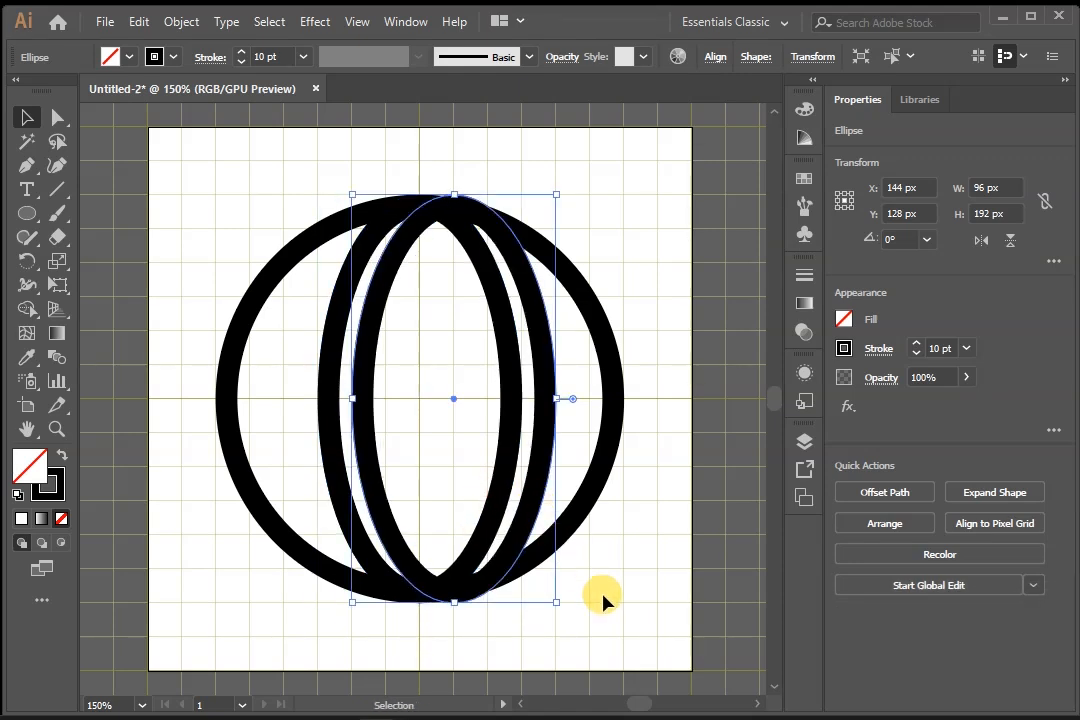
key("ctrl+z")
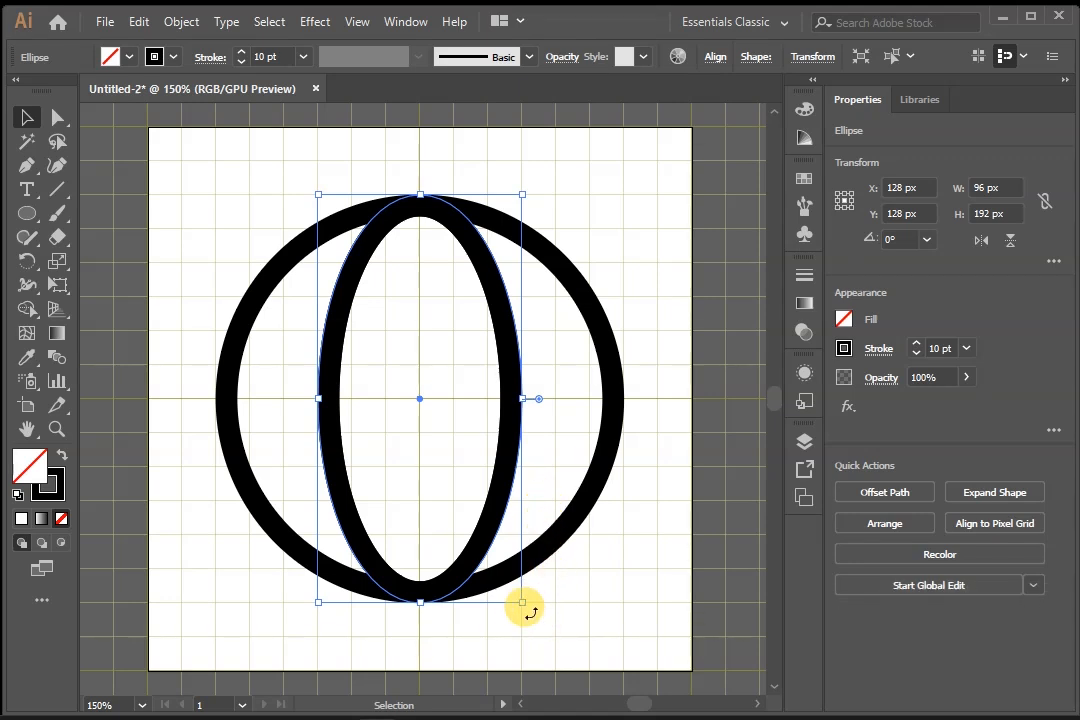
Rotate the pasted ellipse 90° and move it straight up until its centre is at Y 32 px
left_click_drag(525, 607, 627, 352)
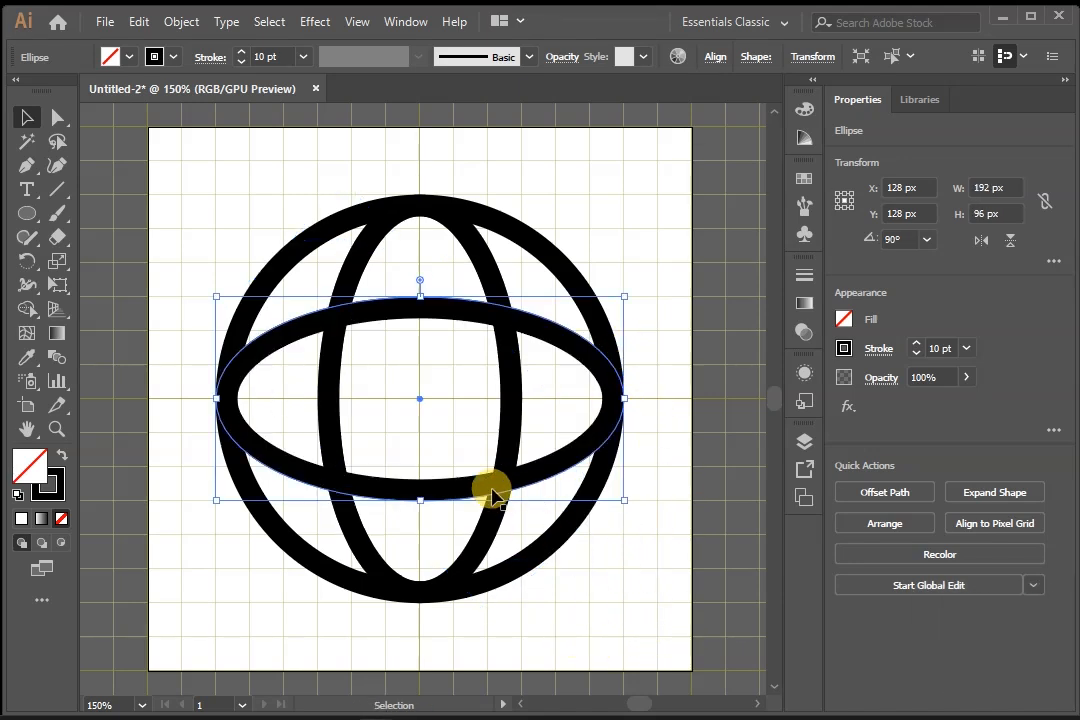
left_click_drag(447, 490, 446, 410)
left_click_drag(460, 375, 458, 306)
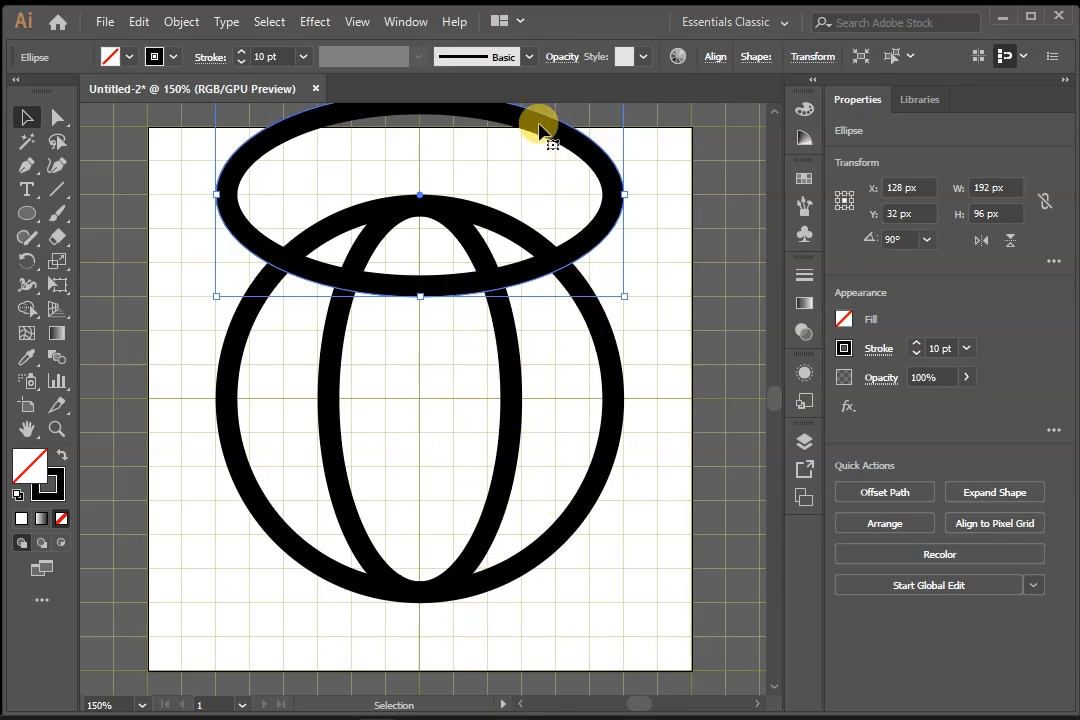
Duplicate the rotated ellipse straight down so the copy's centre is at Y 224 px, and clear the selection
left_click_drag(538, 129, 538, 545)
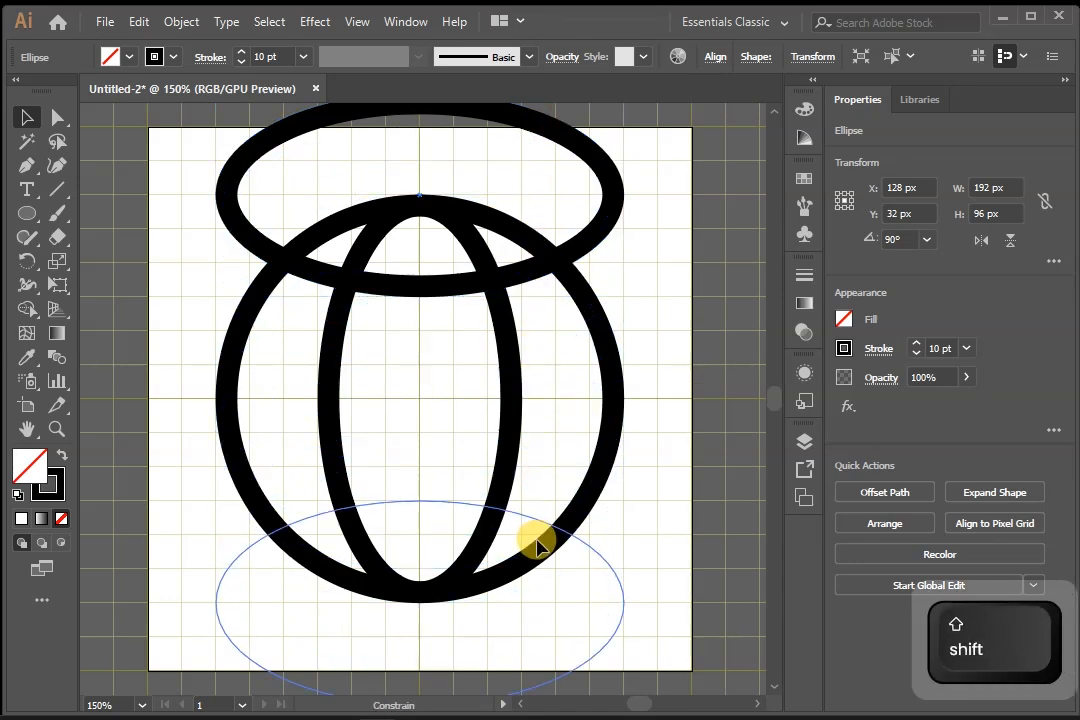
left_click_drag(538, 545, 538, 545)
key("alt")
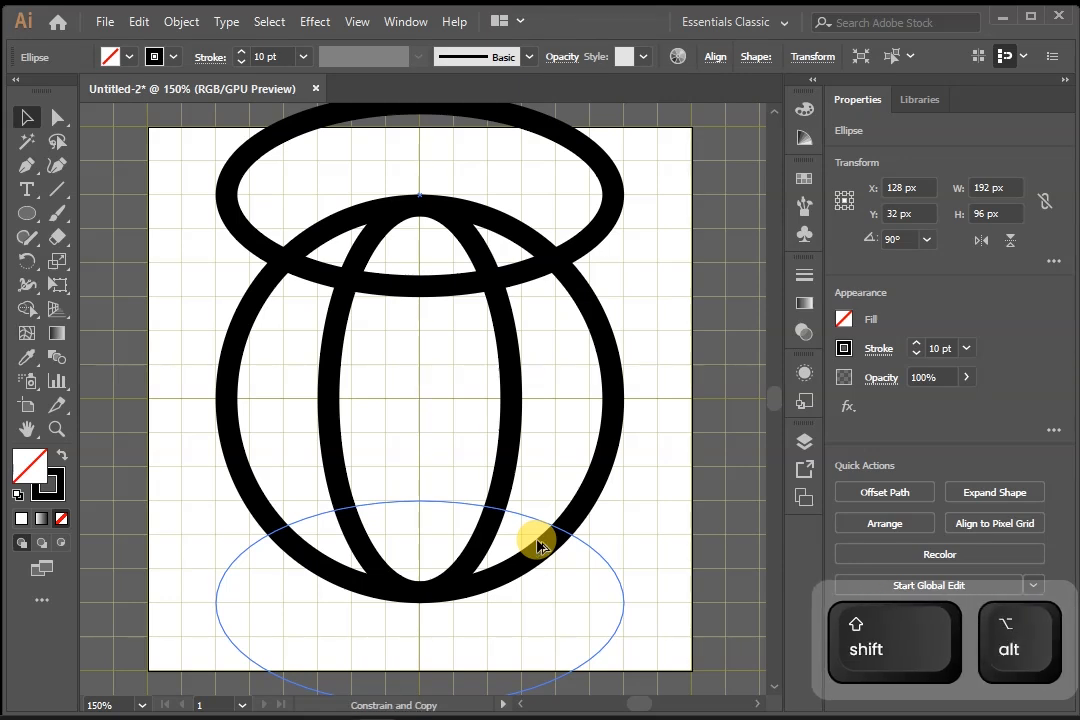
left_click_drag(538, 545, 538, 545)
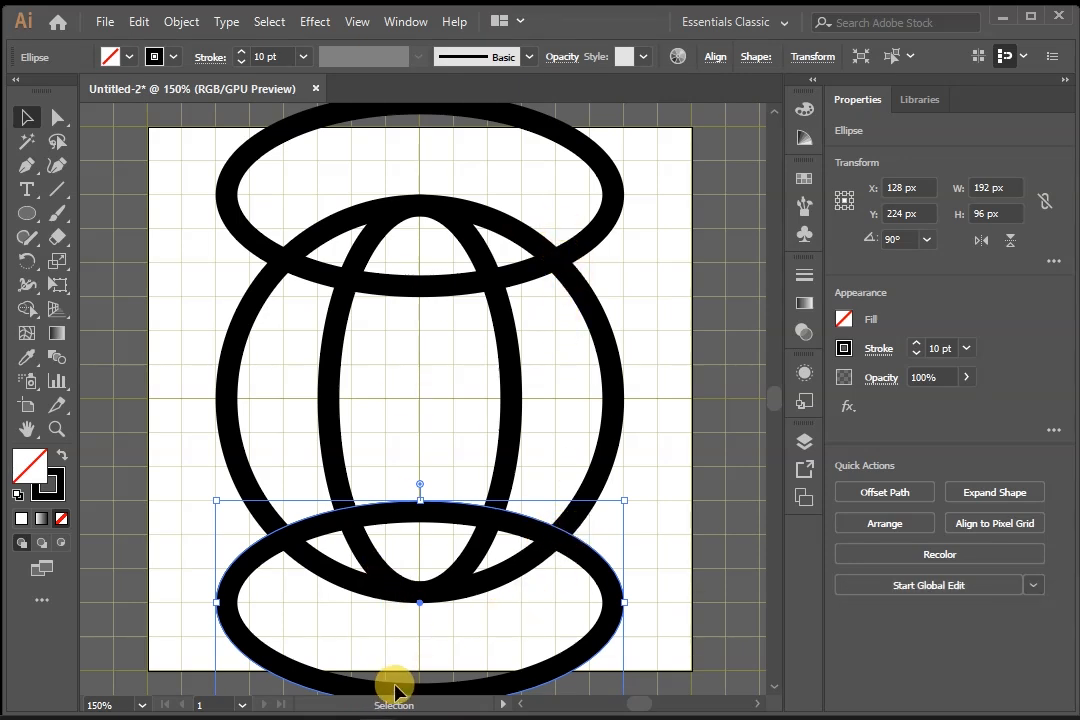
left_click(191, 299)
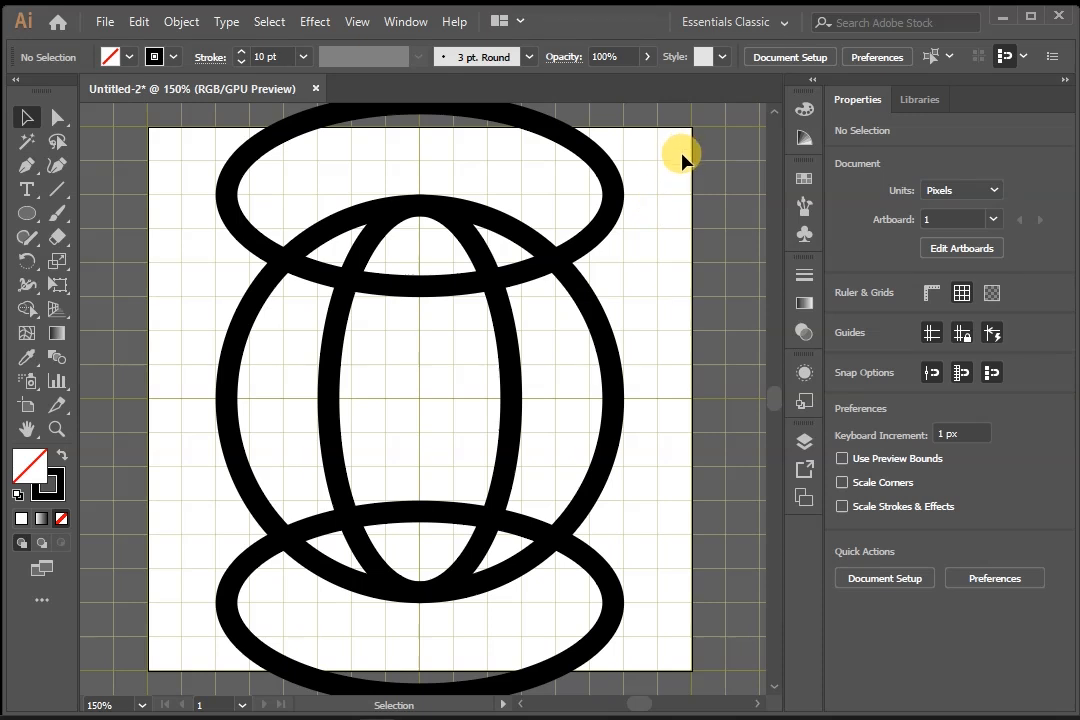
Try removing the upper ellipse's area outside the circle with the Shape Builder, and undo the removal
left_click_drag(675, 145, 133, 607)
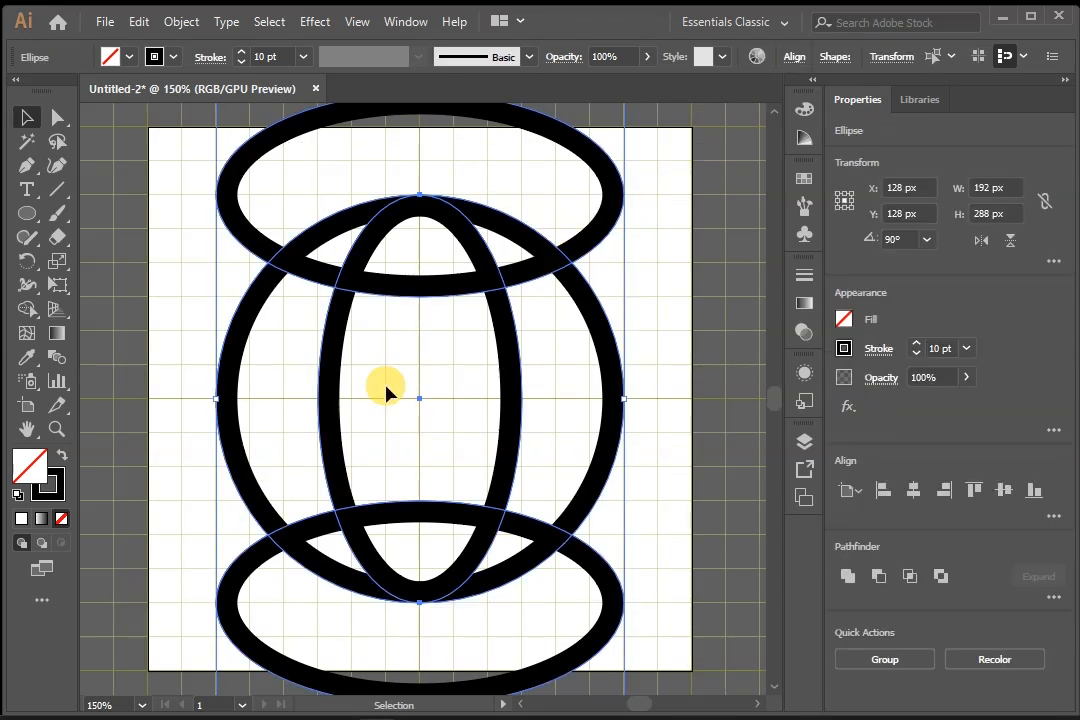
left_click(27, 312)
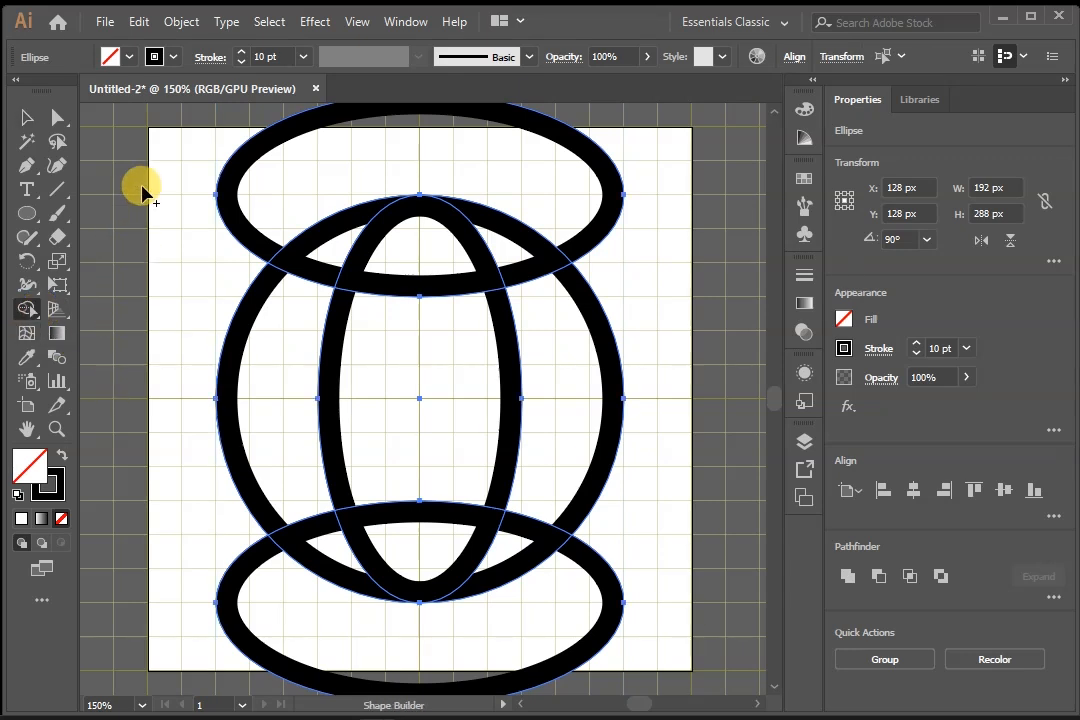
key("alt")
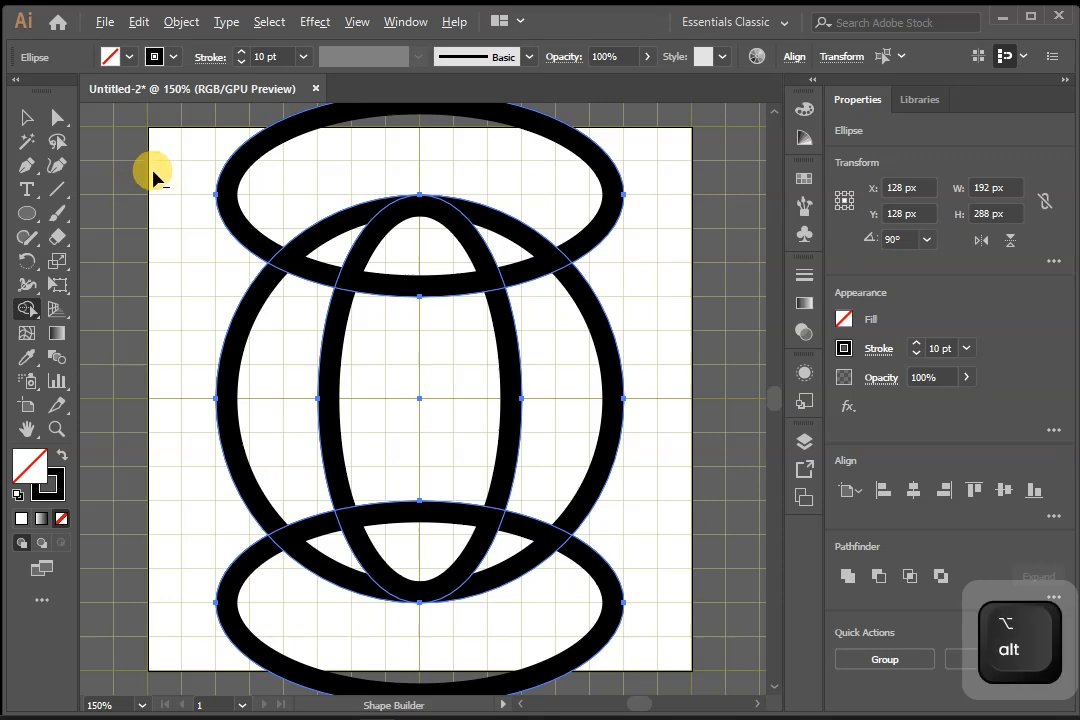
mouse_move(162, 144)
left_mouse_down()
mouse_move(188, 171)
mouse_move(284, 188)
left_mouse_up()
key("ctrl")
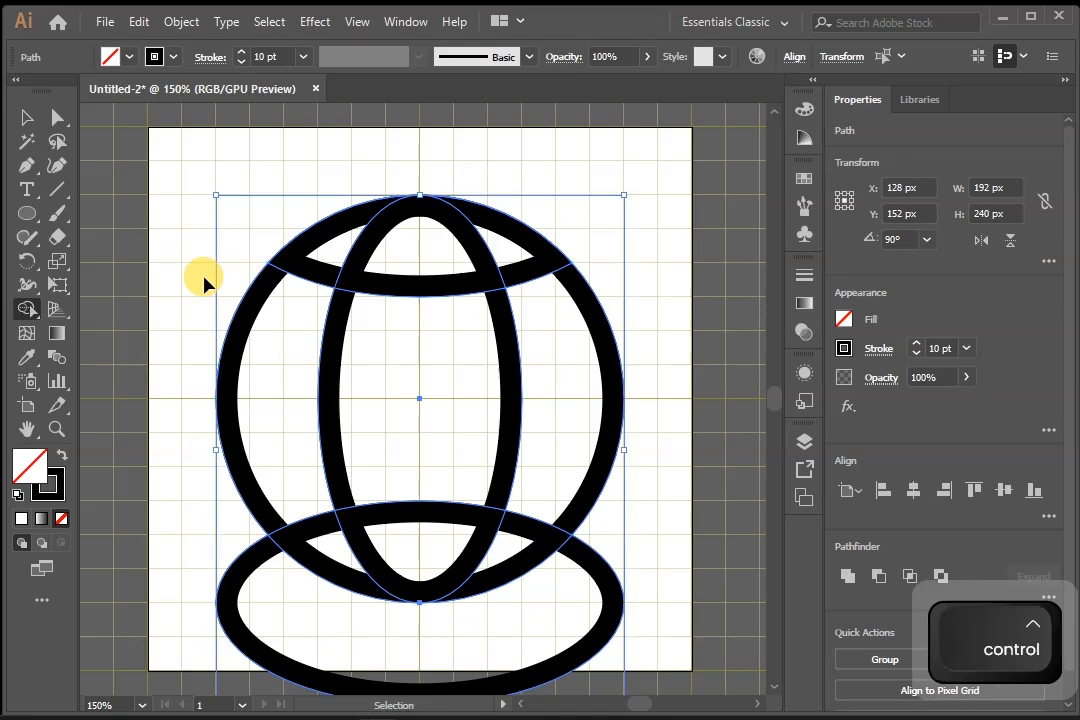
key("ctrl+z")
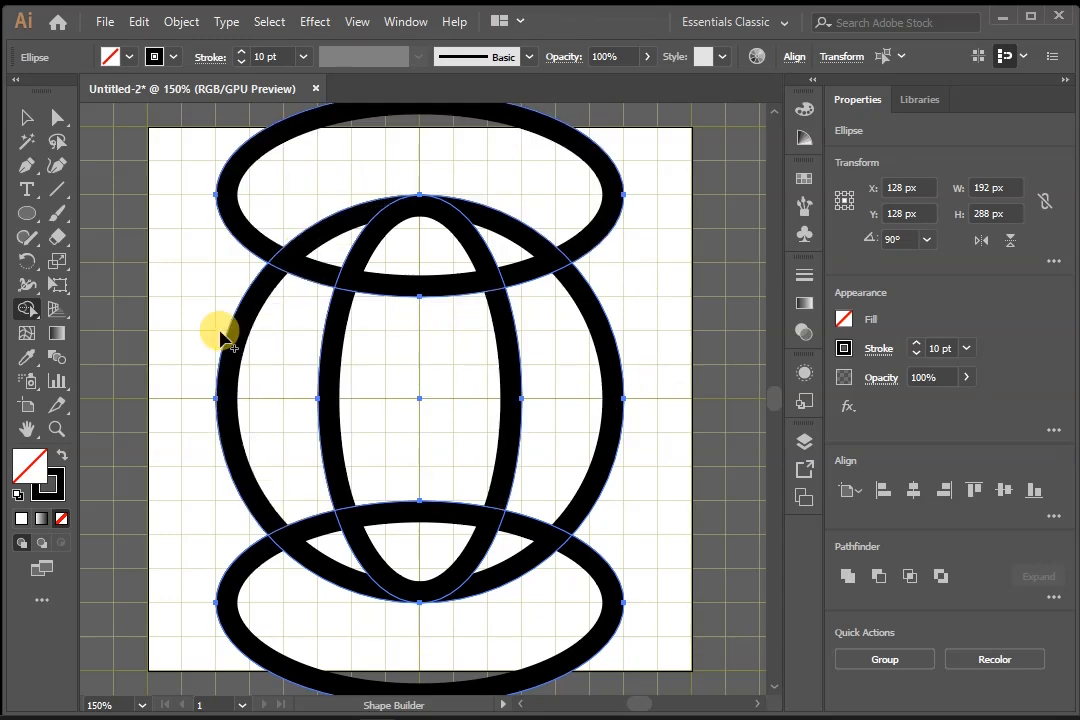
Select all the shapes and remove the parts of the upper and lower ellipses outside the circle with the Shape Builder
left_click(26, 118)
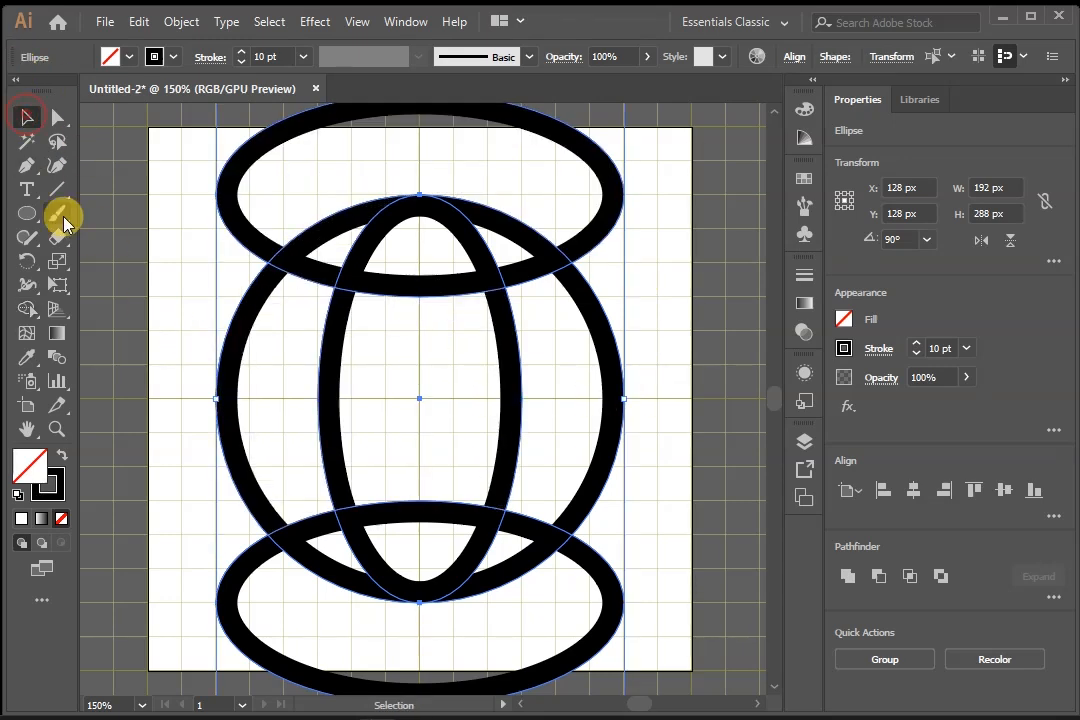
left_click(163, 150)
left_click_drag(162, 113, 653, 646)
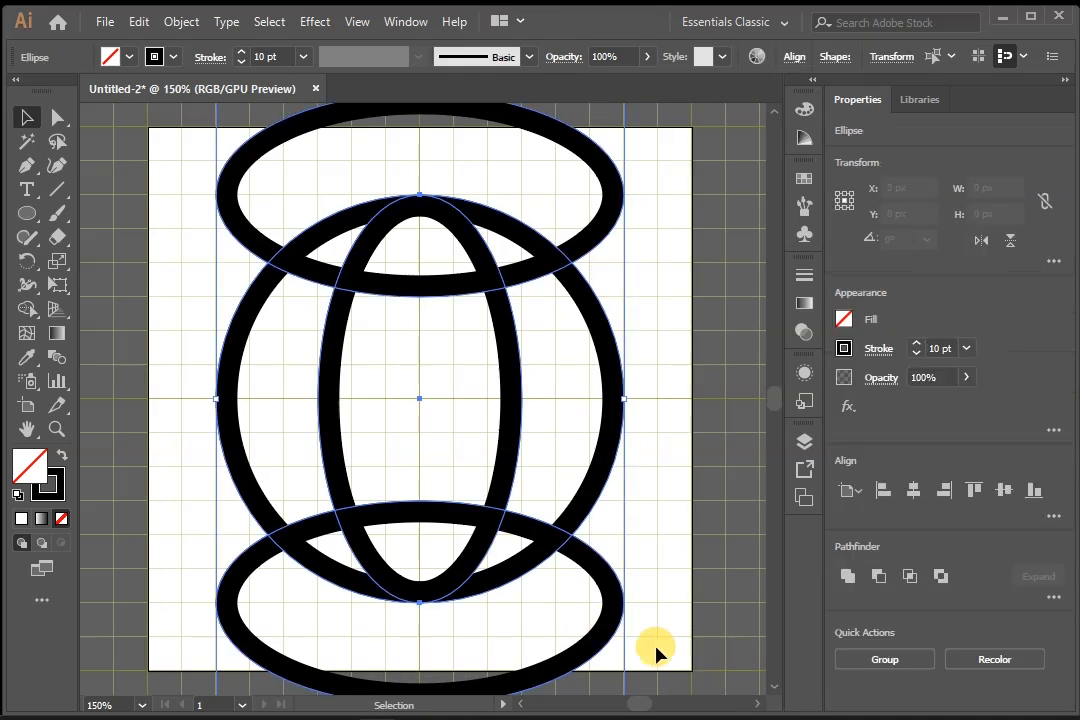
left_click(26, 311)
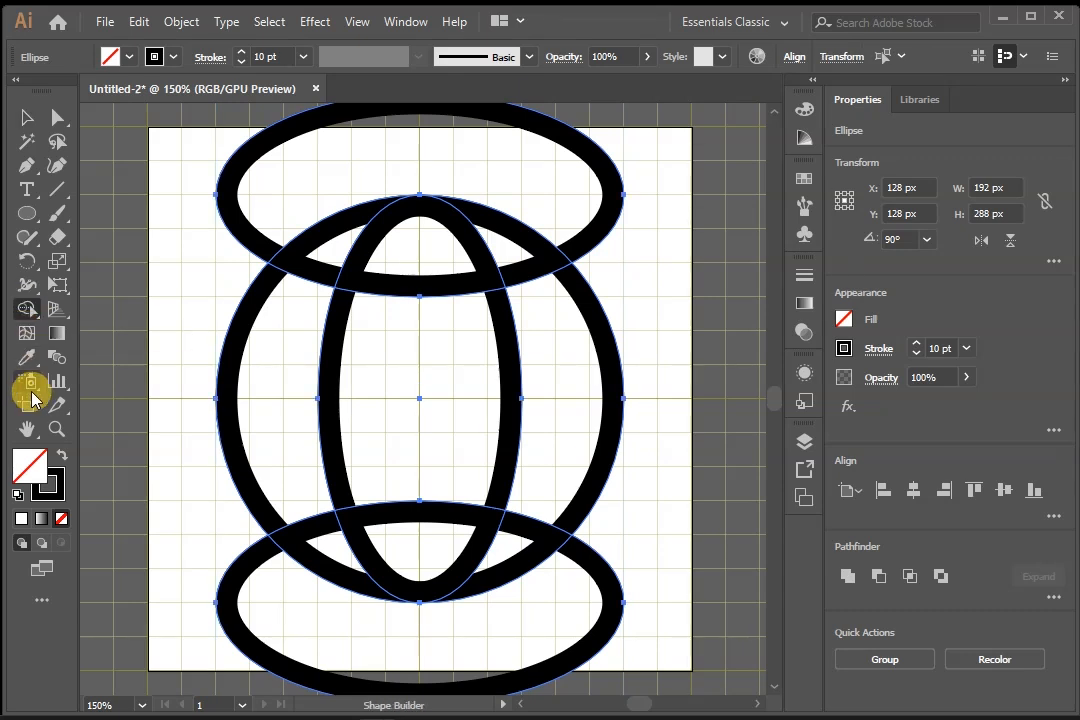
key("alt")
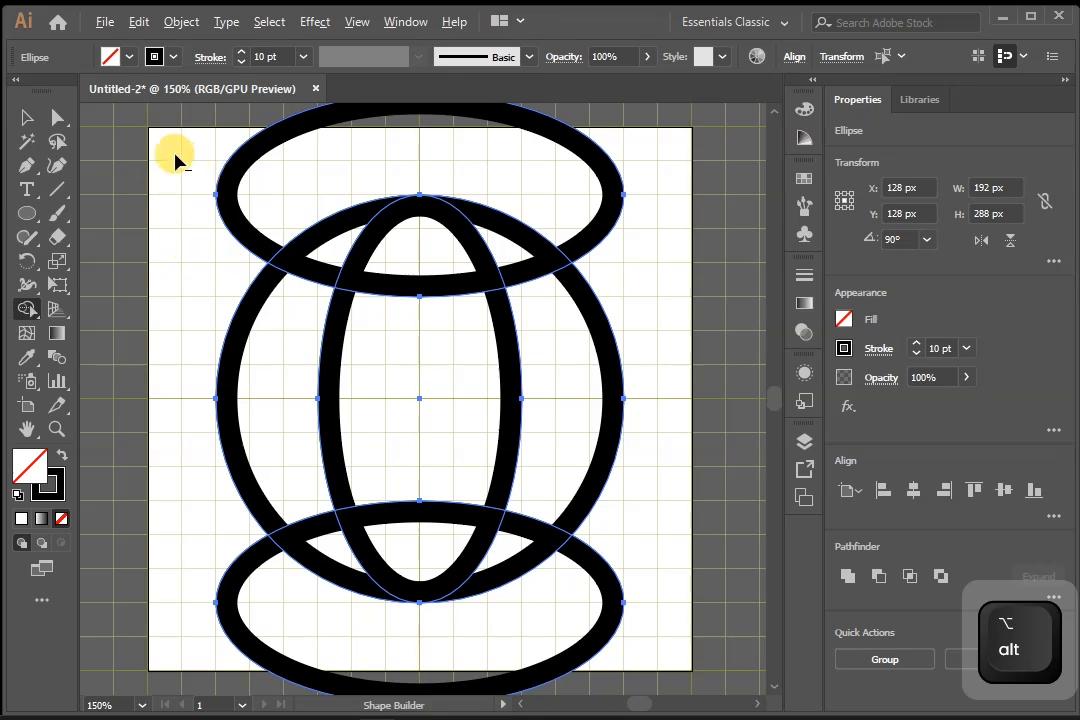
left_click_drag(176, 158, 283, 178)
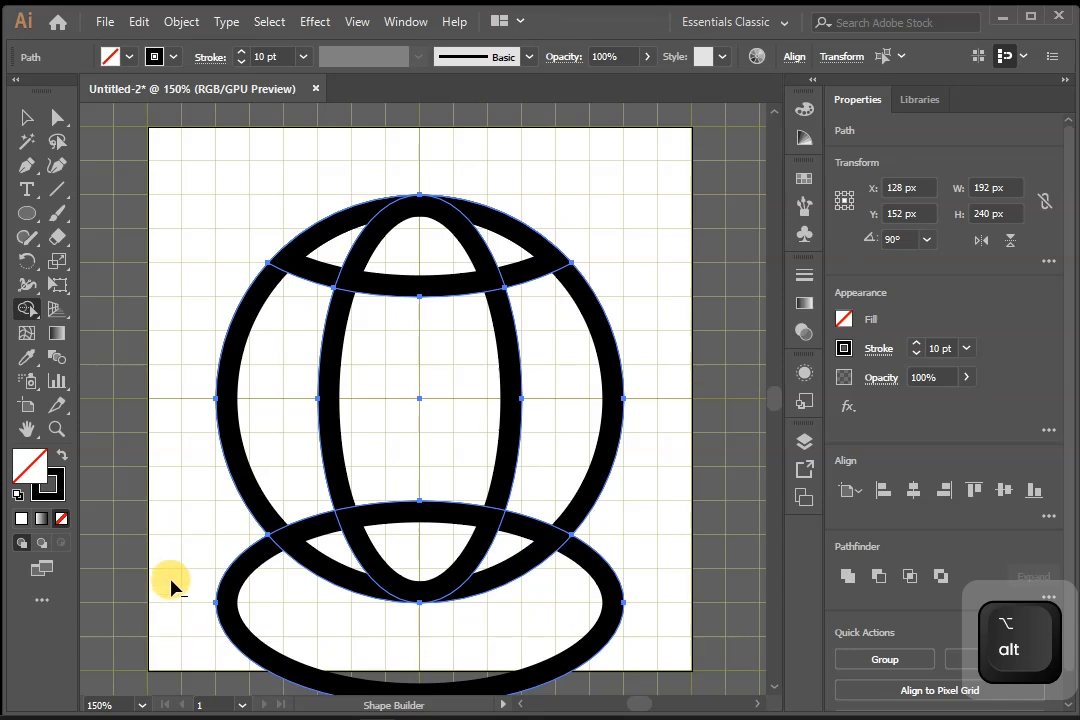
left_click_drag(192, 596, 287, 625)
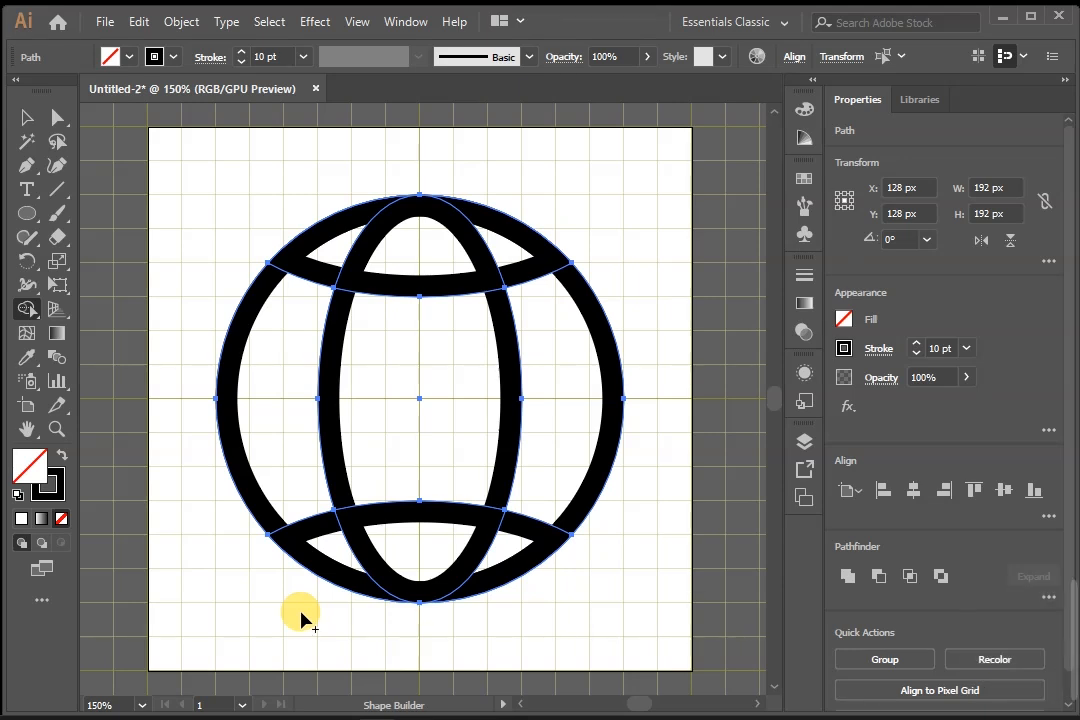
left_click(24, 116)
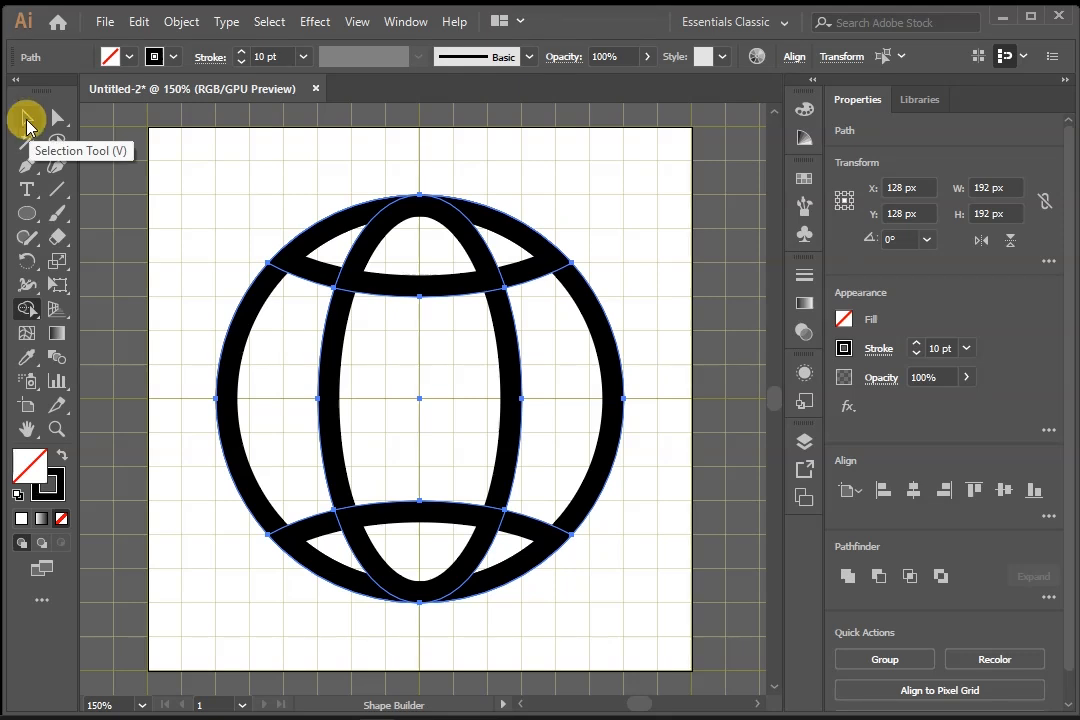
left_click(188, 147)
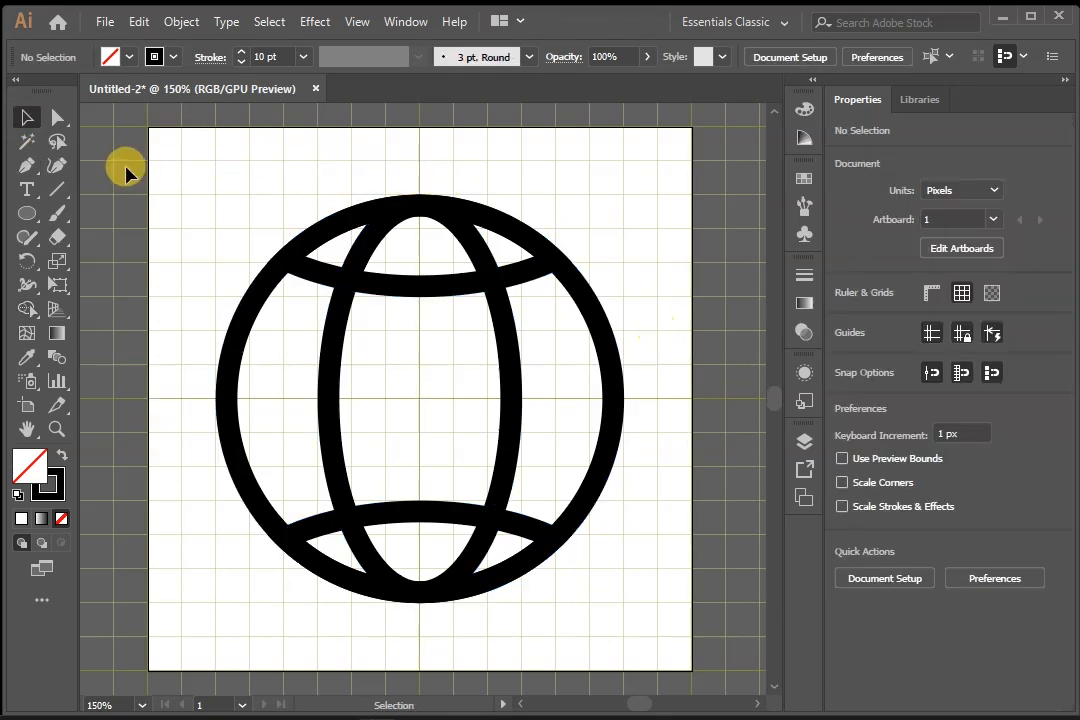
Draw a vertical and a horizontal 192 px line through the circle's centre, each spanning its full diameter
left_click(57, 190)
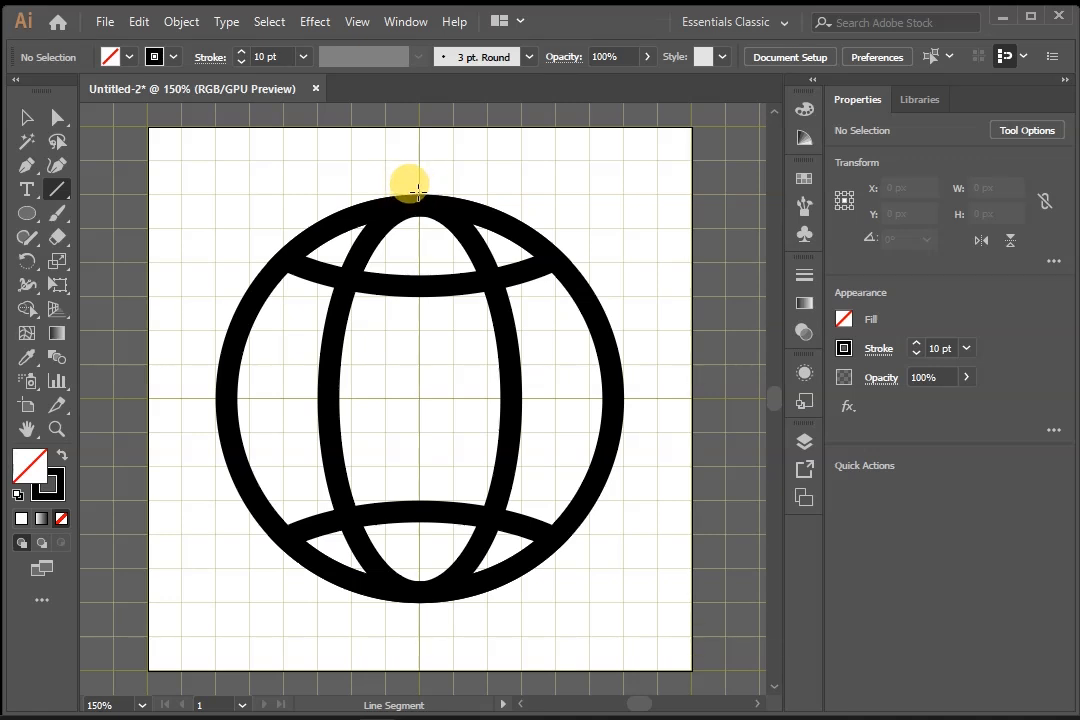
left_click_drag(418, 193, 420, 601)
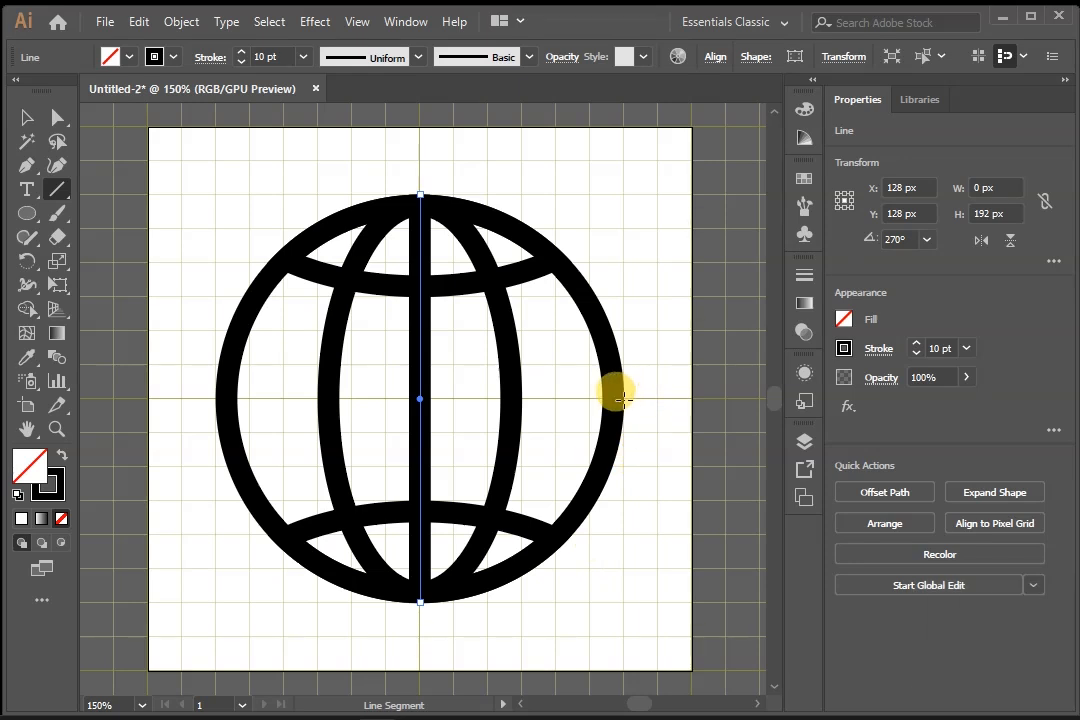
left_click_drag(621, 399, 216, 400)
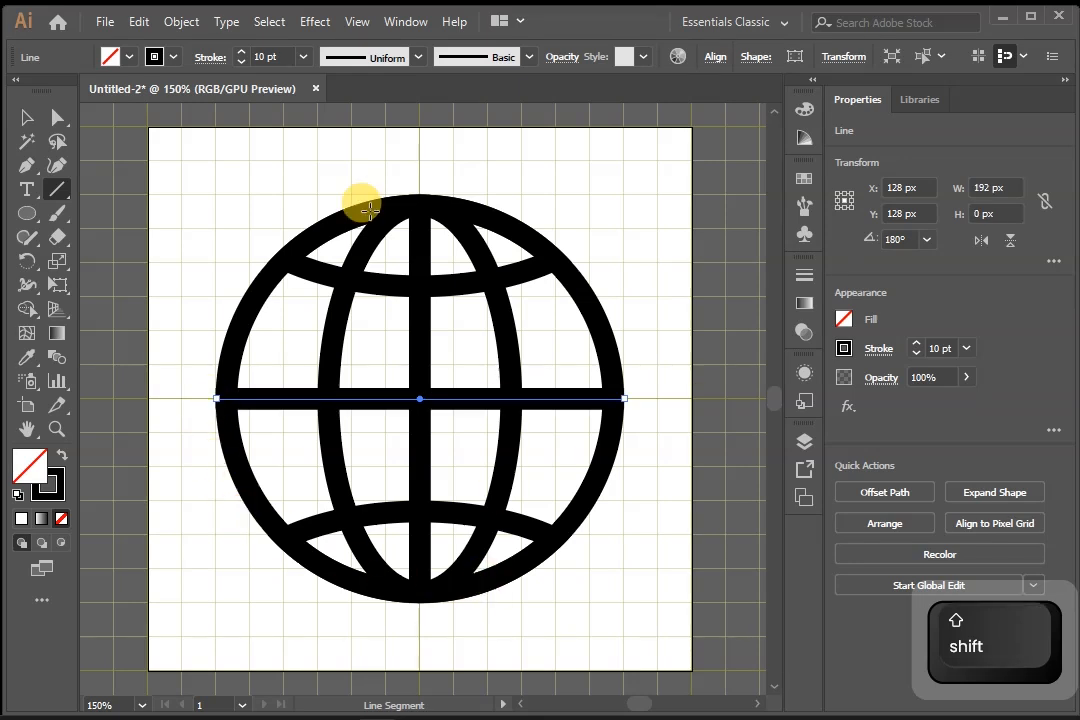
left_click(26, 117)
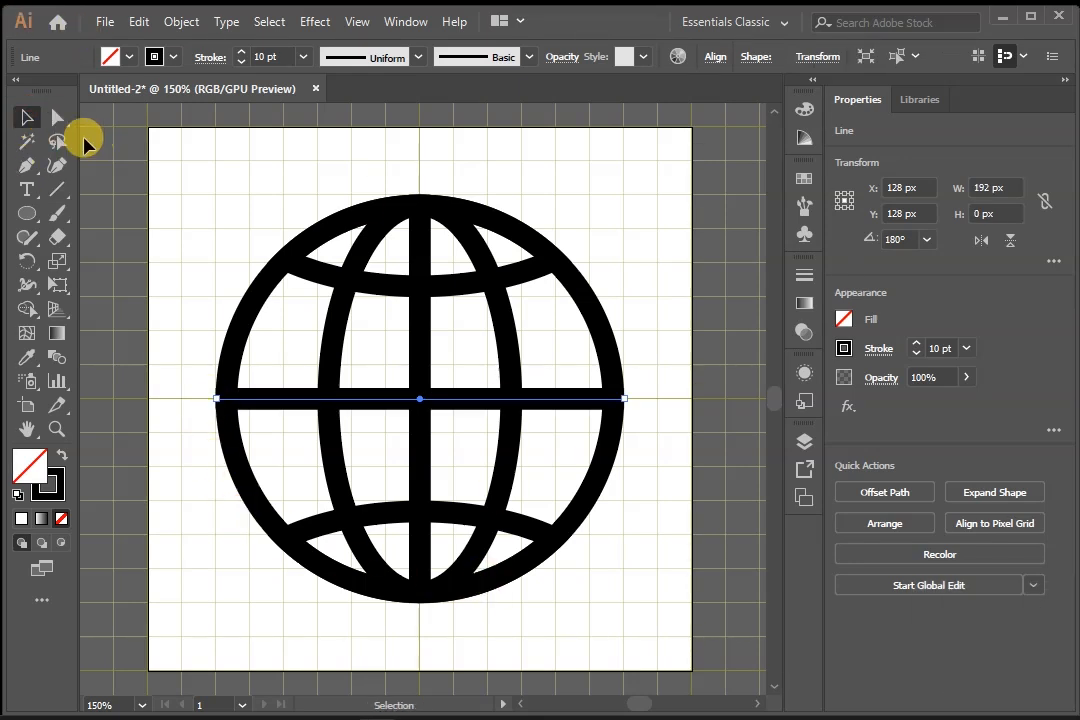
left_click(224, 183)
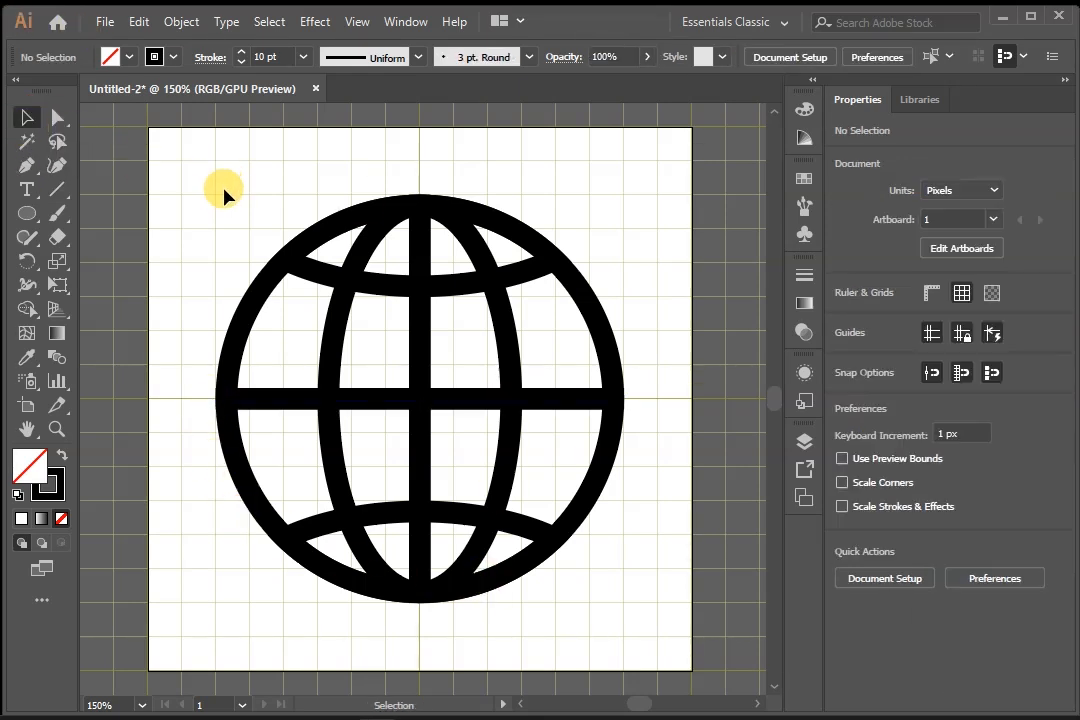
left_click_drag(186, 171, 640, 670)
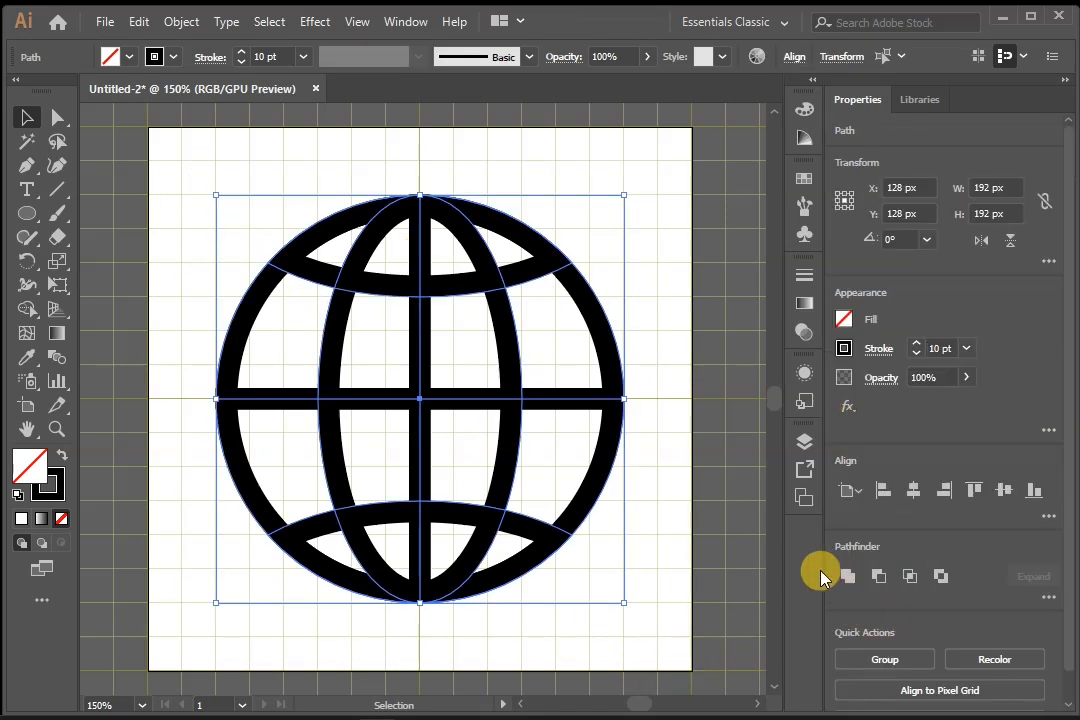
left_click(840, 580)
left_click(646, 495)
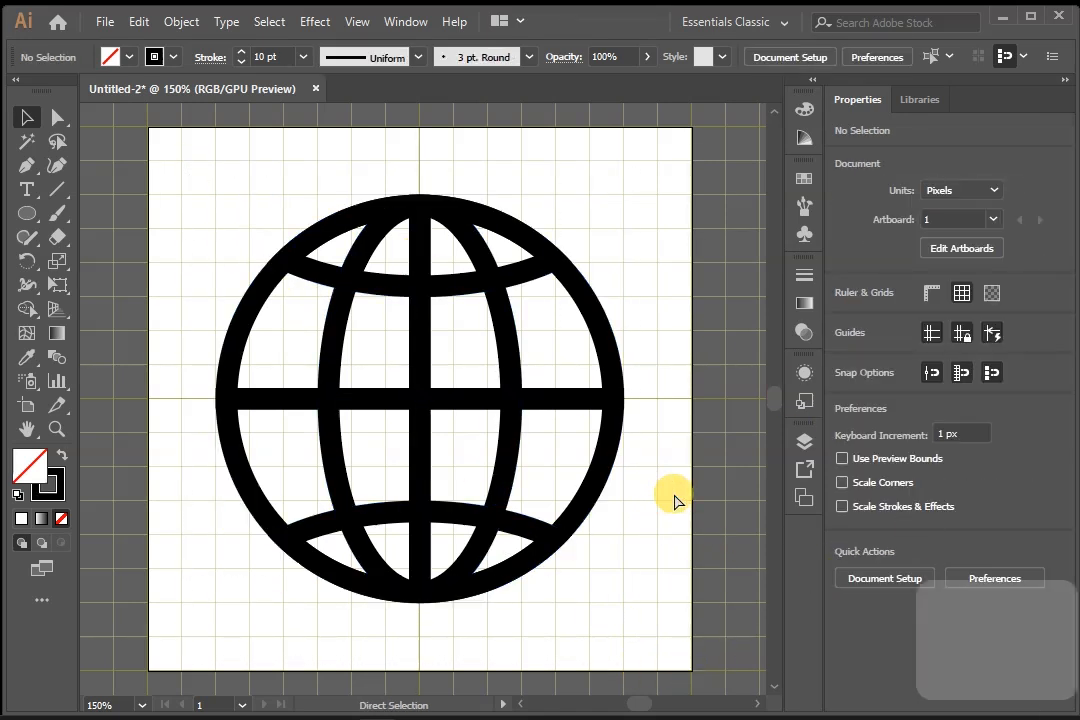
Duplicate the artboard with its globe twice, placing the copies in a row to the left of the original
key("ctrl+minus")
key("ctrl+minus")
key("space")
left_click_drag(470, 429, 640, 426)
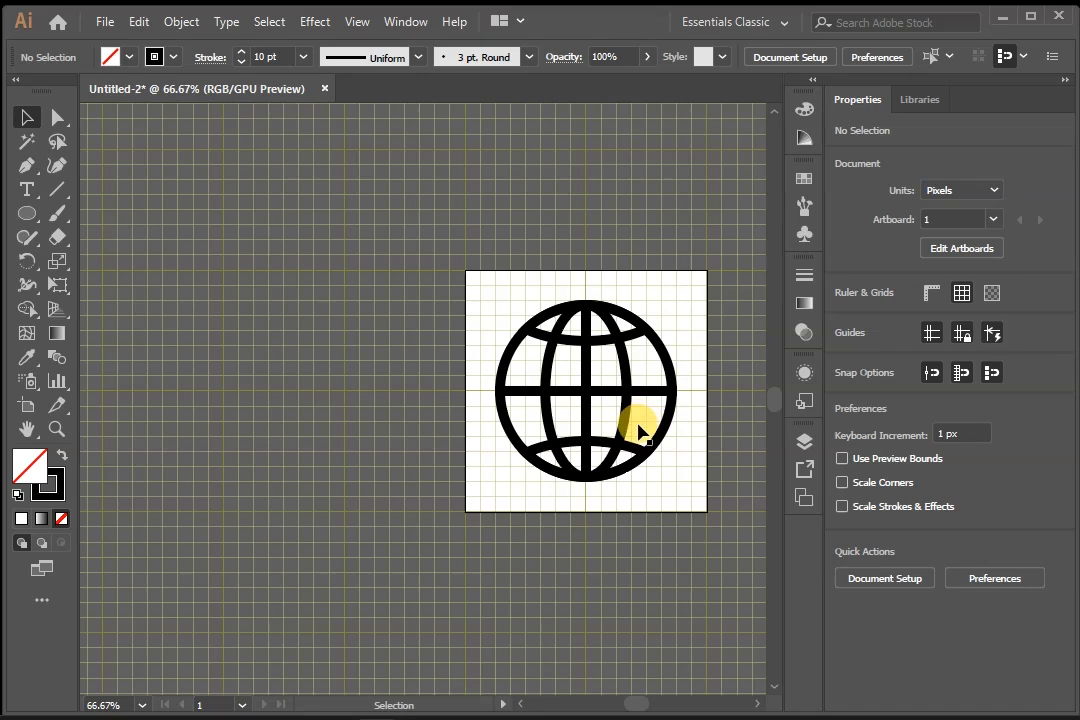
key("ctrl+minus")
key("space")
left_click_drag(569, 453, 628, 410)
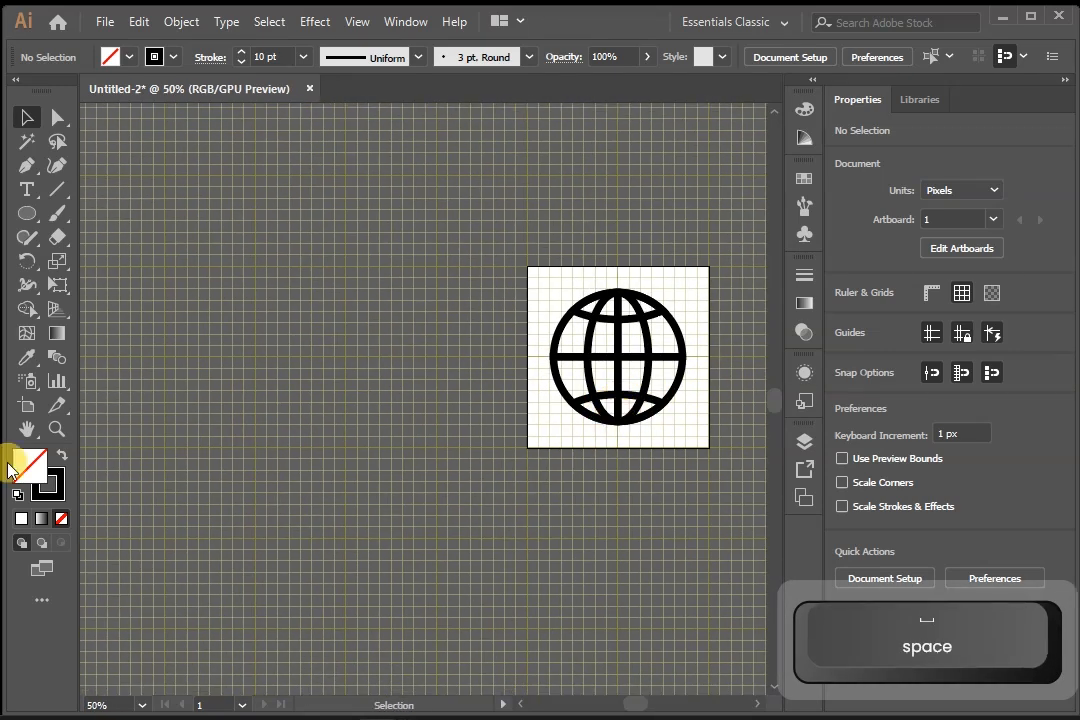
left_click(29, 410)
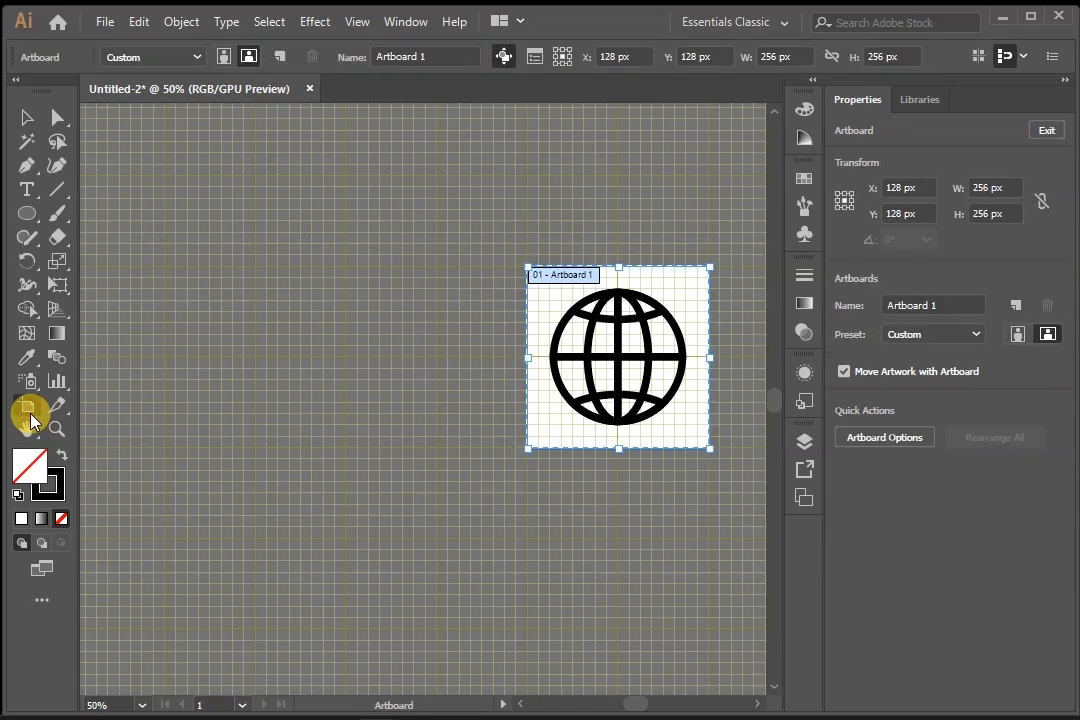
left_click_drag(668, 327, 450, 333)
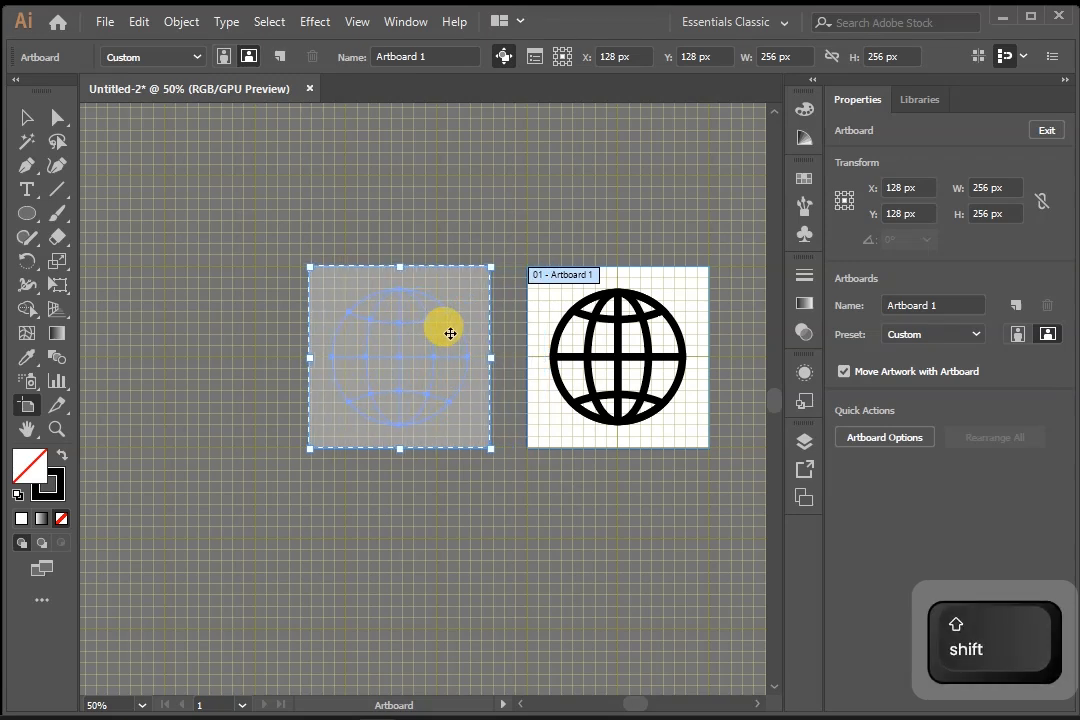
left_click_drag(450, 333, 246, 318)
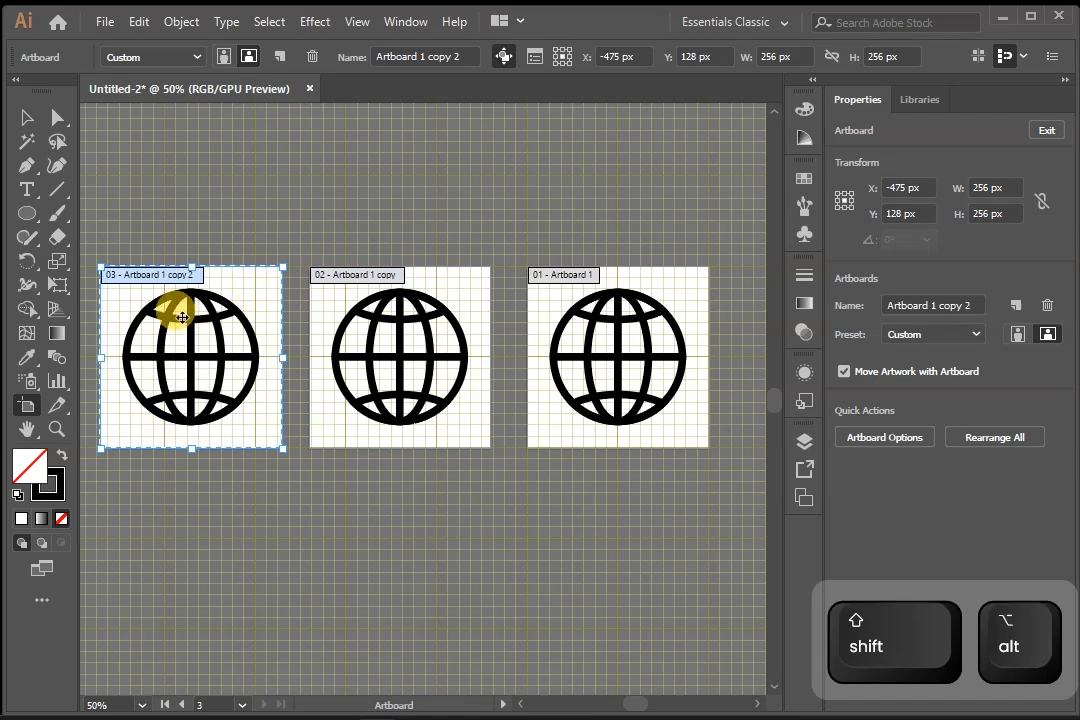
Set the stroke weight of all the globe's paths on the original artboard to 5 pt and clear the selection
left_click(26, 117)
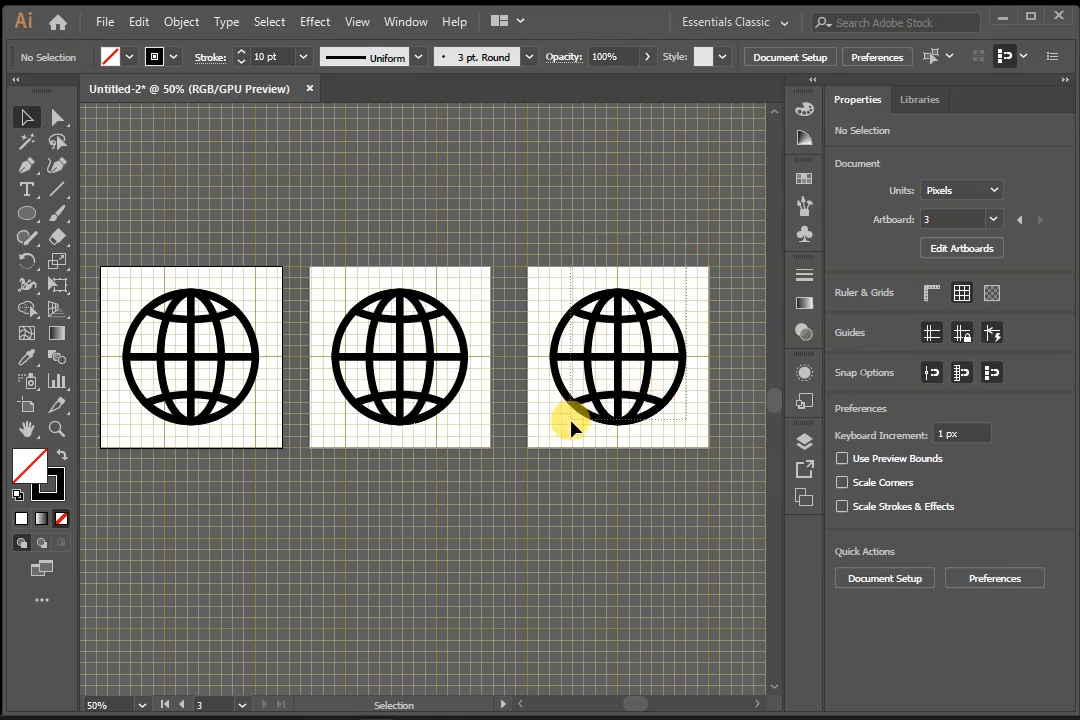
left_click(568, 423)
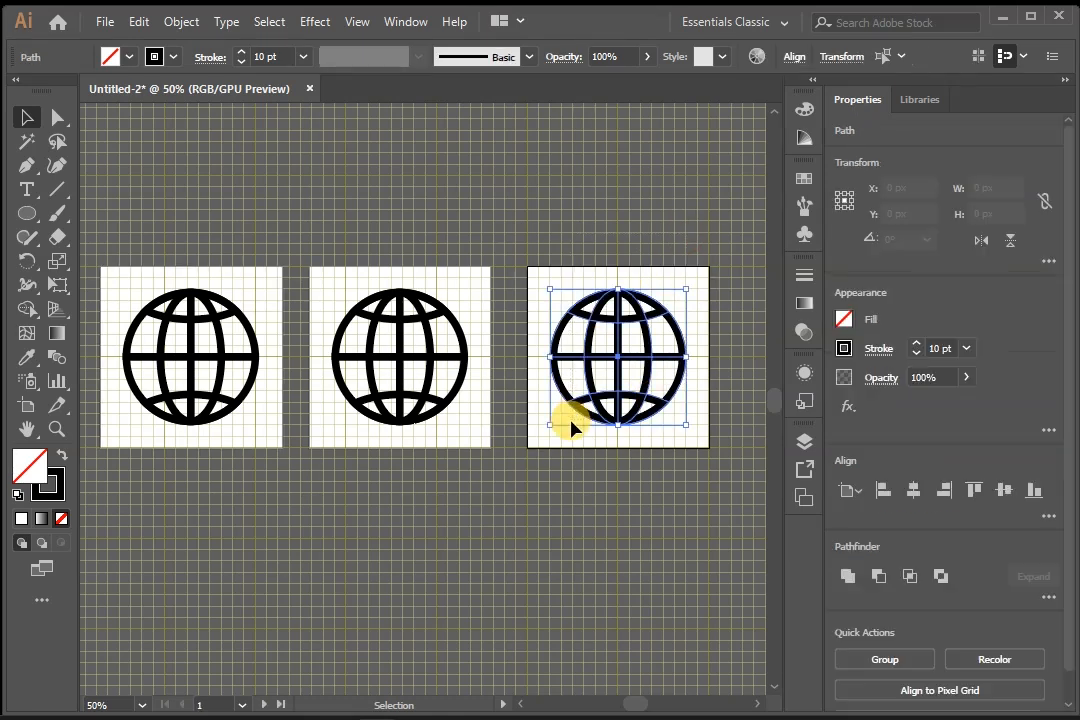
left_click(965, 349)
left_click(993, 0)
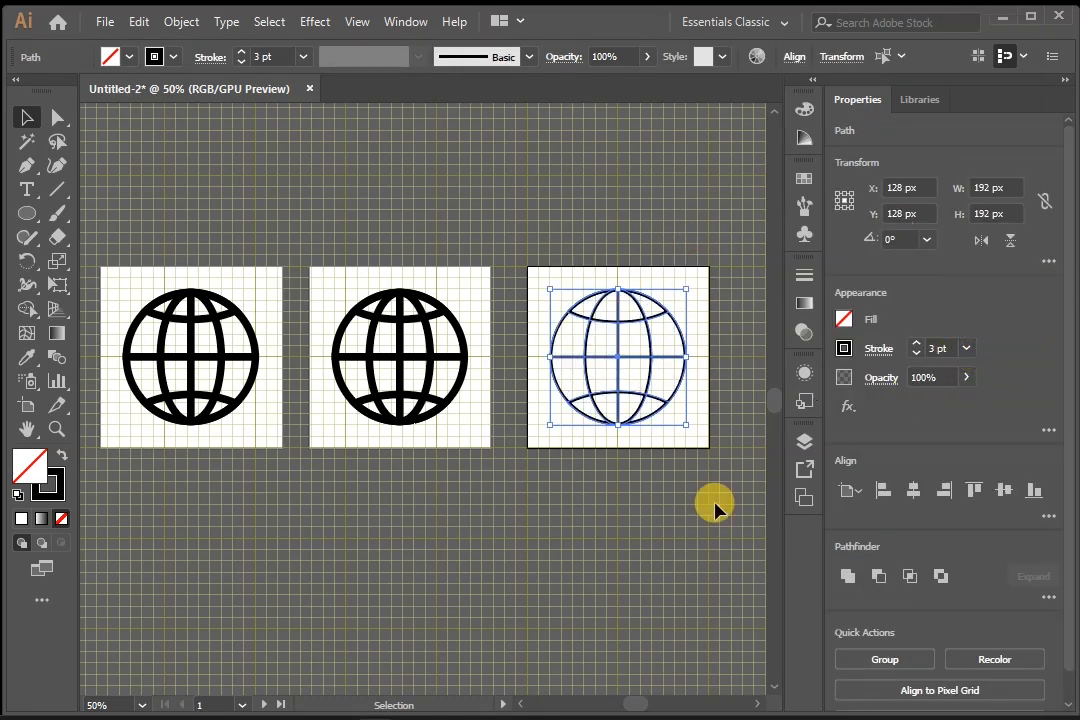
left_click(965, 349)
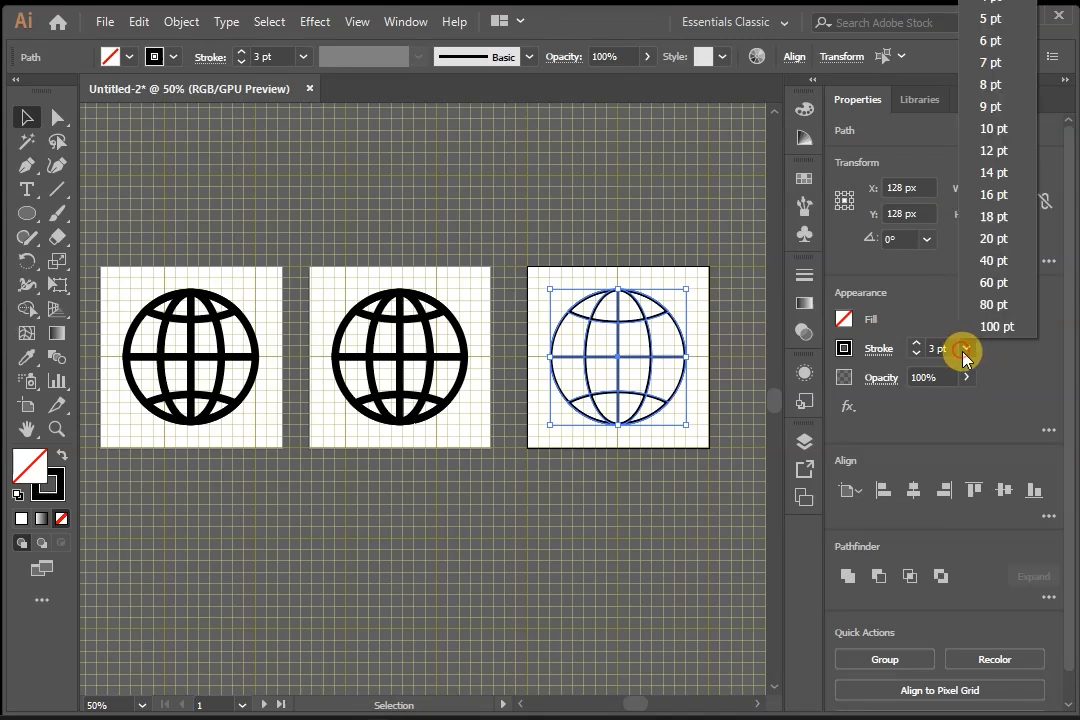
left_click(991, 12)
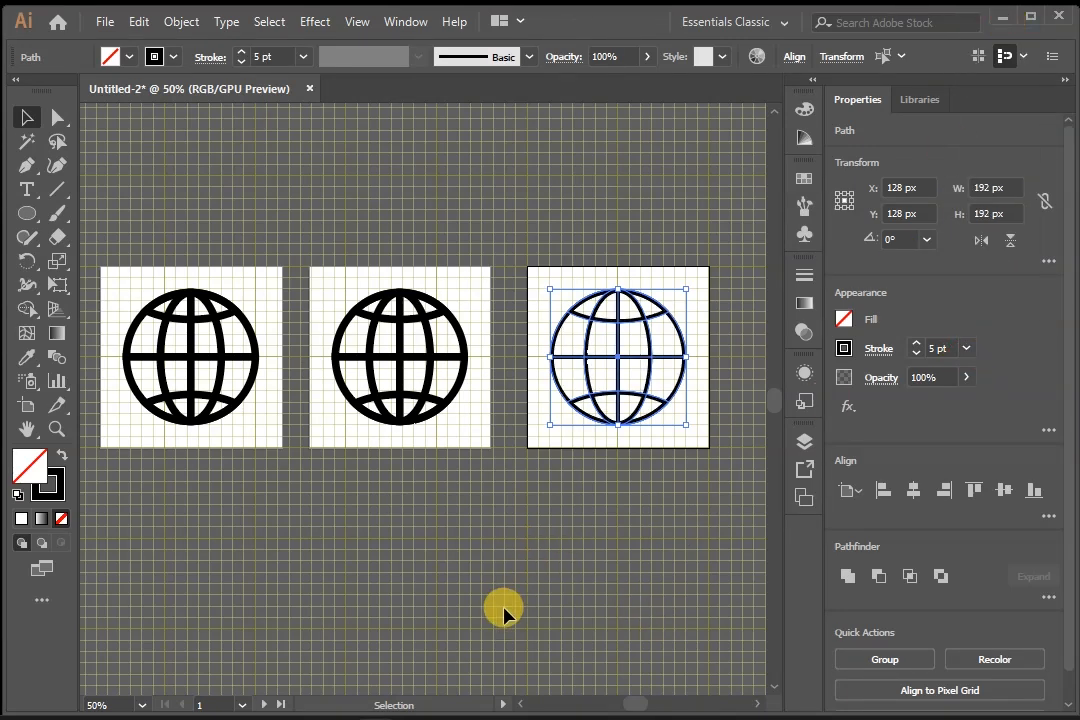
left_click(550, 212)
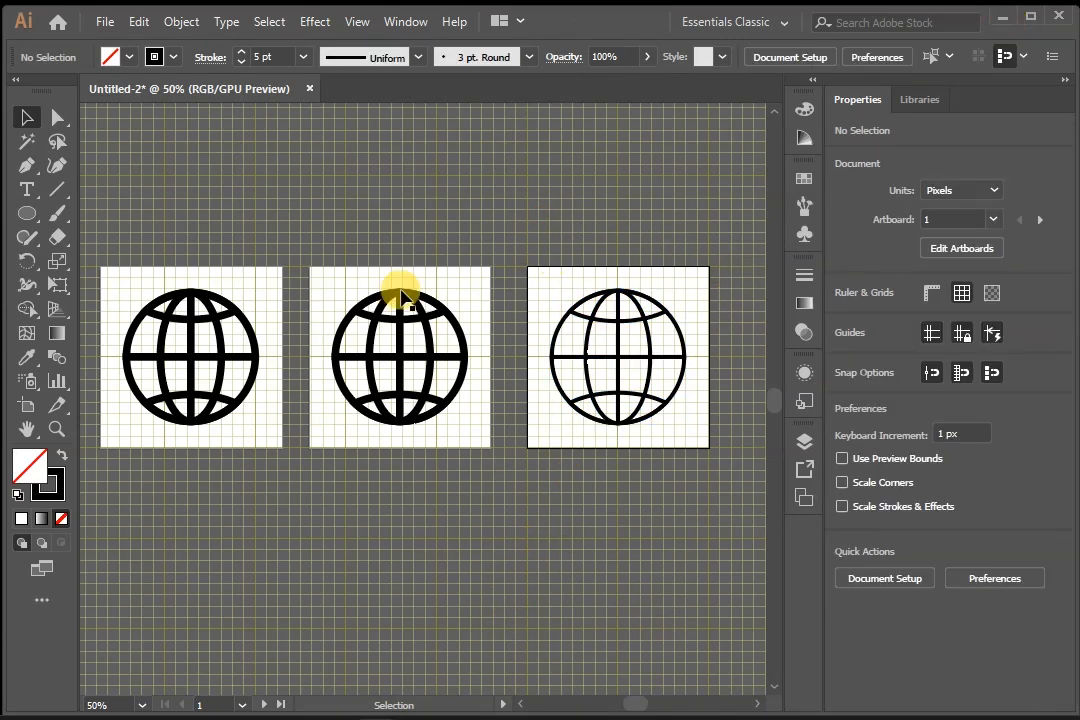
left_click_drag(333, 498, 335, 498)
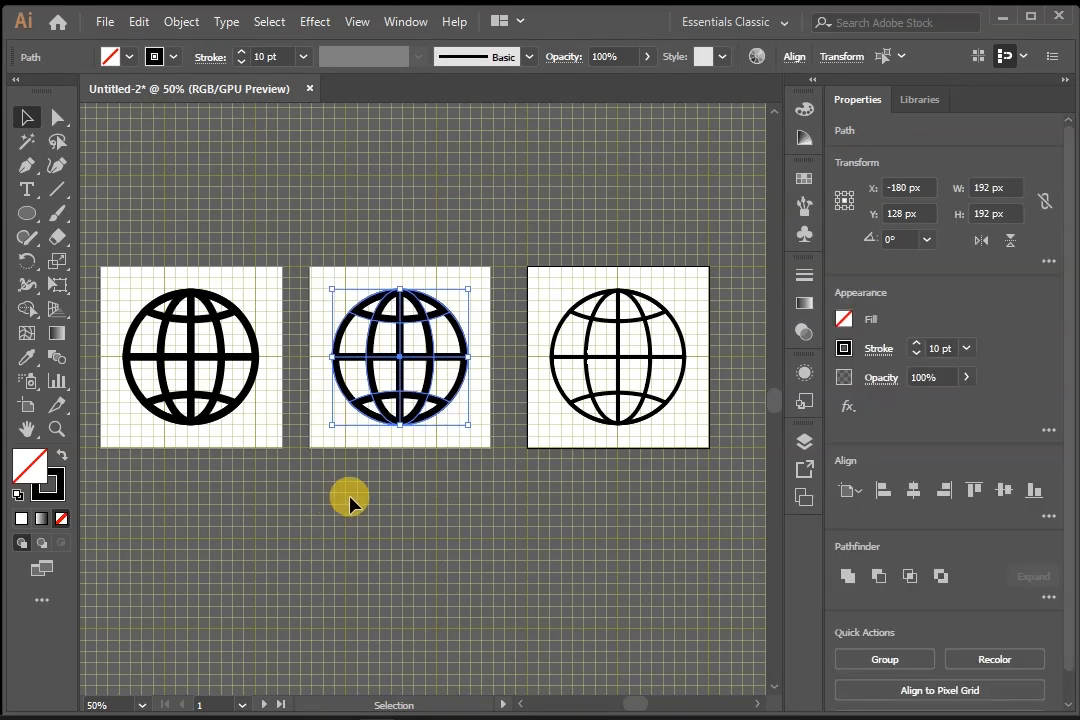
left_click_drag(242, 229, 160, 390)
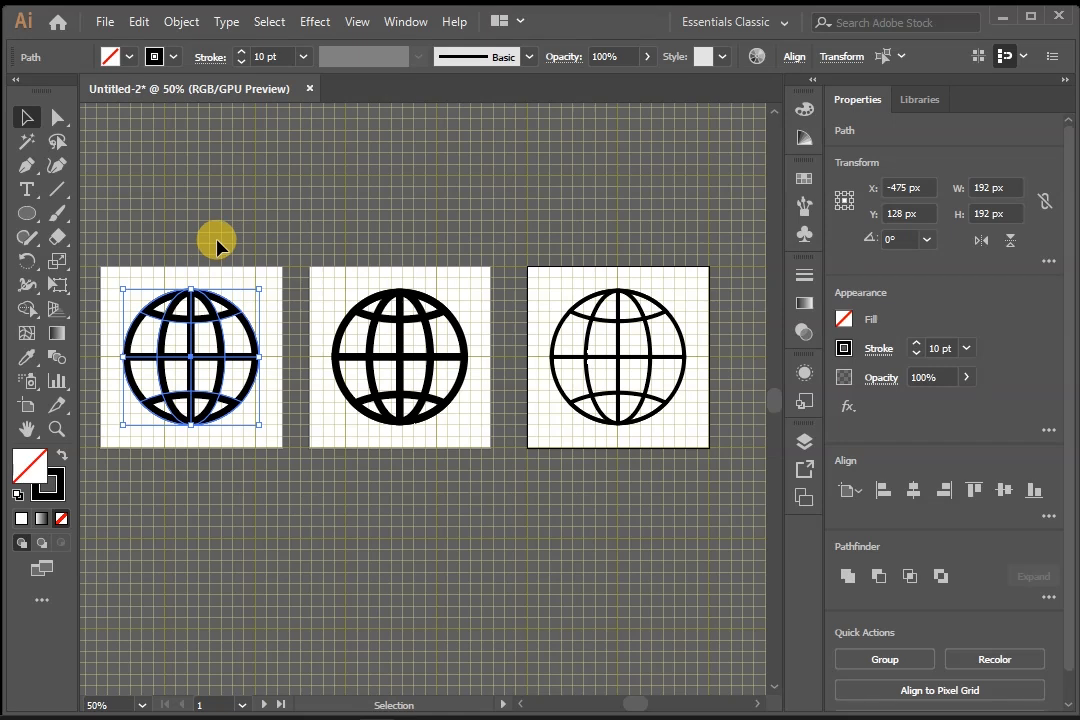
left_click(214, 201)
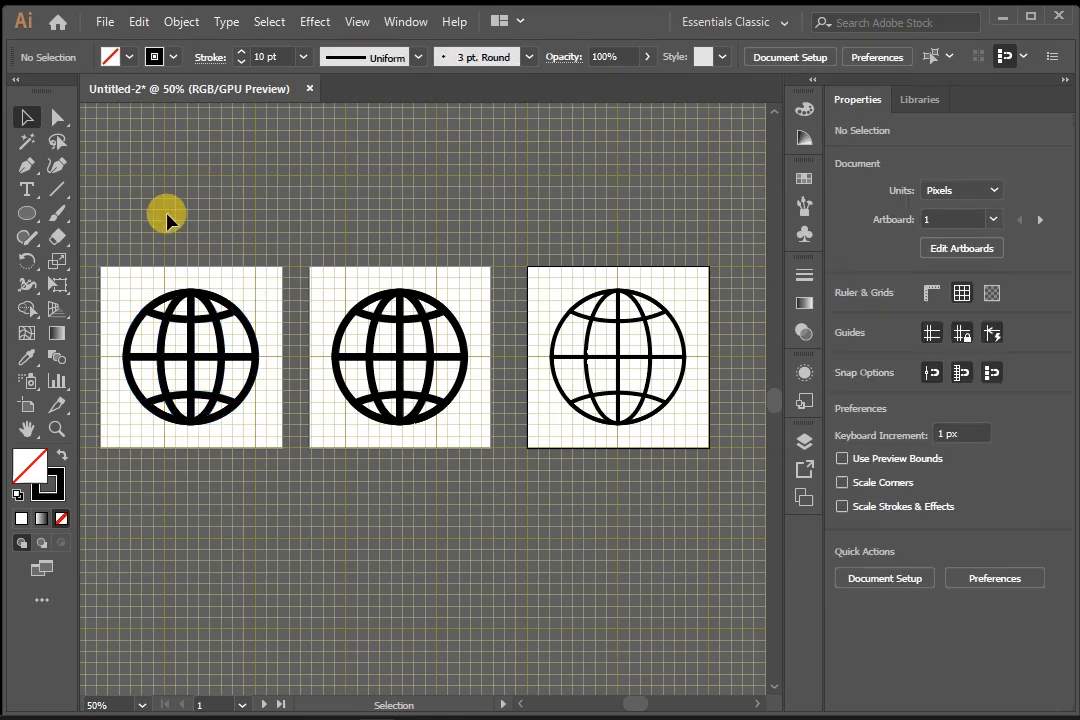
Move the globe off the leftmost artboard to the empty canvas below and group it, with its centre at X 251 px, Y 464 px
key("space")
left_click_drag(205, 393, 265, 342)
left_click_drag(202, 232, 355, 421)
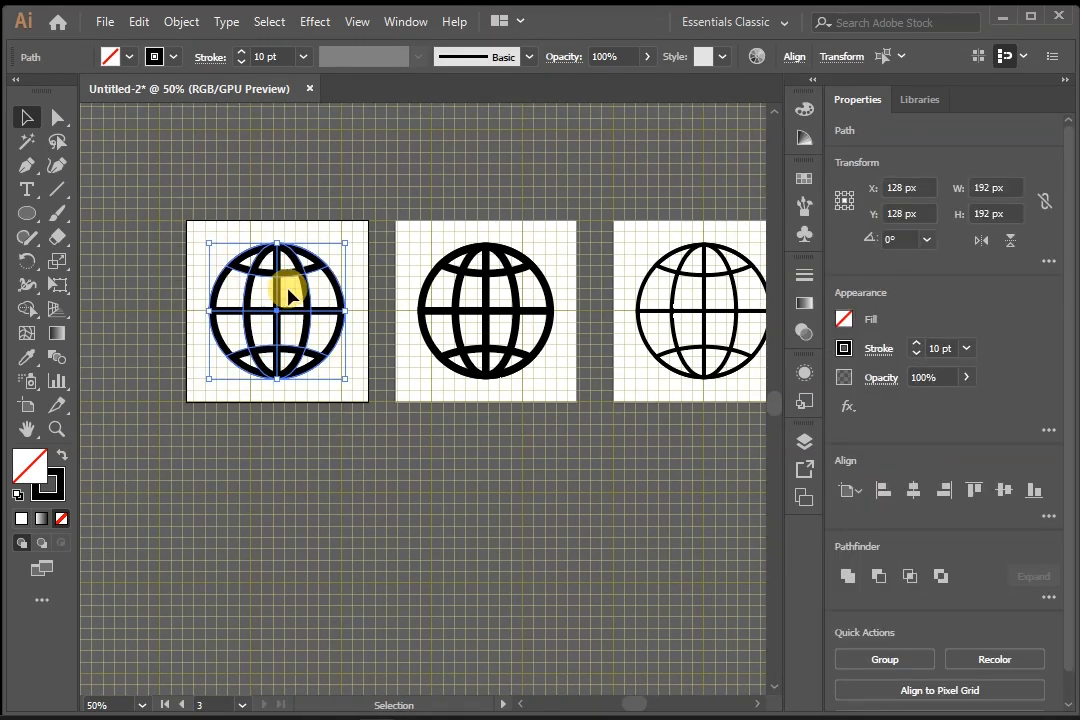
left_click_drag(255, 320, 263, 575)
key("ctrl+g")
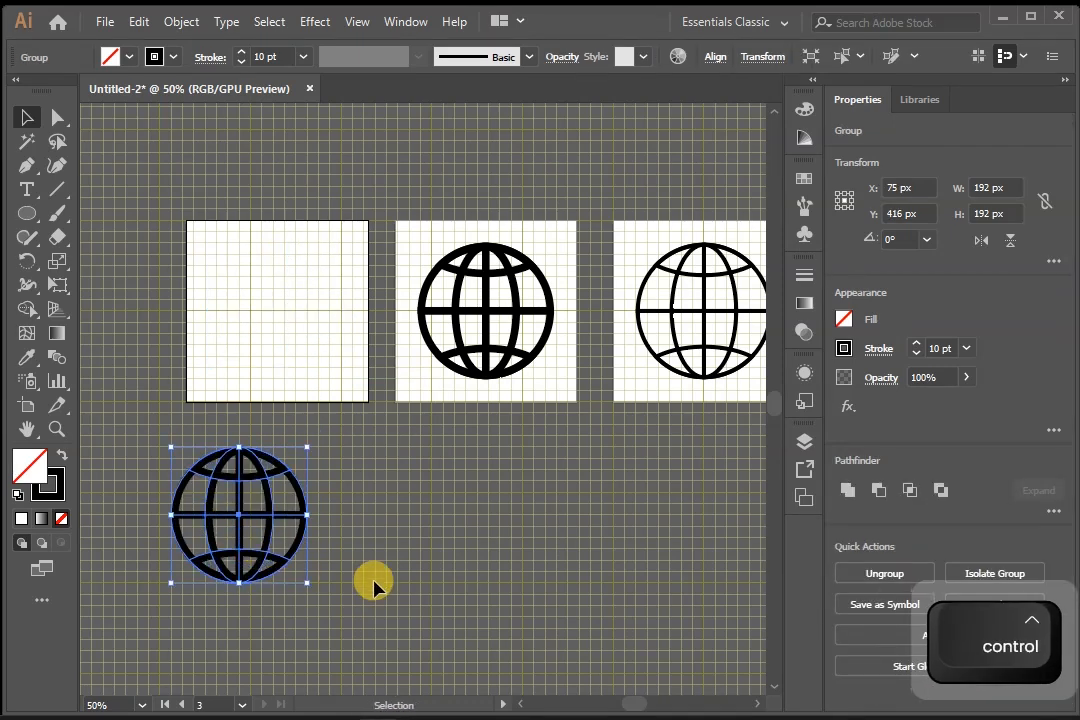
left_click(375, 577, "ctrl")
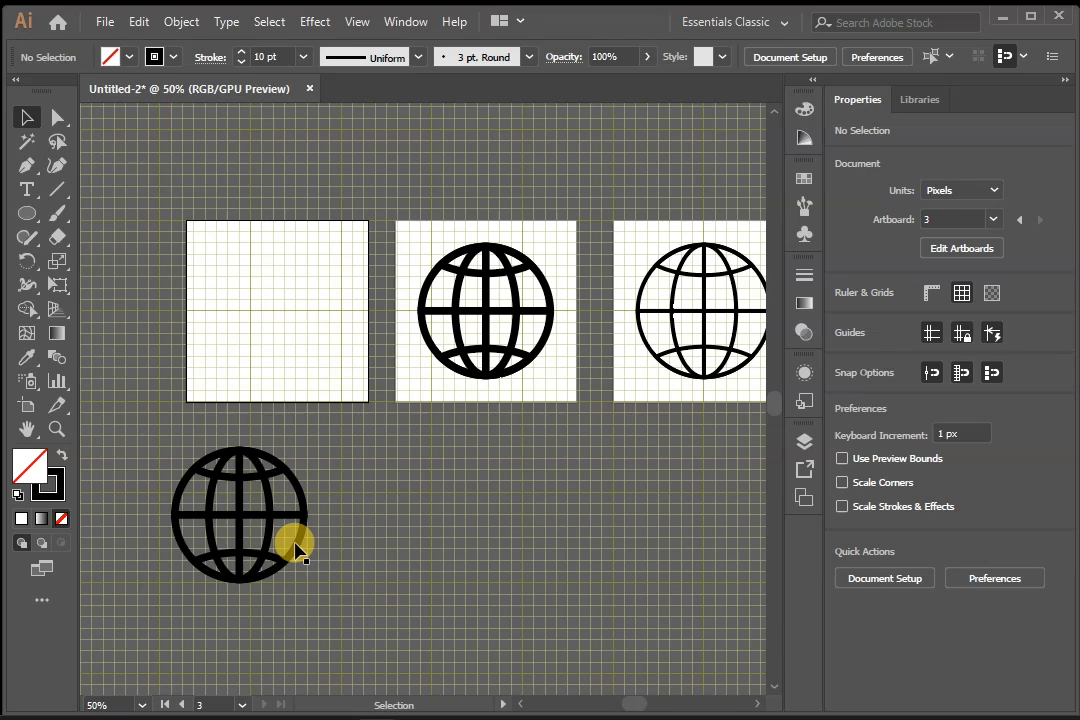
left_click_drag(292, 542, 416, 576)
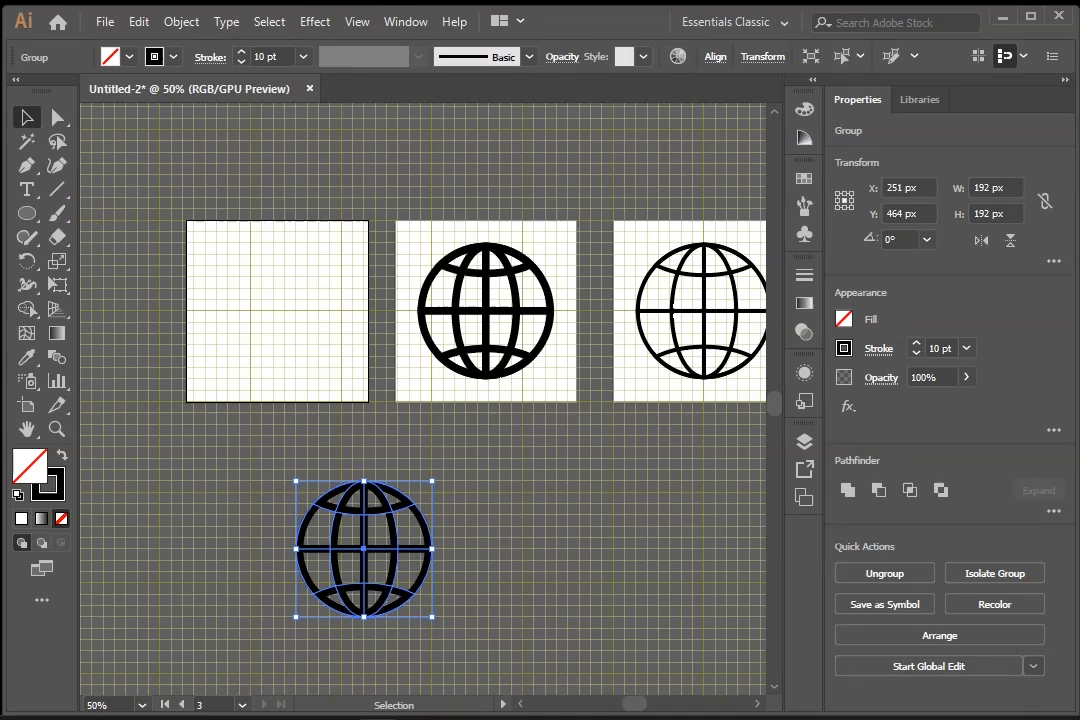
Draw a 192 px circle centred at X 123 px, Y 128 px on the emptied artboard and fill it with black
left_click(25, 213)
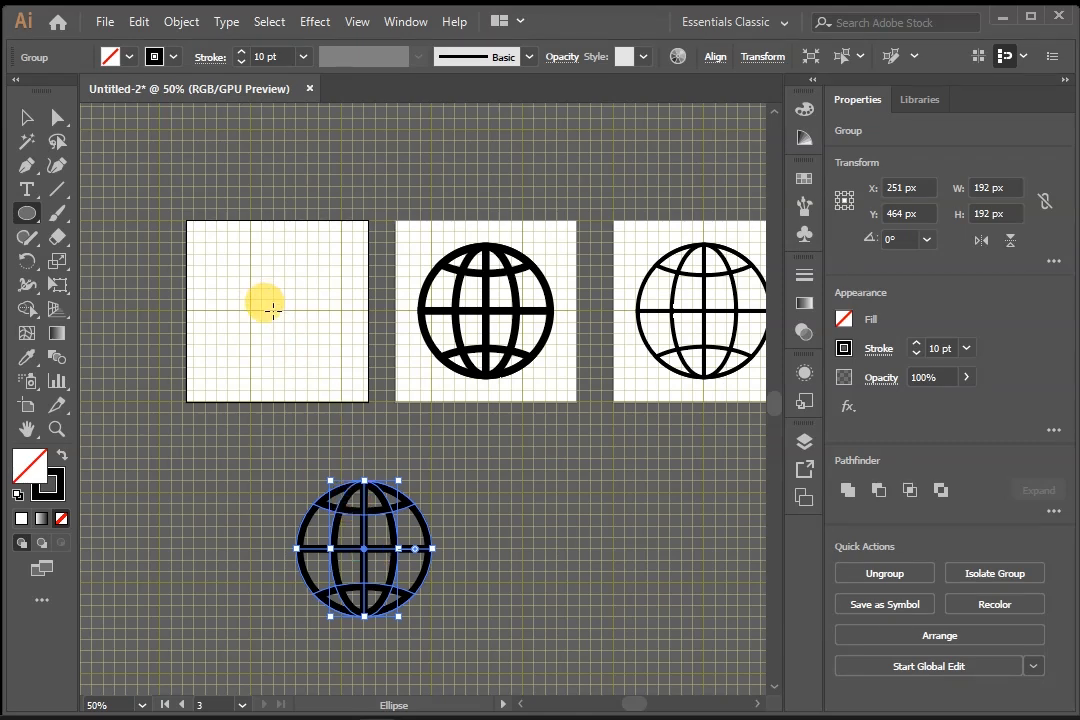
left_click_drag(273, 311, 315, 372)
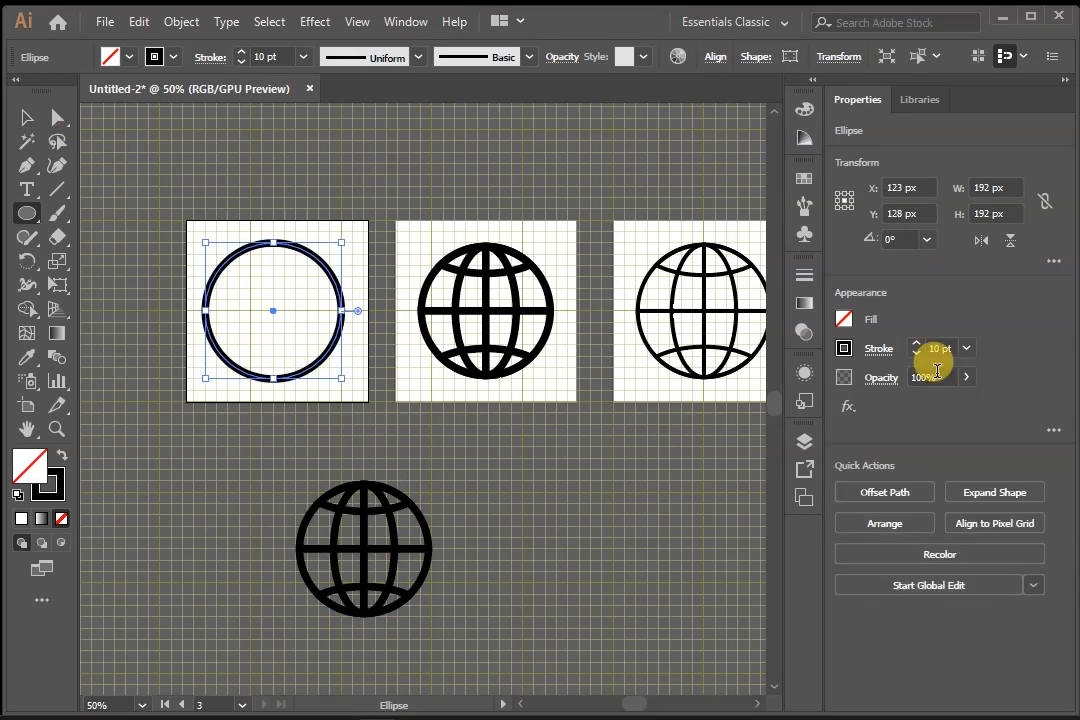
left_click(846, 322)
left_click(668, 390)
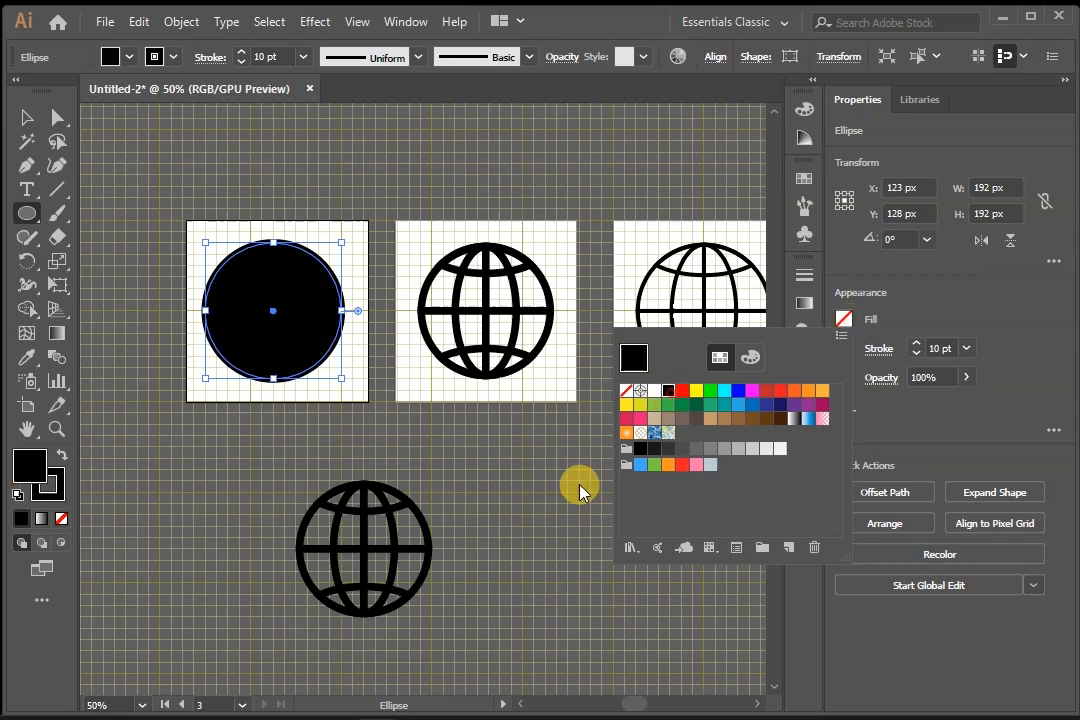
left_click(33, 119)
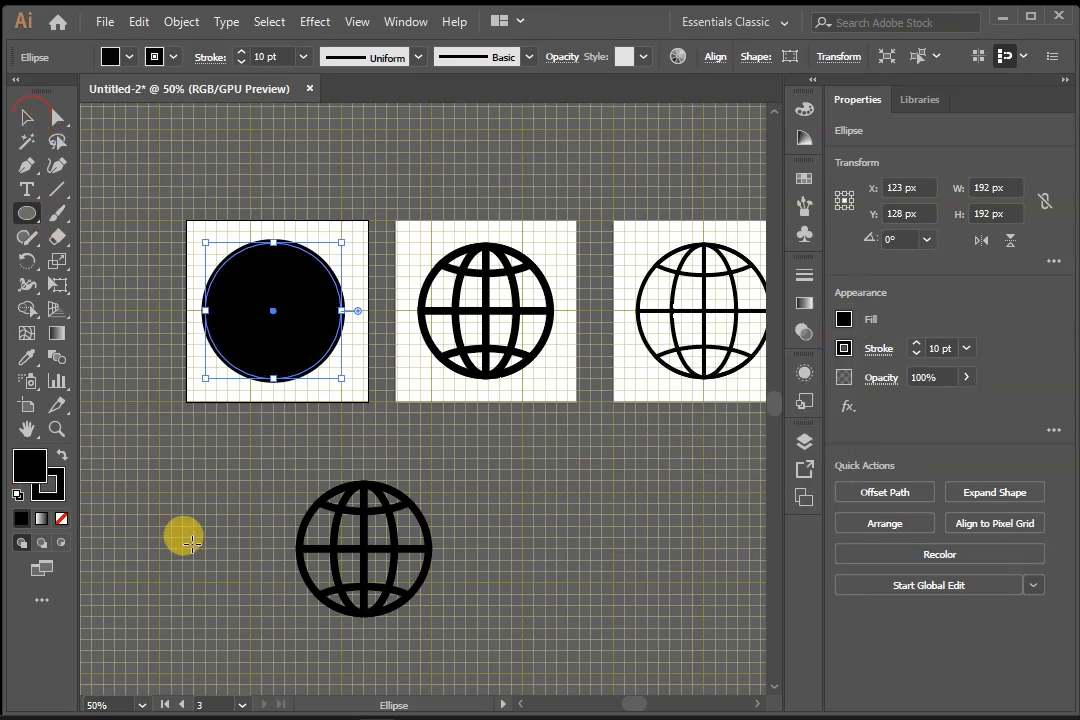
Change the stroke colour of the grouped globe below the artboards to white
left_click(28, 120)
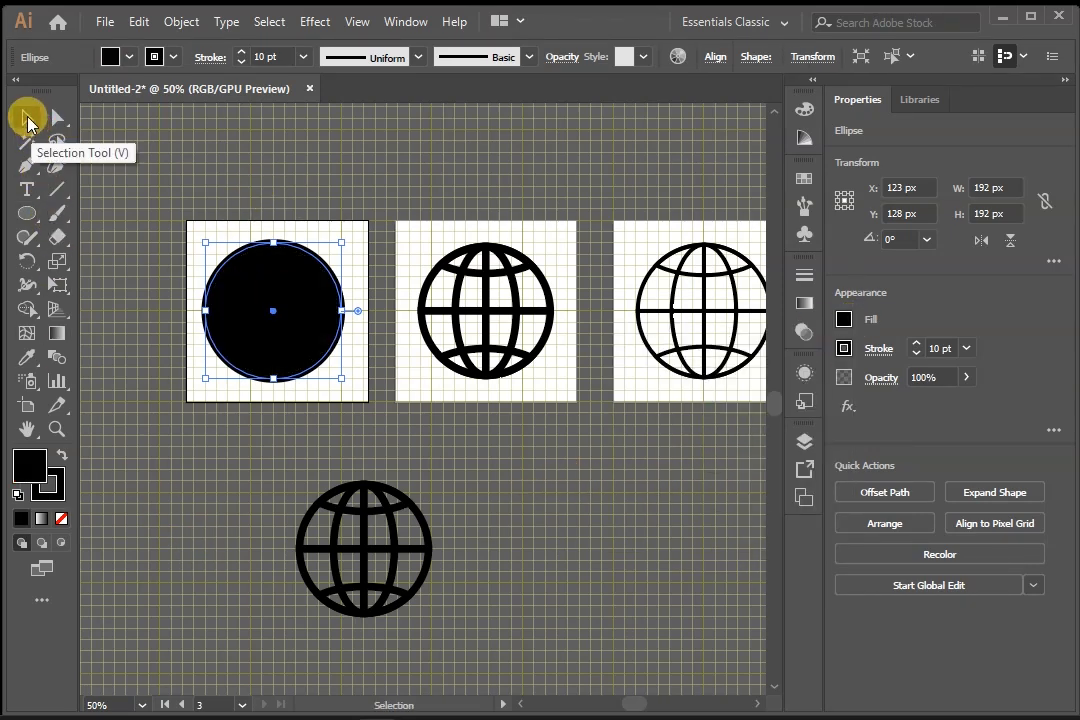
left_click(424, 566)
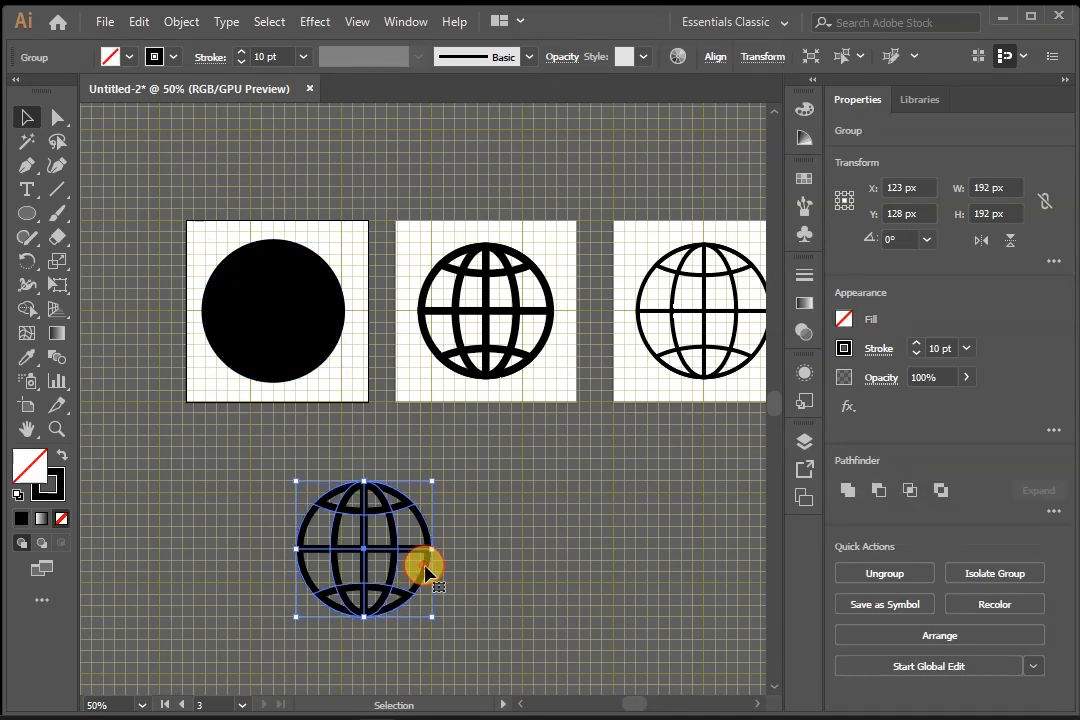
left_click(844, 349)
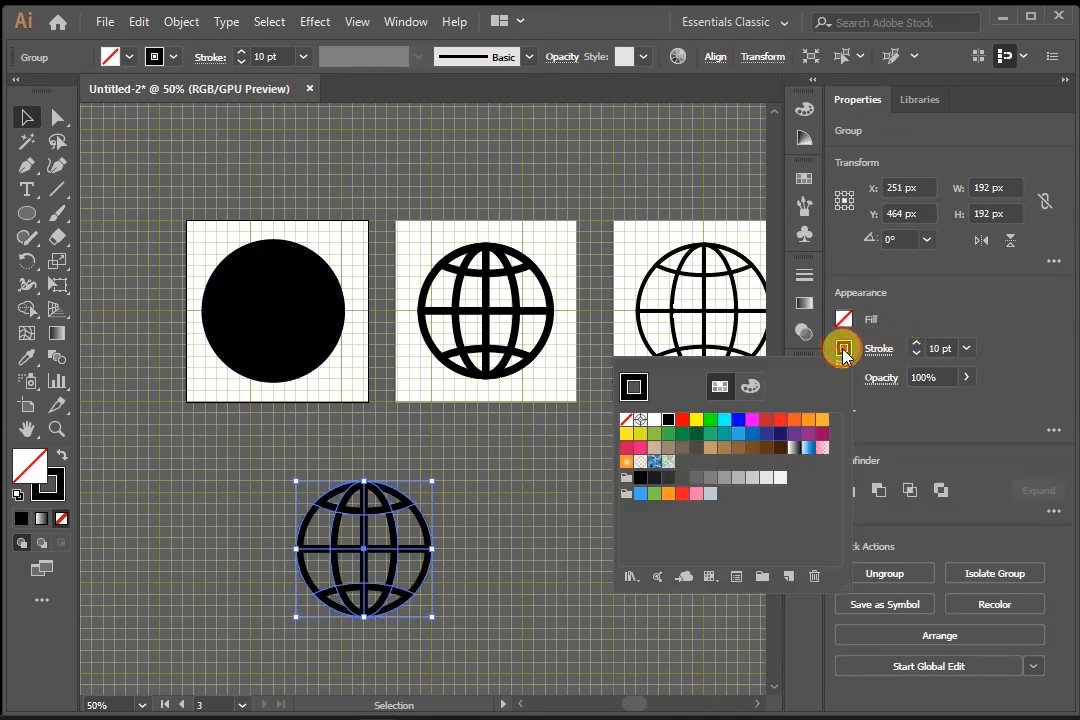
left_click(654, 420)
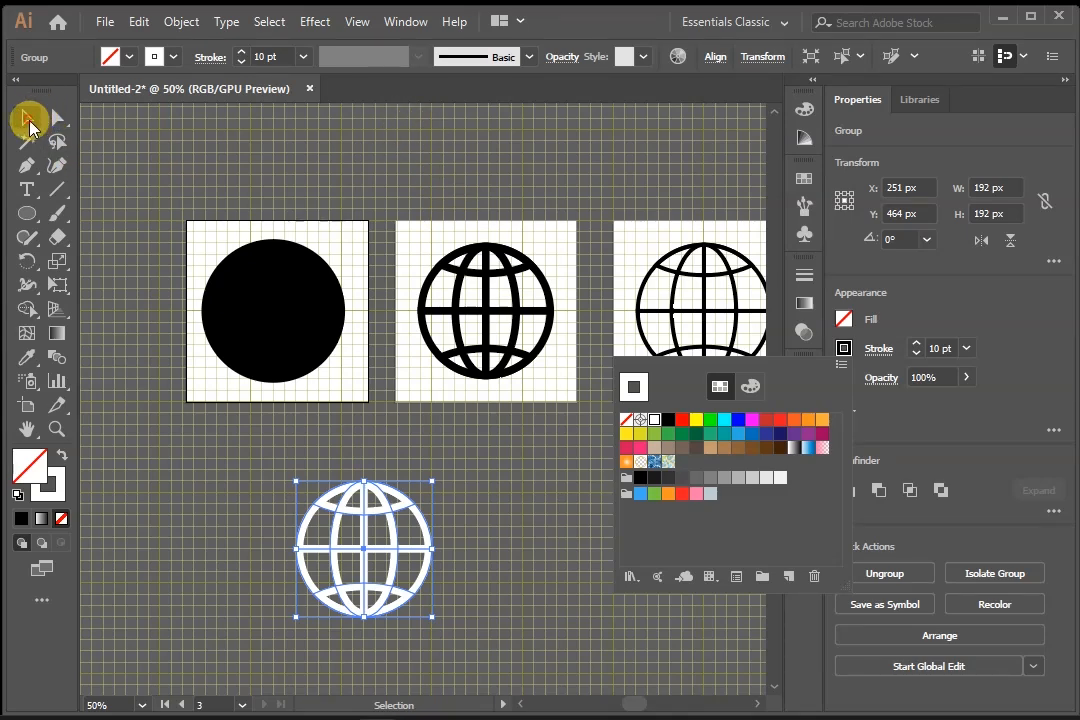
left_click(28, 117)
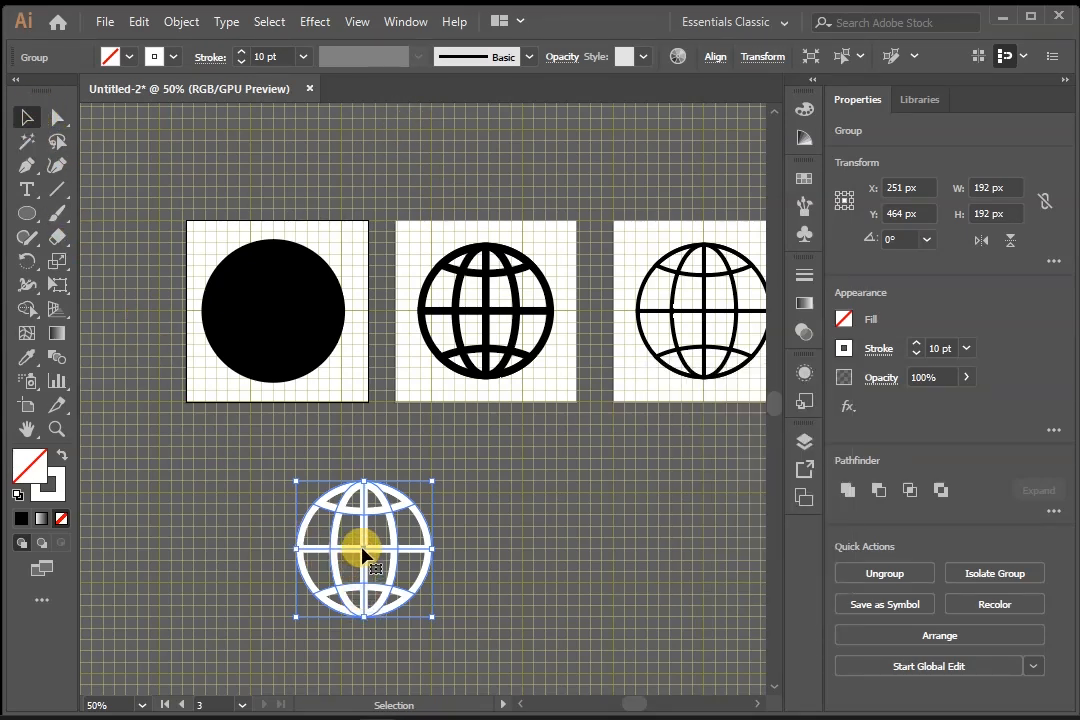
Bring the white globe group to the front, centre it over the black circle, and clear the selection
left_click_drag(362, 552, 276, 316)
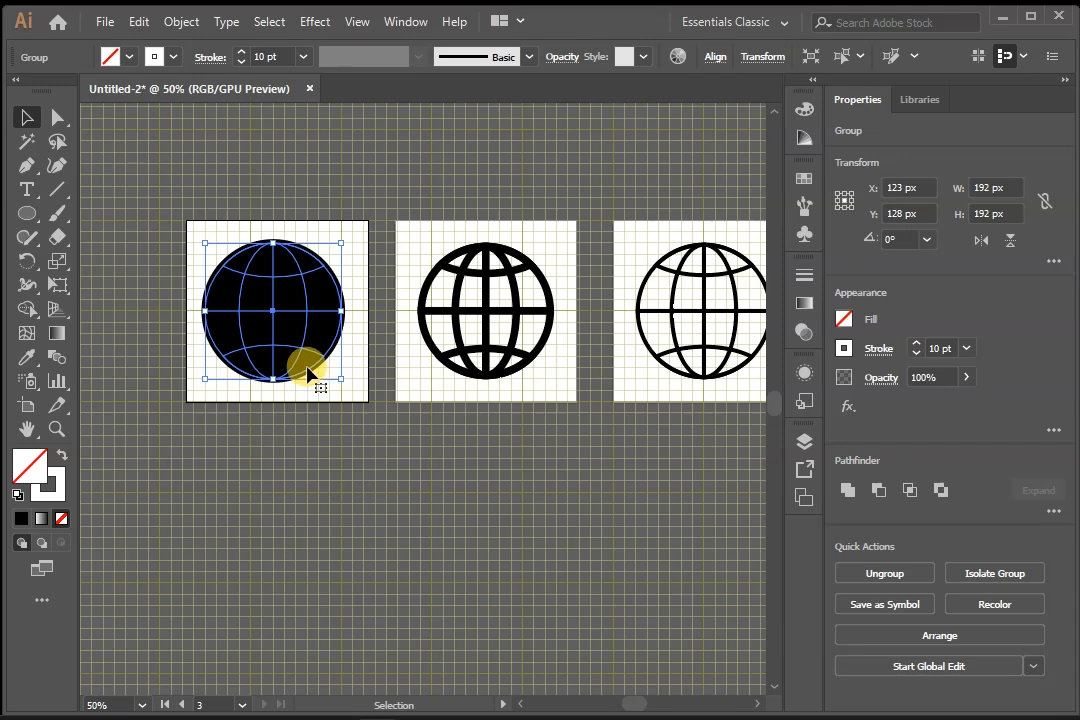
left_click_drag(274, 338, 319, 531)
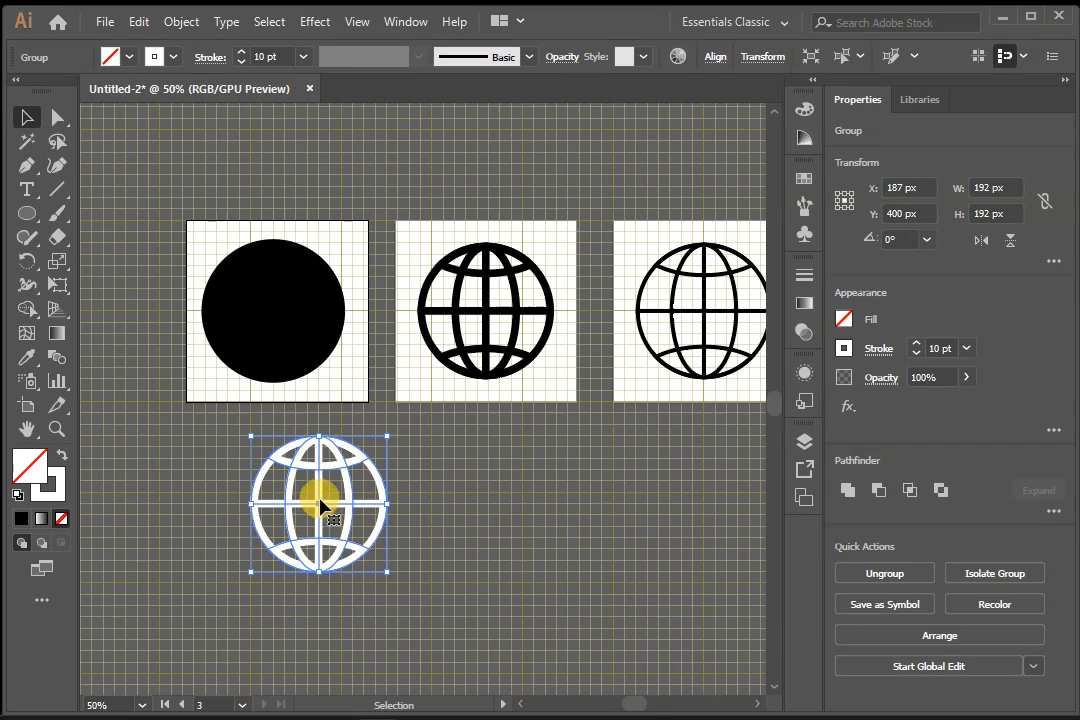
key("ctrl")
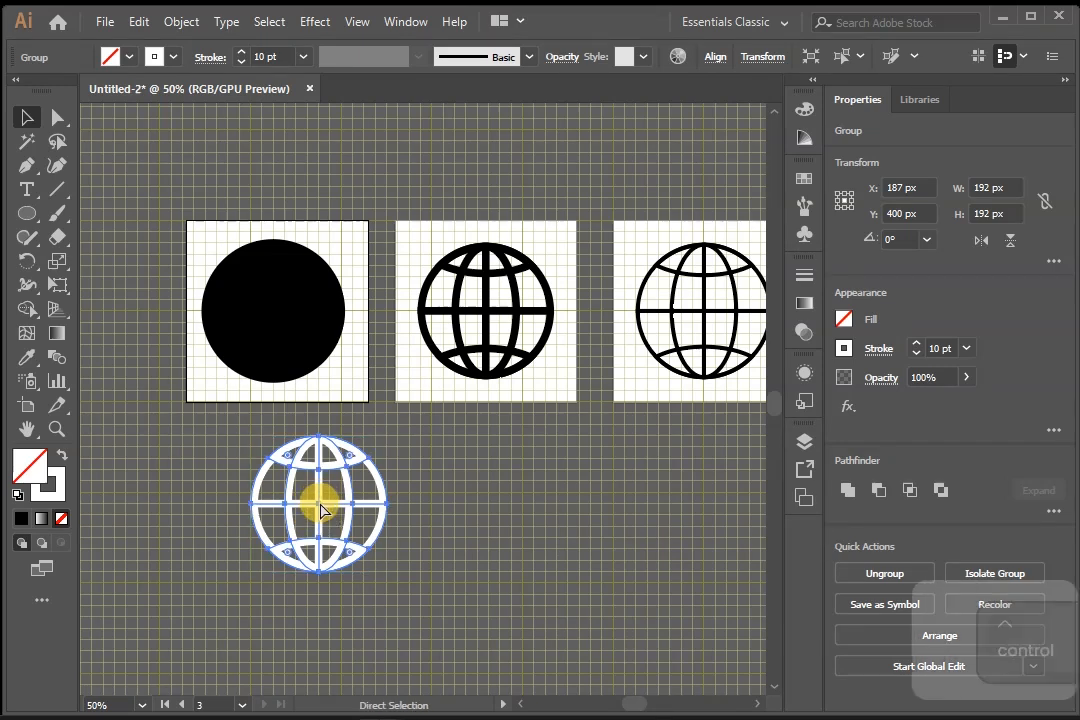
key("shift")
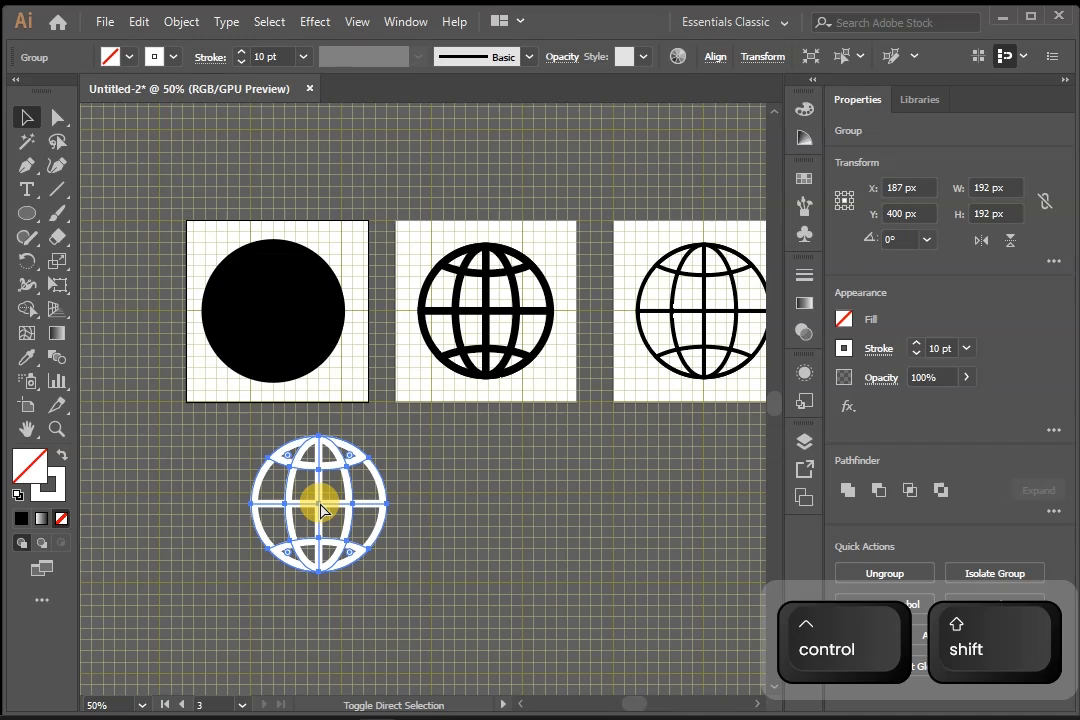
key("ctrl+shift+bracketright")
left_click_drag(320, 510, 275, 320)
left_click(357, 455)
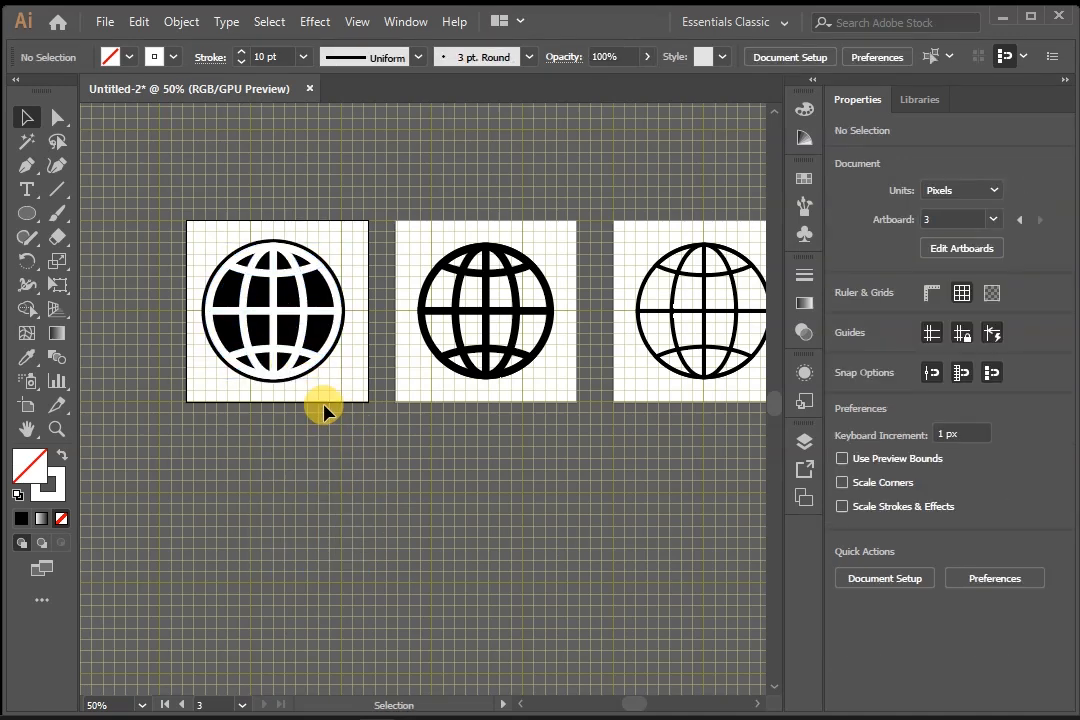
Inspect the white globe lines over the black circle at 150% zoom
left_click(54, 436)
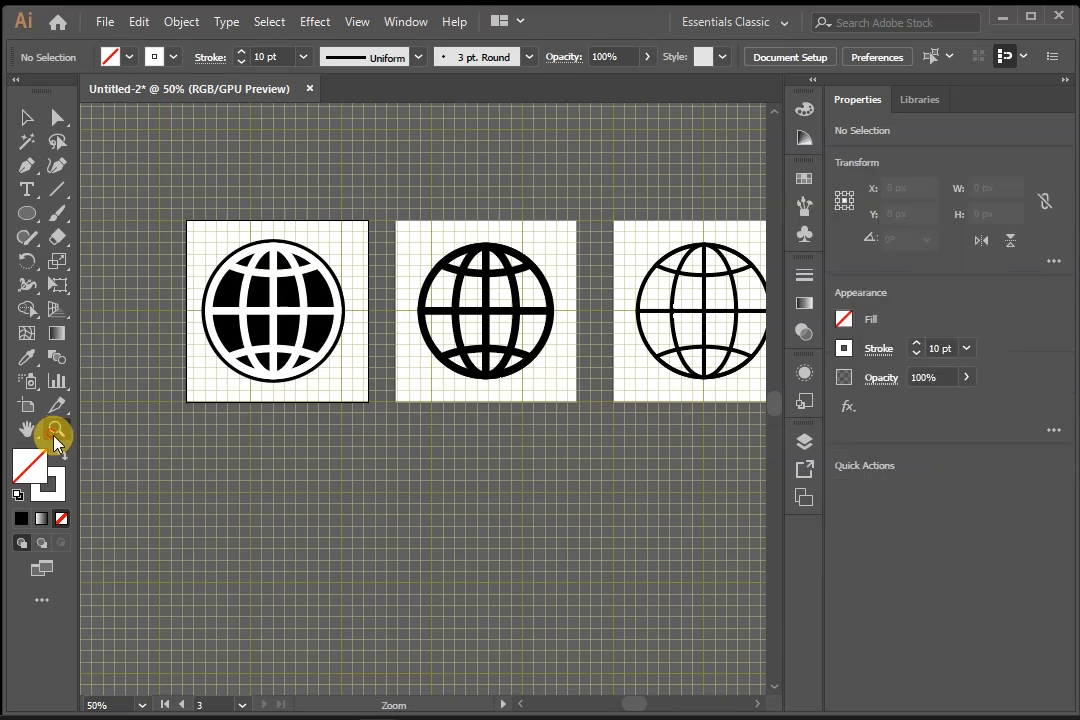
left_click(275, 306)
left_click(393, 412)
left_click(443, 428)
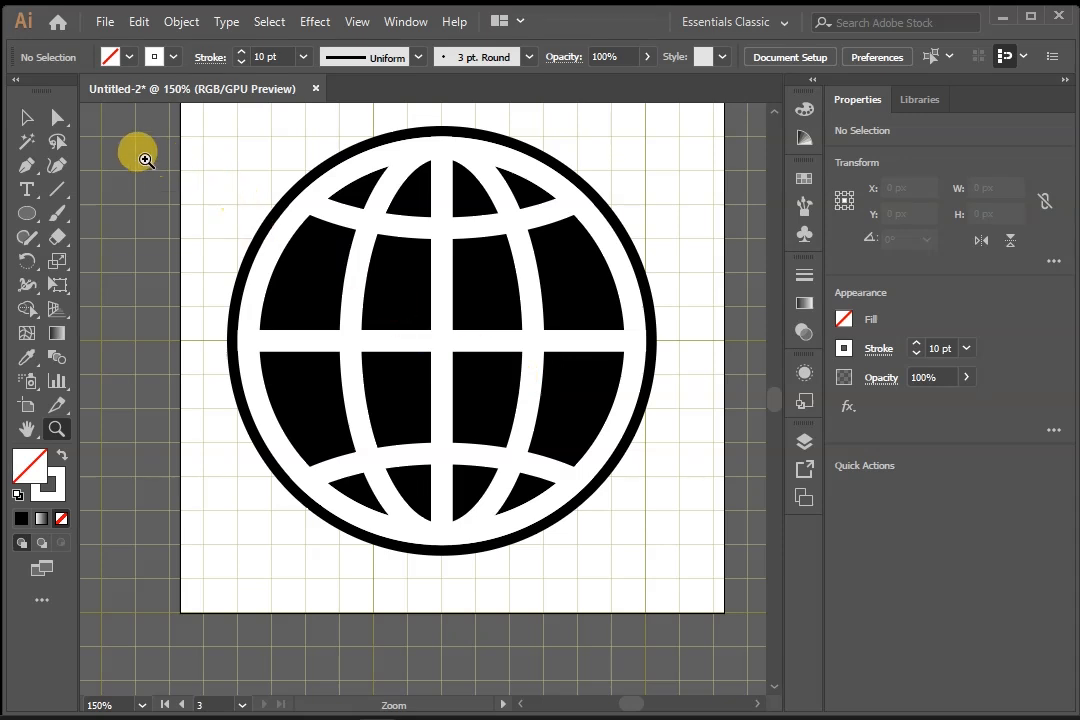
left_click(26, 116)
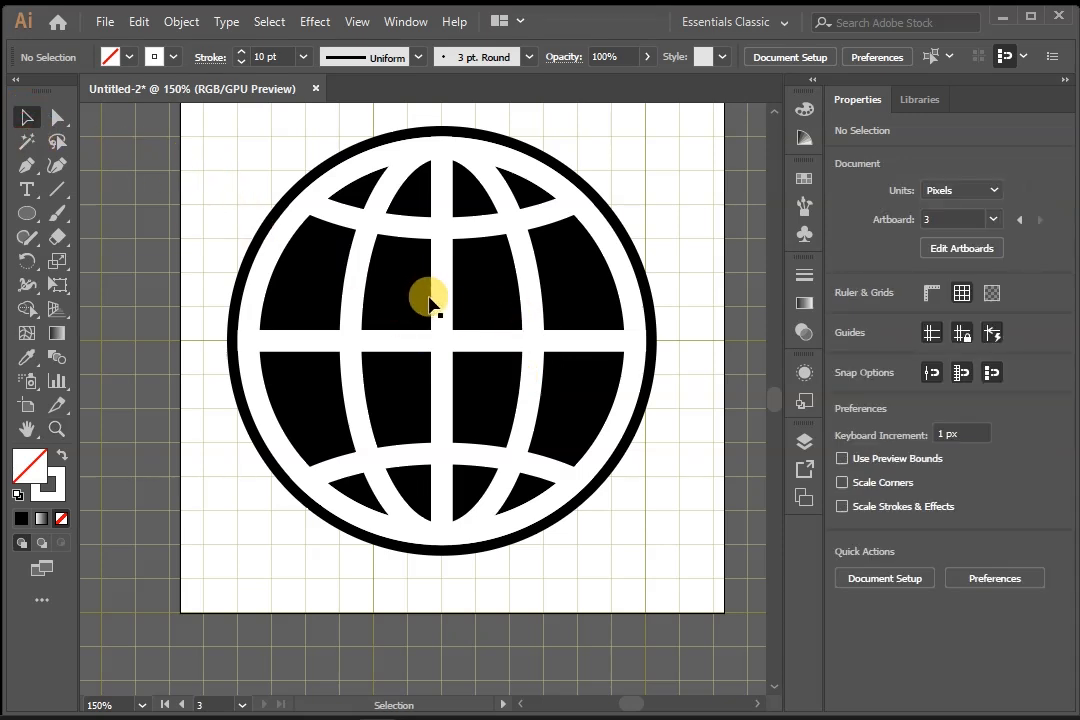
Align the black circle's 10 pt stroke to the inside and clear the selection
left_click(445, 318)
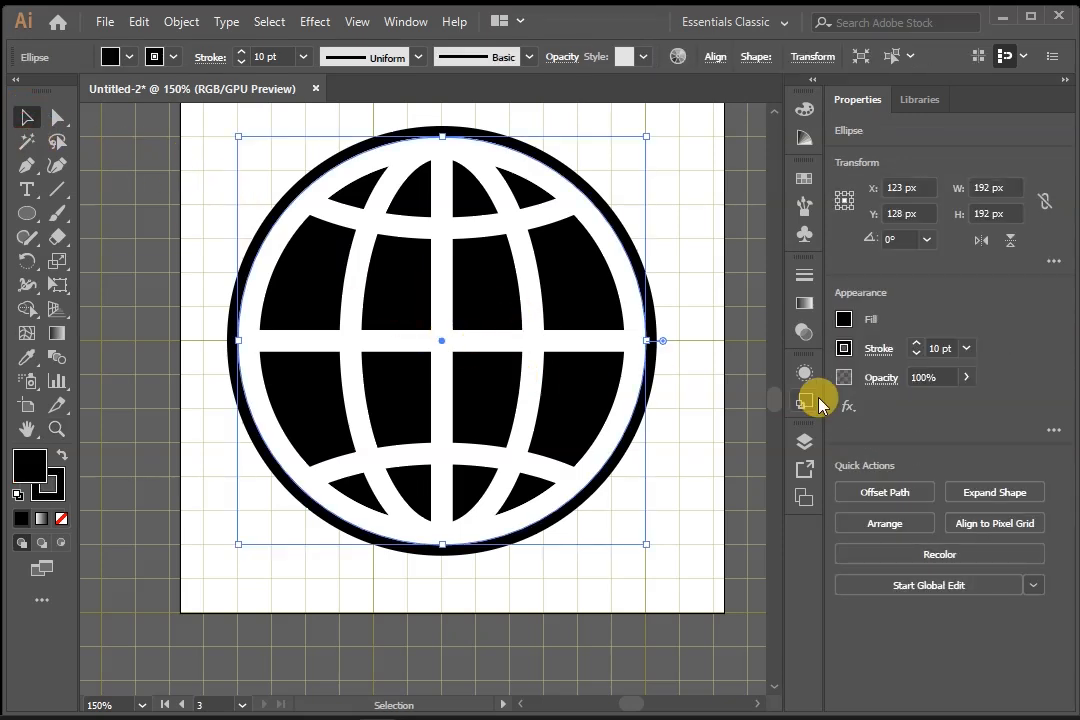
left_click(879, 350)
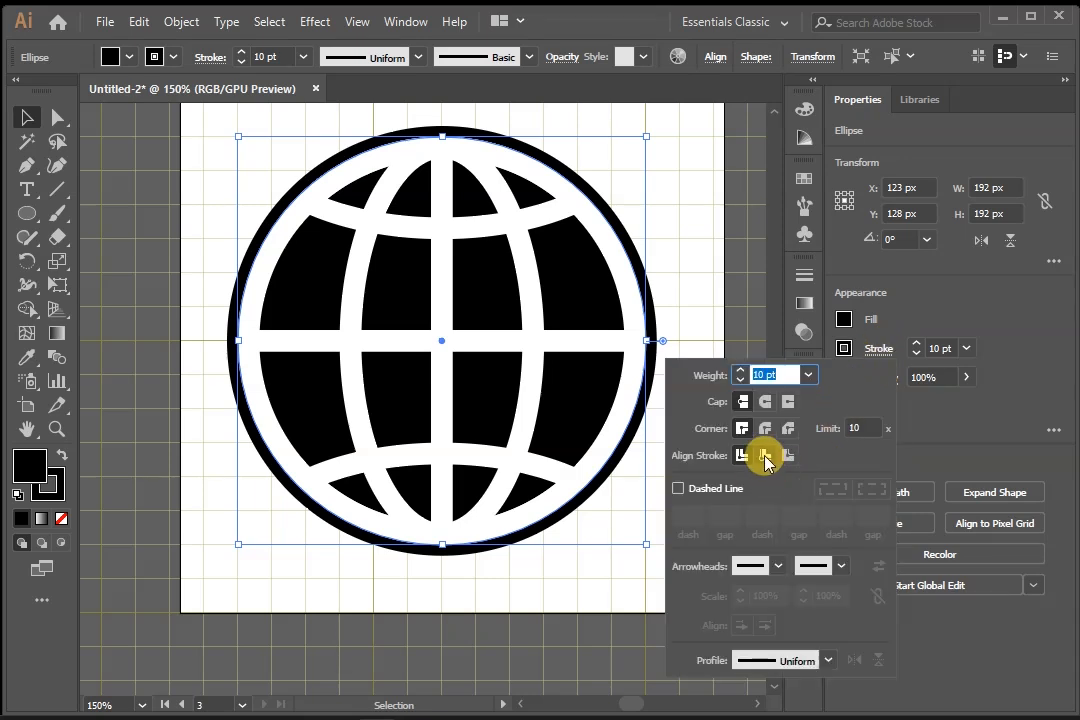
left_click(765, 458)
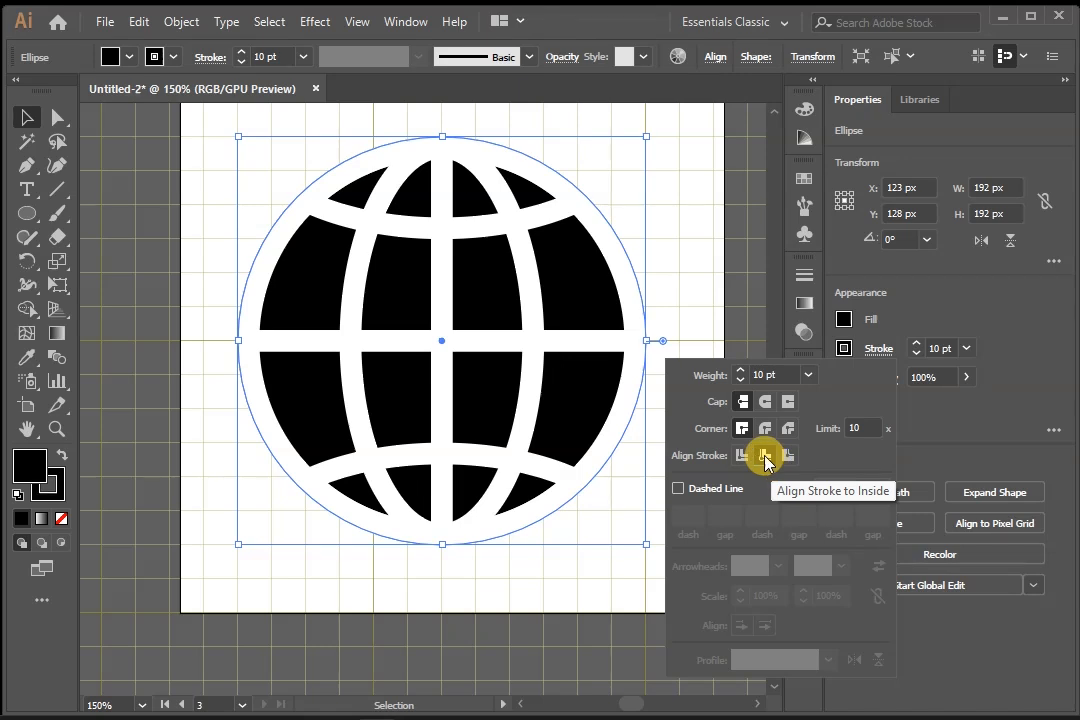
left_click(612, 575)
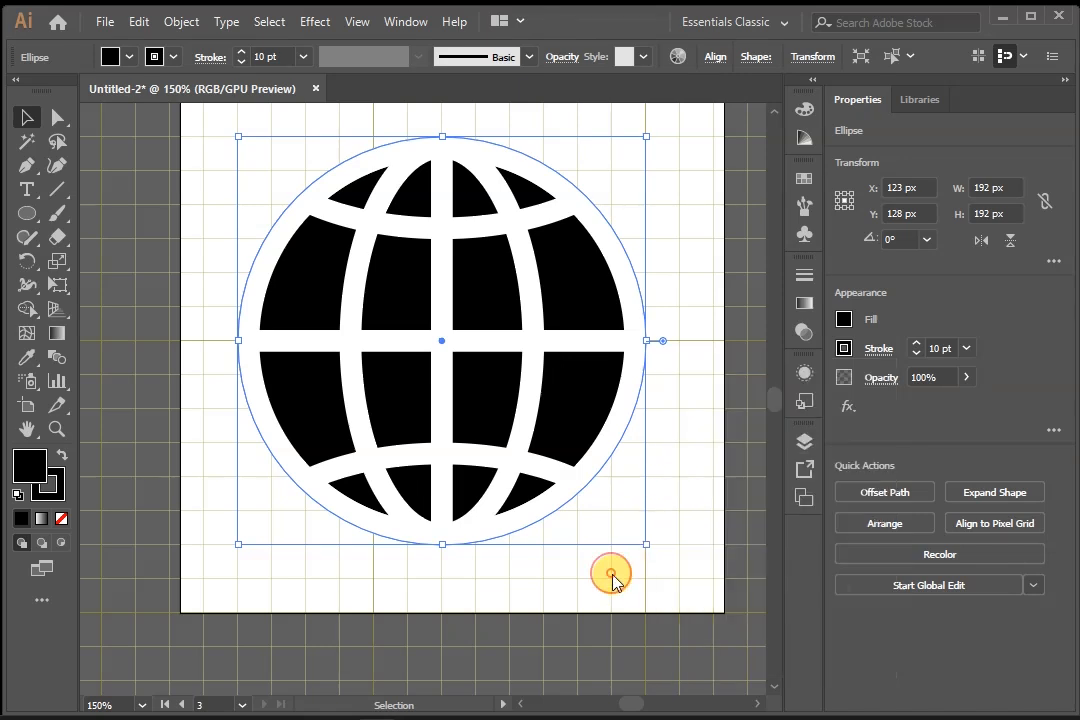
left_click(605, 578)
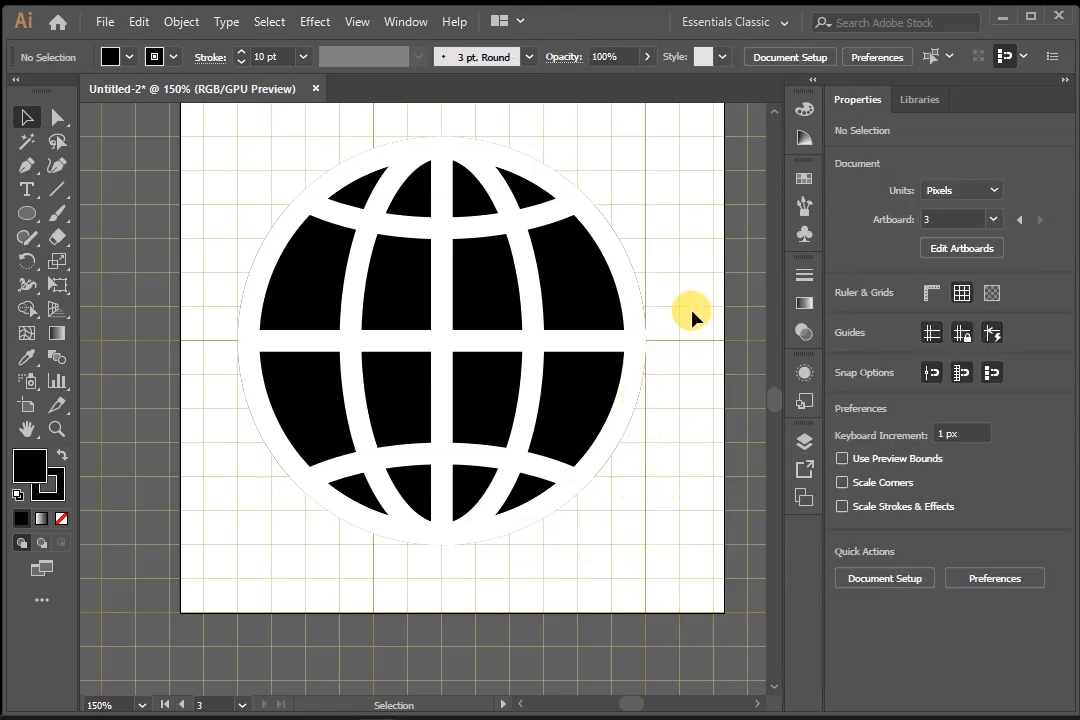
Return the black circle's stroke alignment to centre and deselect it
key("ctrl+minus")
key("ctrl+minus")
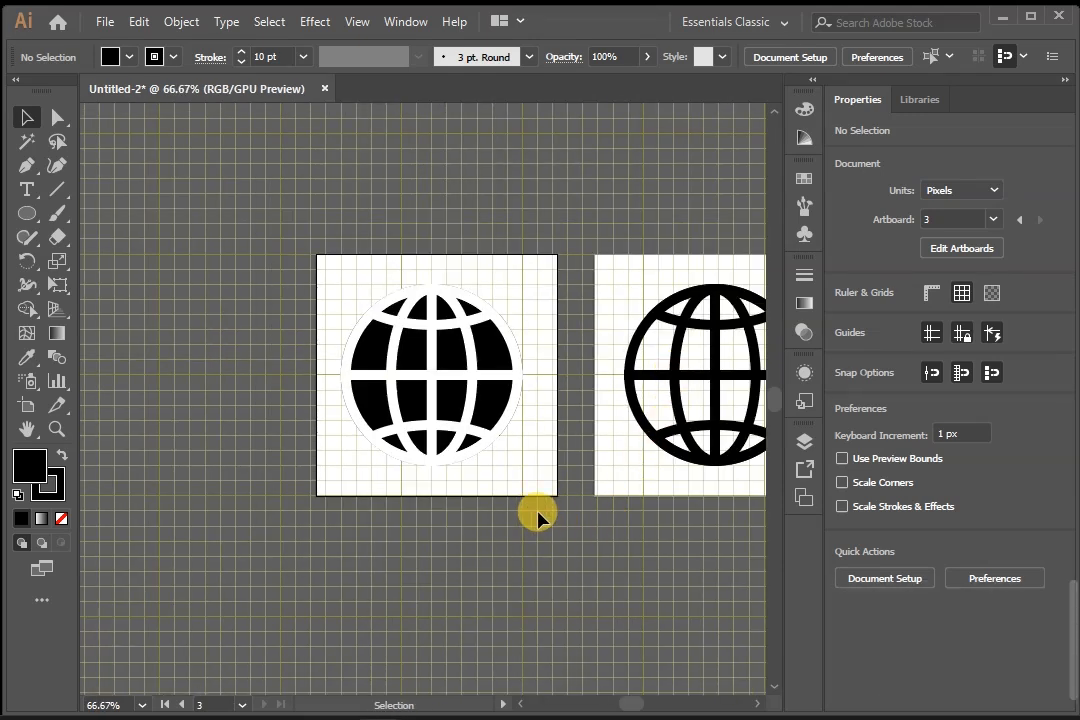
left_click(505, 415)
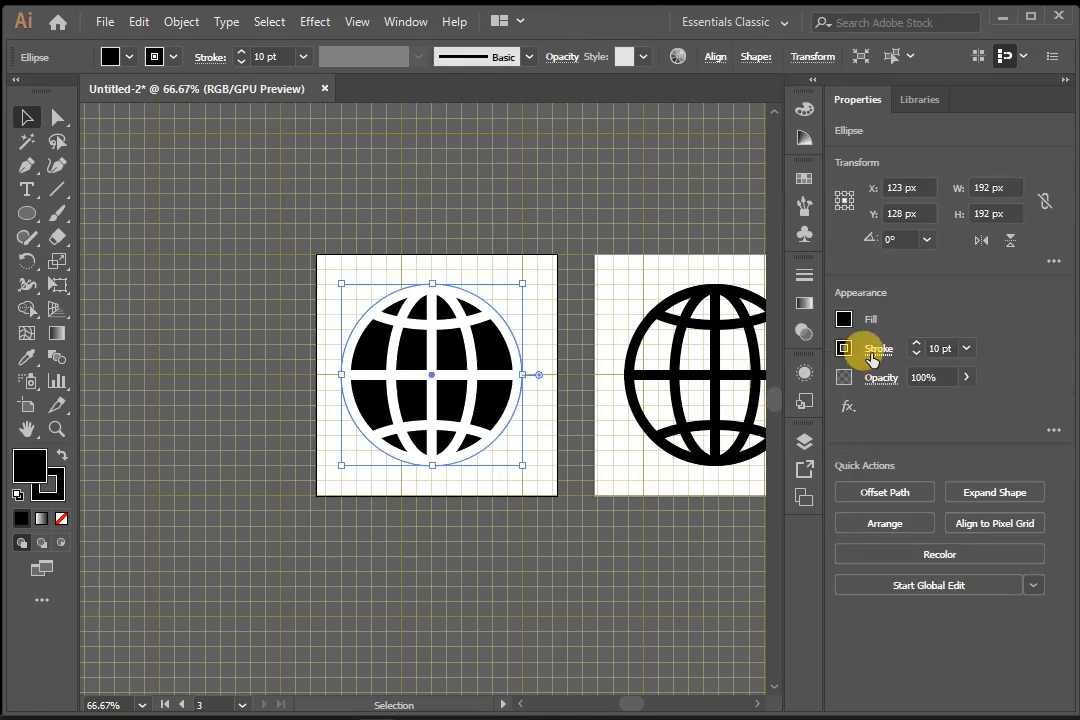
left_click(880, 349)
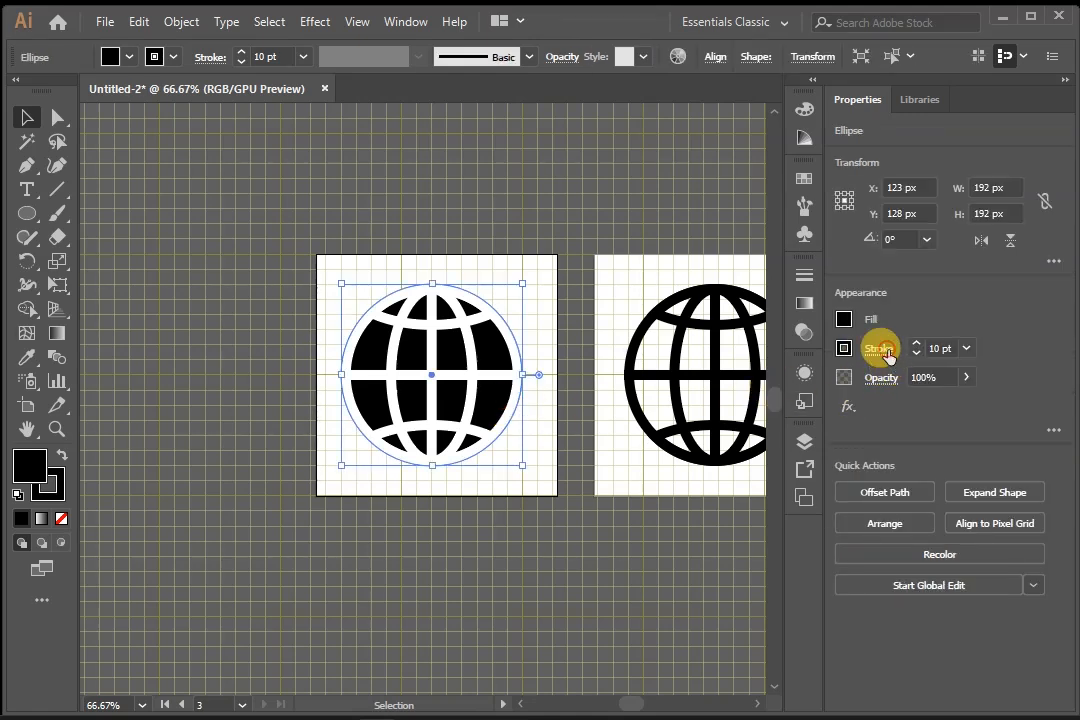
left_click(741, 456)
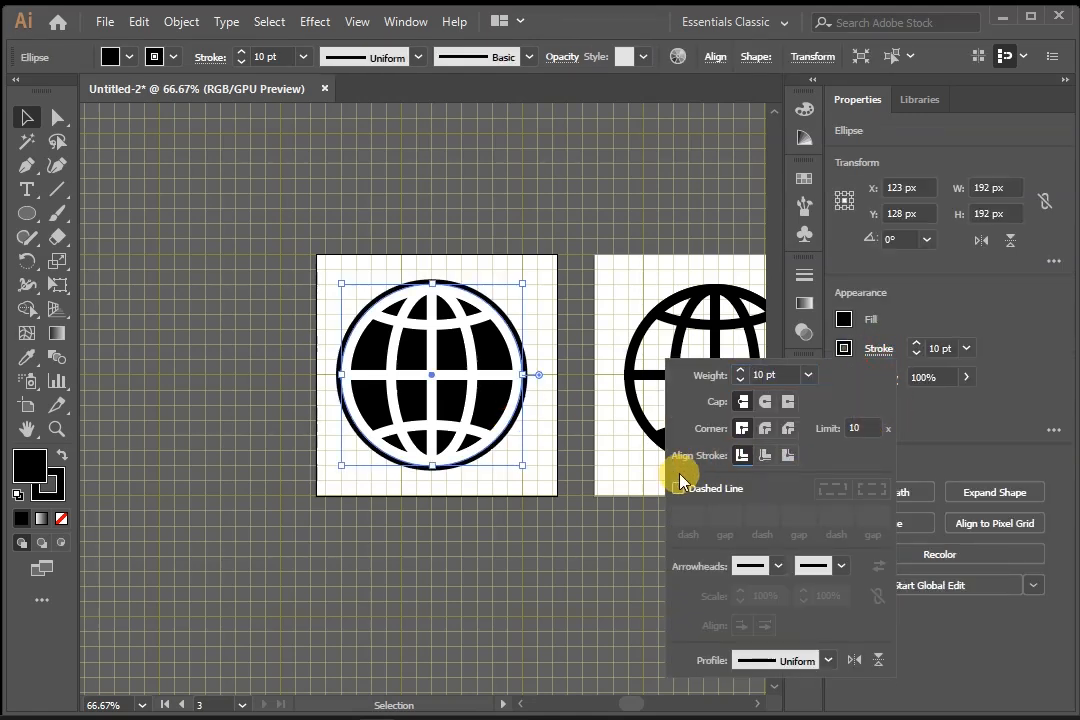
left_click(470, 557)
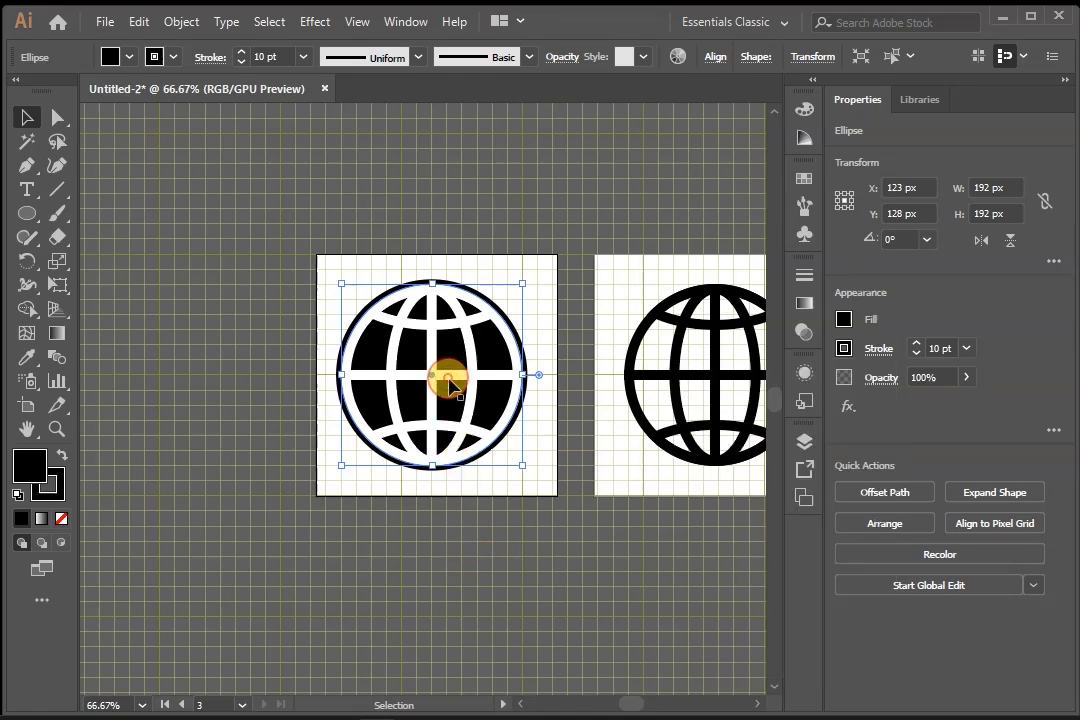
left_click(531, 240)
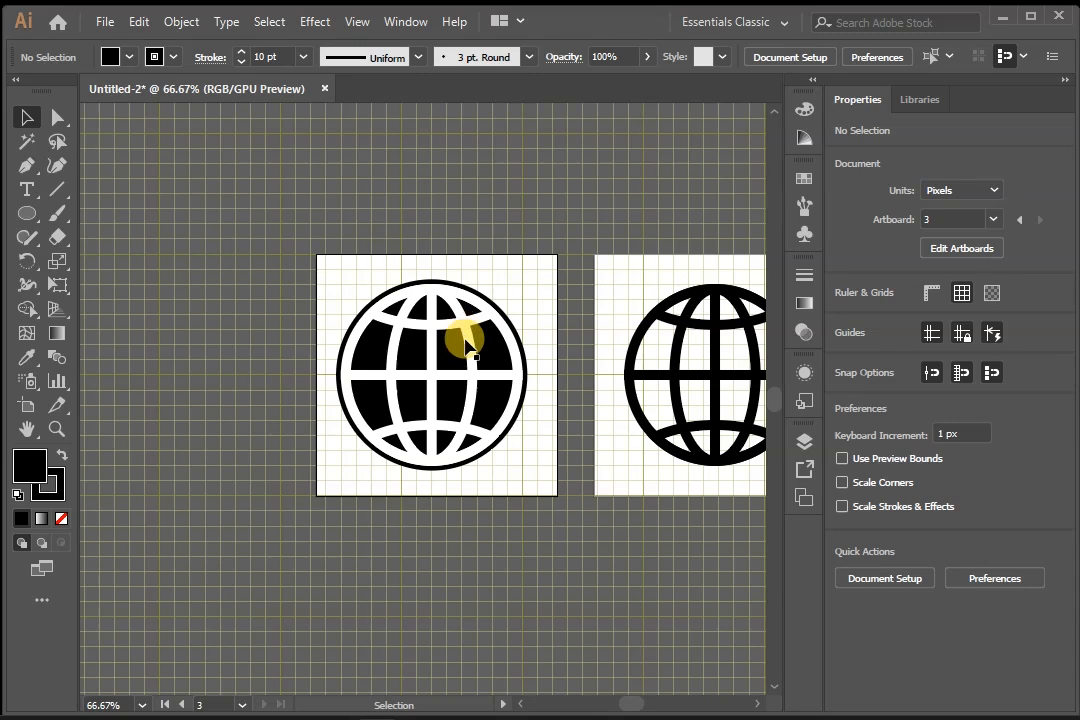
Move the white globe group aside to the left and align the uncovered black circle's stroke to the inside
left_click(466, 345)
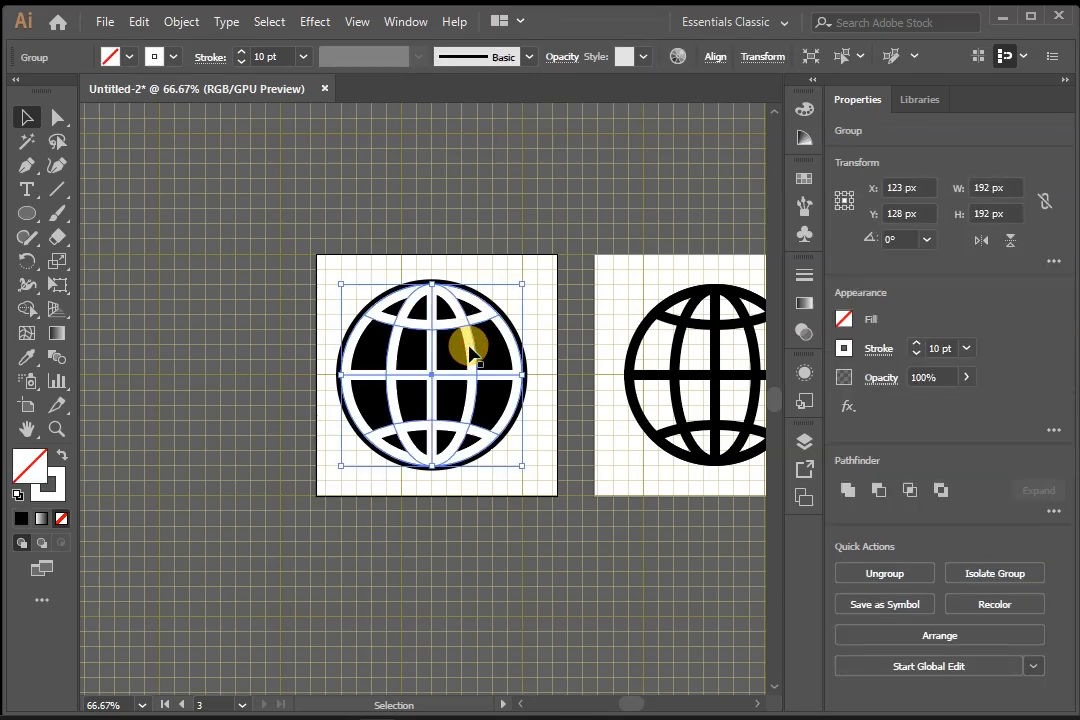
key("ctrl+equal")
key("ctrl+equal")
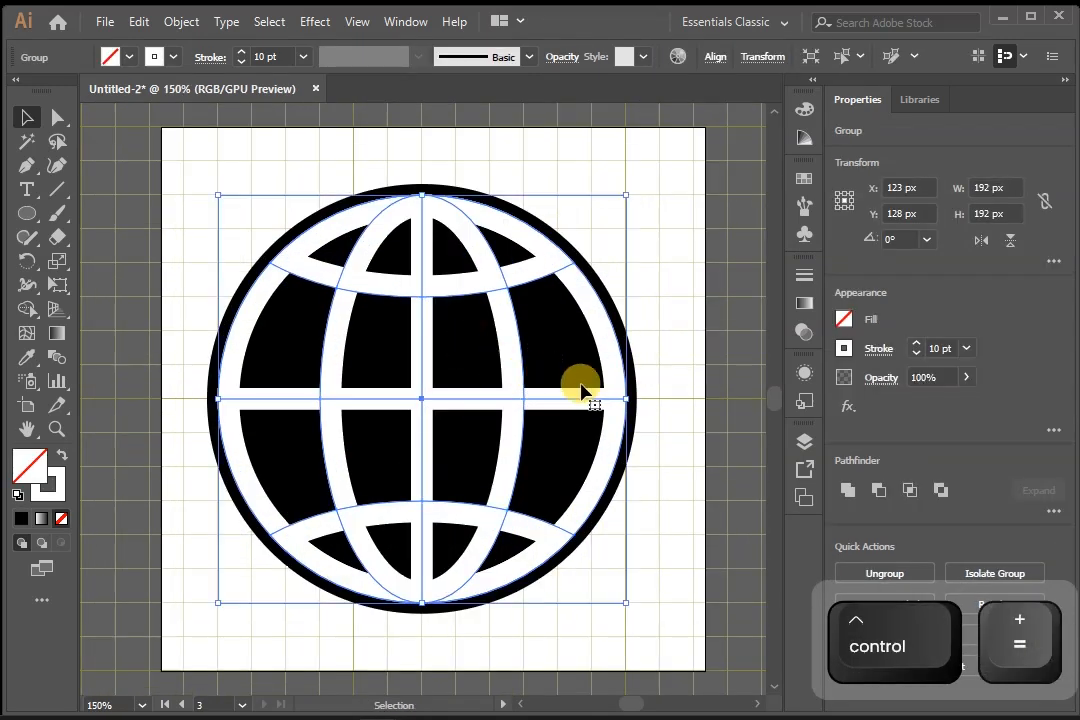
mouse_move(623, 404)
left_mouse_down()
mouse_move(661, 412)
mouse_move(621, 410)
left_mouse_up()
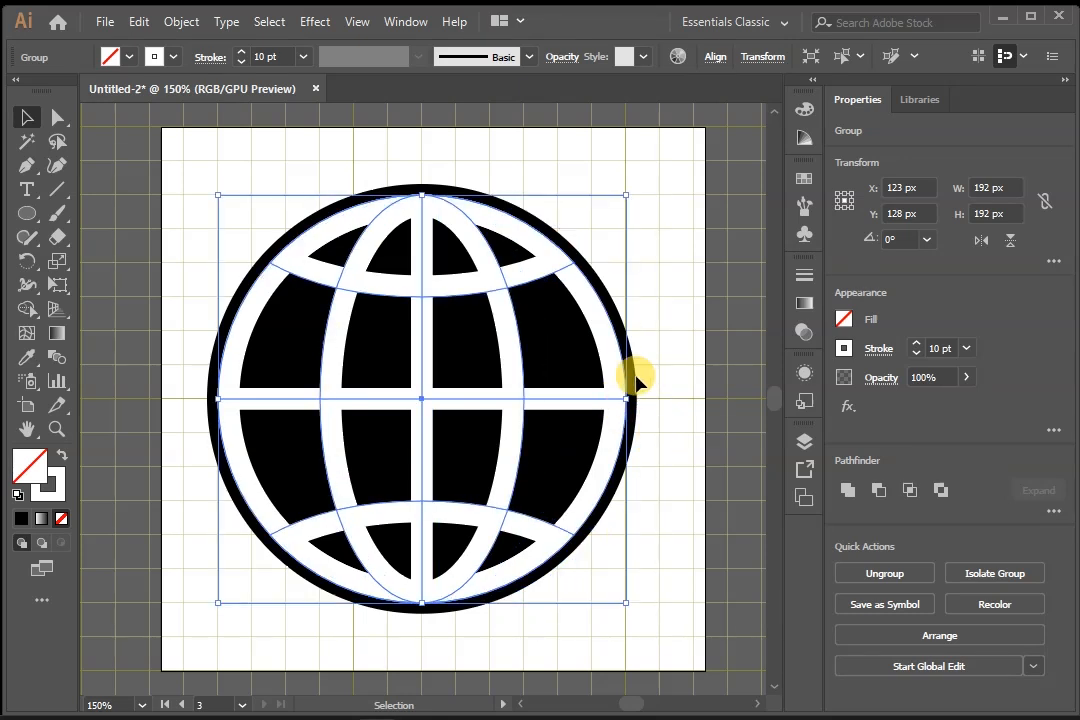
left_click(637, 370)
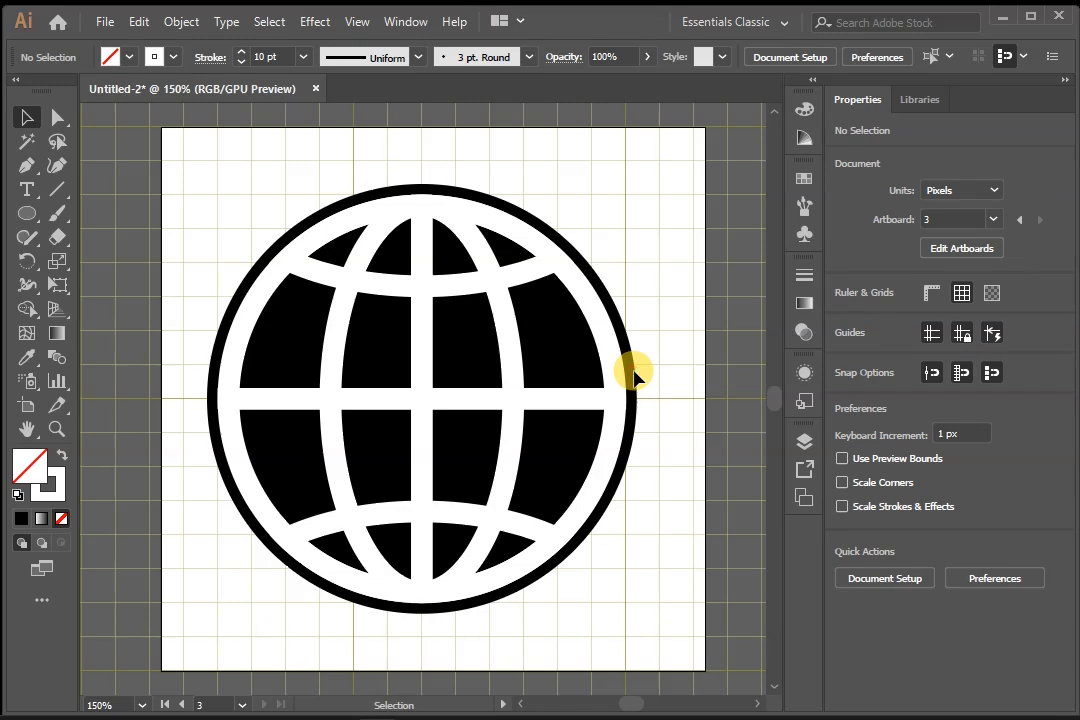
left_click_drag(610, 410, 474, 414)
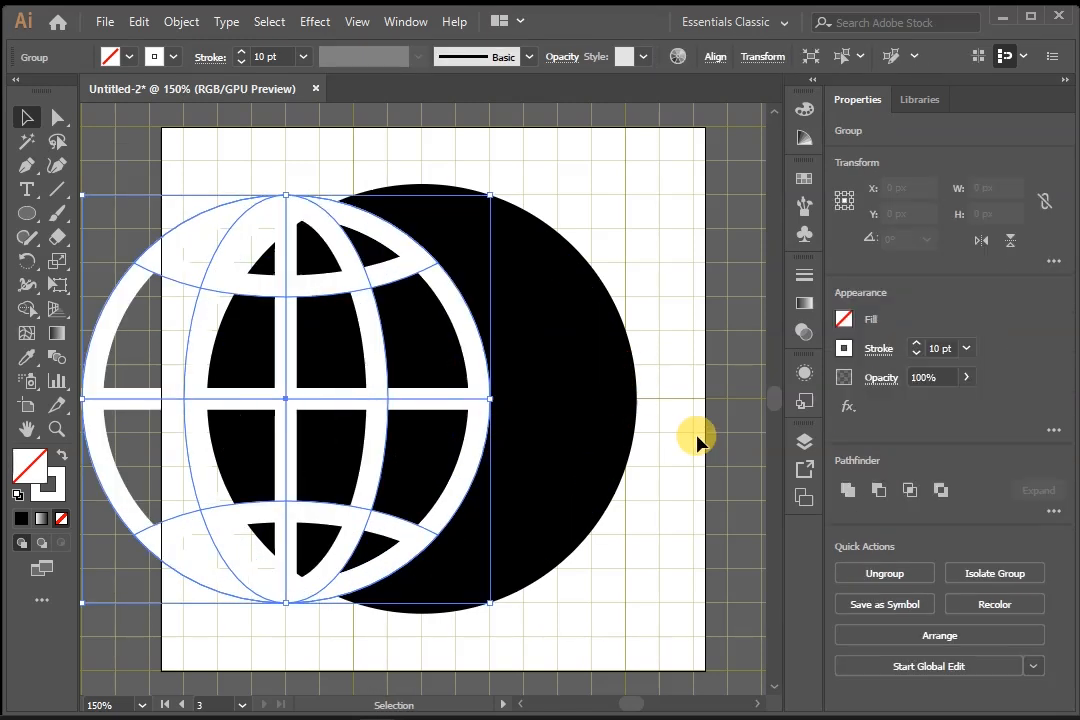
left_click(597, 413)
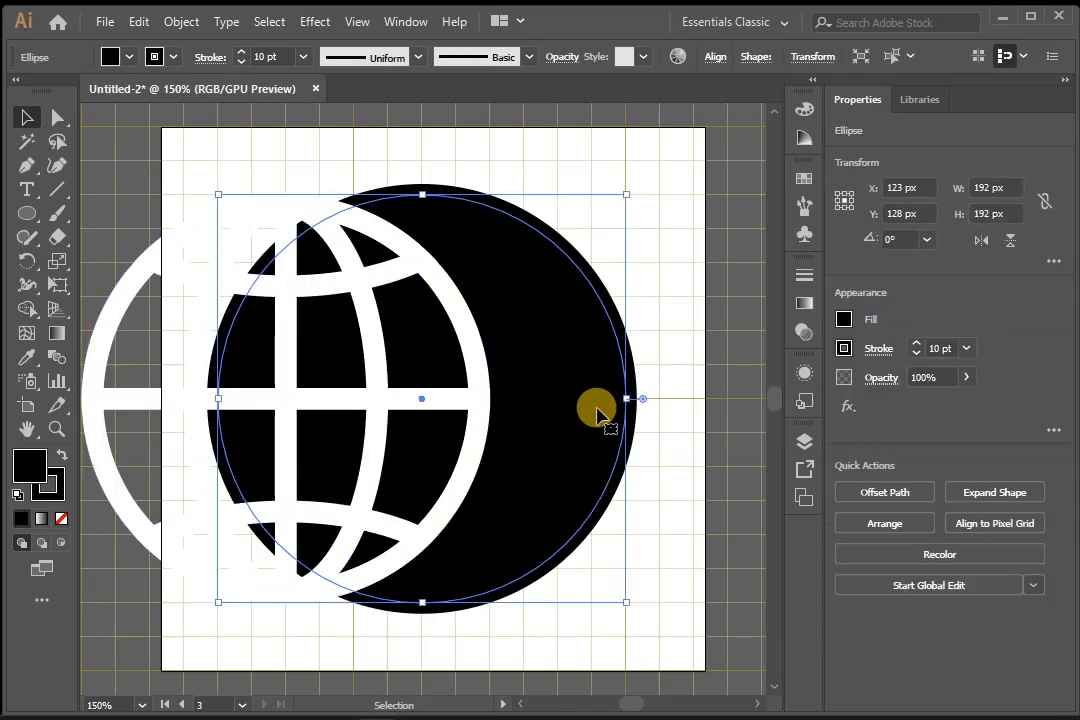
left_click(867, 356)
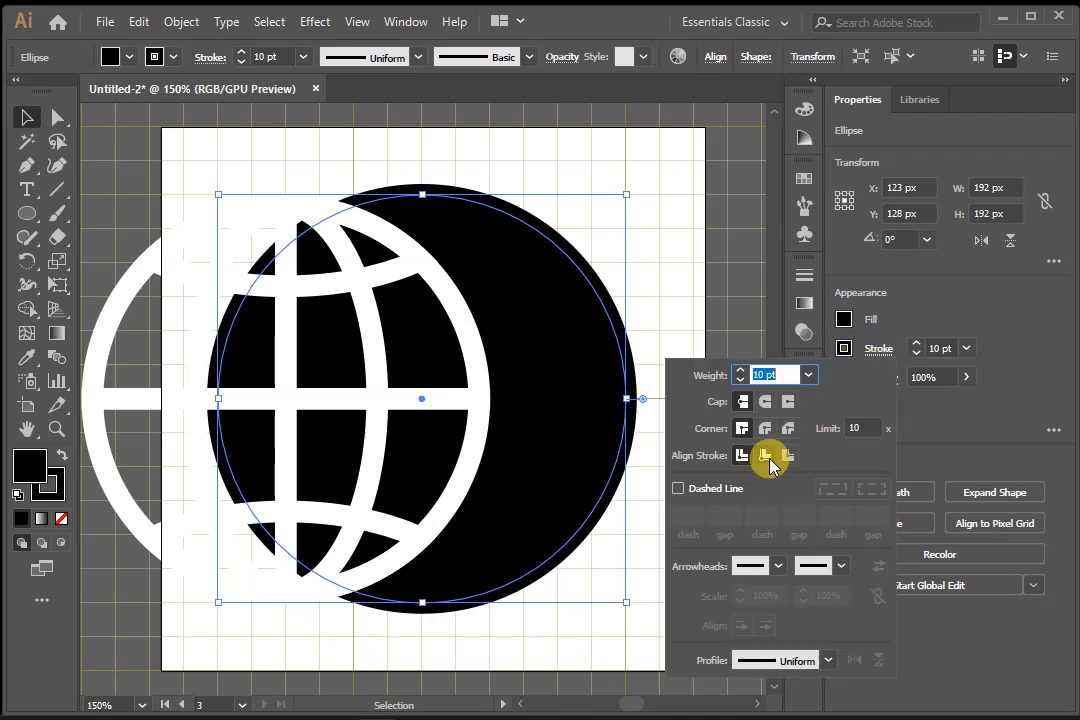
left_click(766, 457)
left_click(655, 268)
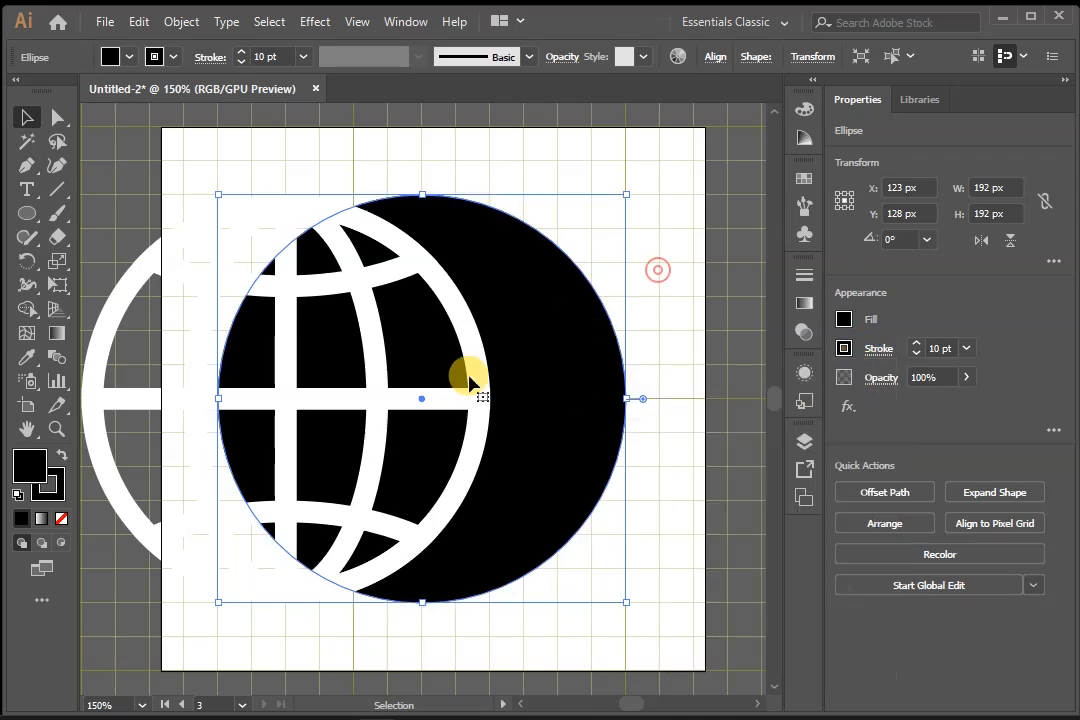
Move the white globe group back over the black circle, centred at X 123 px, Y 128 px, and clear the selection
left_click_drag(360, 410, 484, 413)
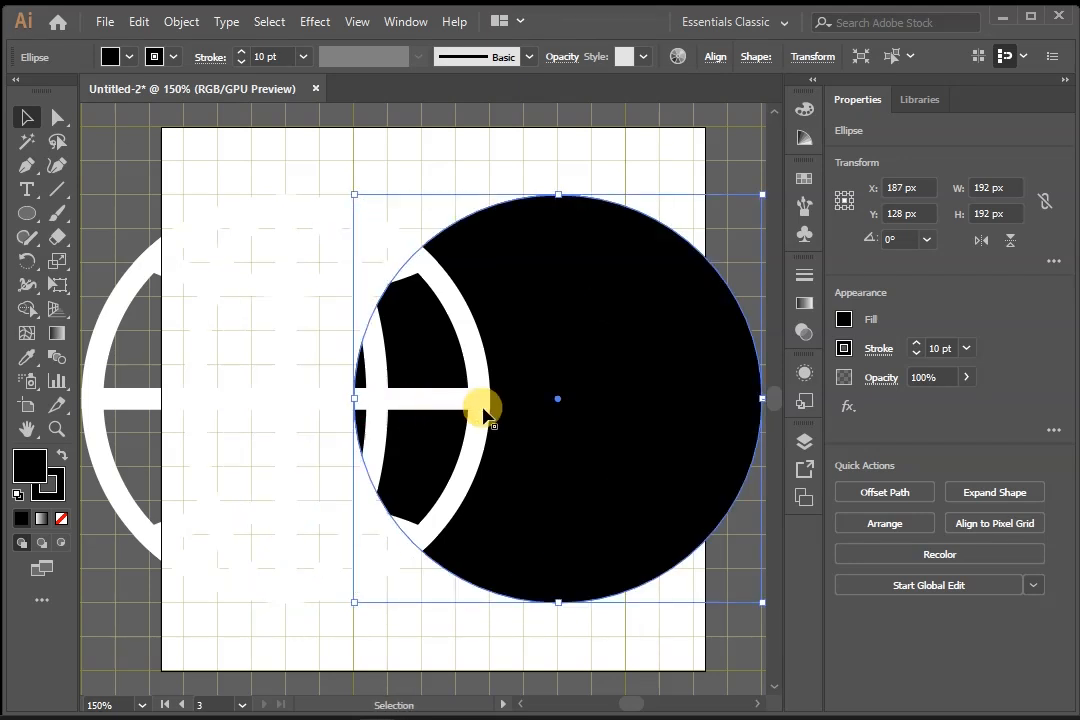
key("ctrl+z")
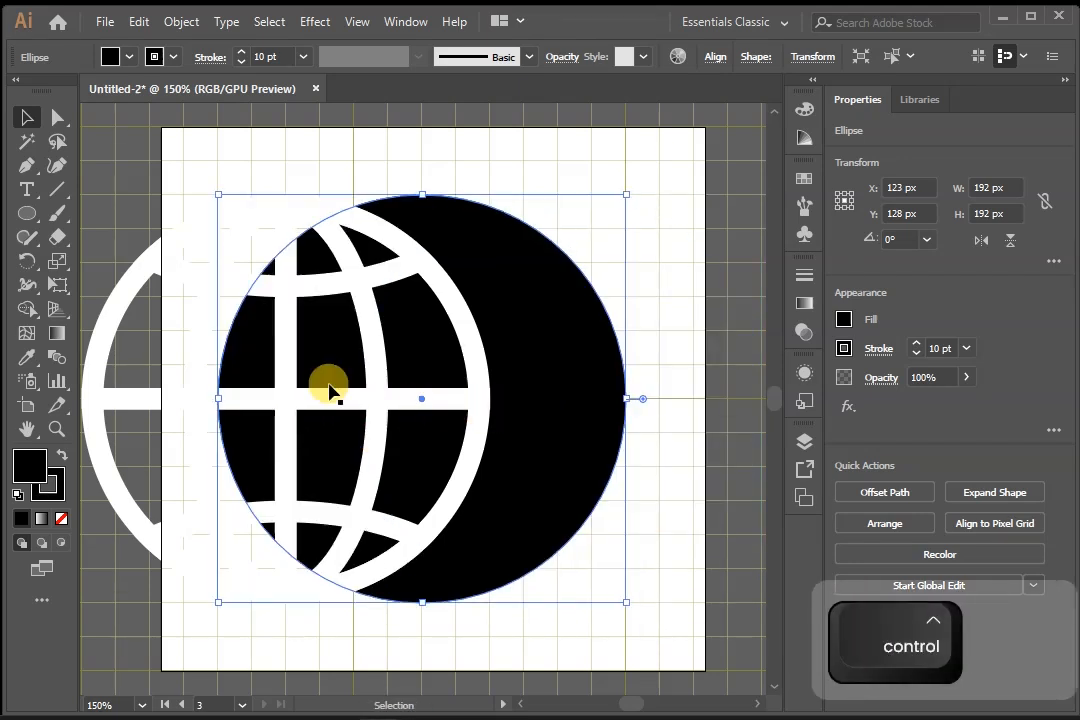
left_click(113, 325)
left_click_drag(285, 405, 460, 438)
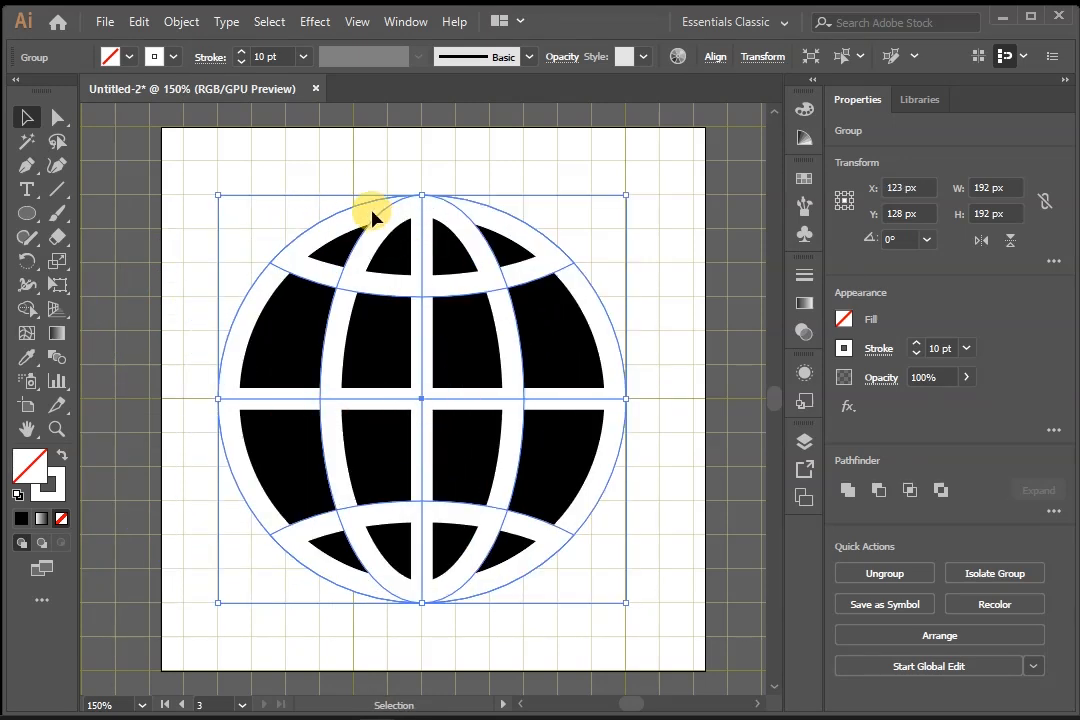
left_click(363, 170)
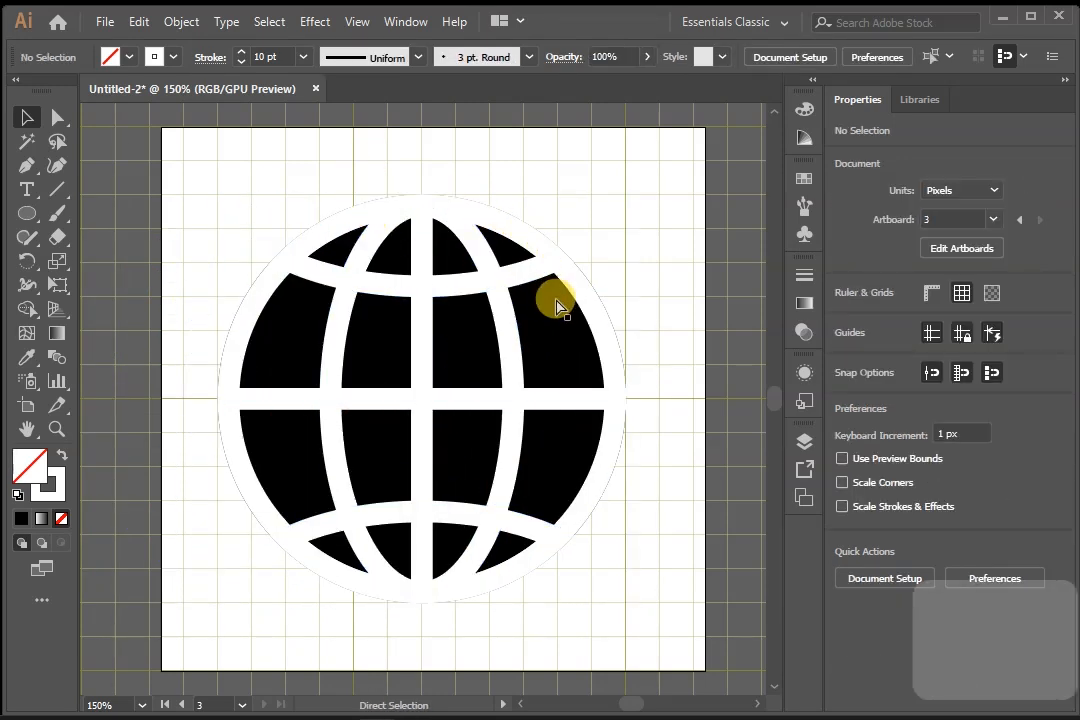
View all three globe icon artboards side by side at 50% zoom to compare the variants
key("ctrl+minus")
key("ctrl+minus")
key("space")
left_click_drag(415, 562, 209, 512)
key("ctrl+minus")
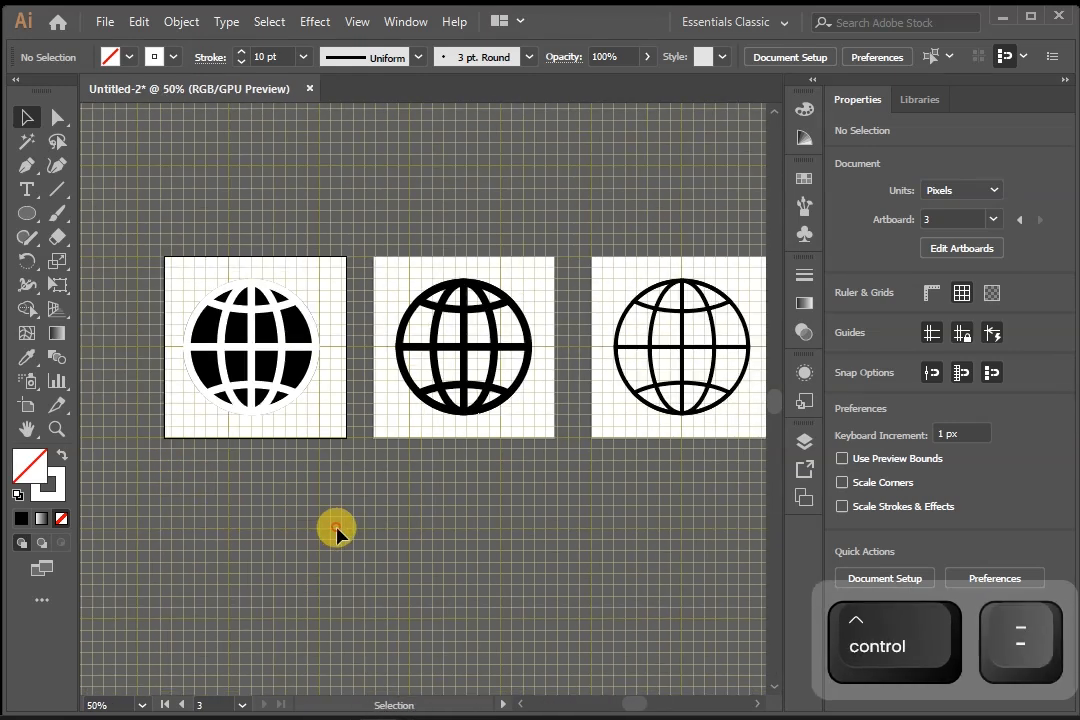
key("space")
left_click_drag(510, 505, 476, 503)
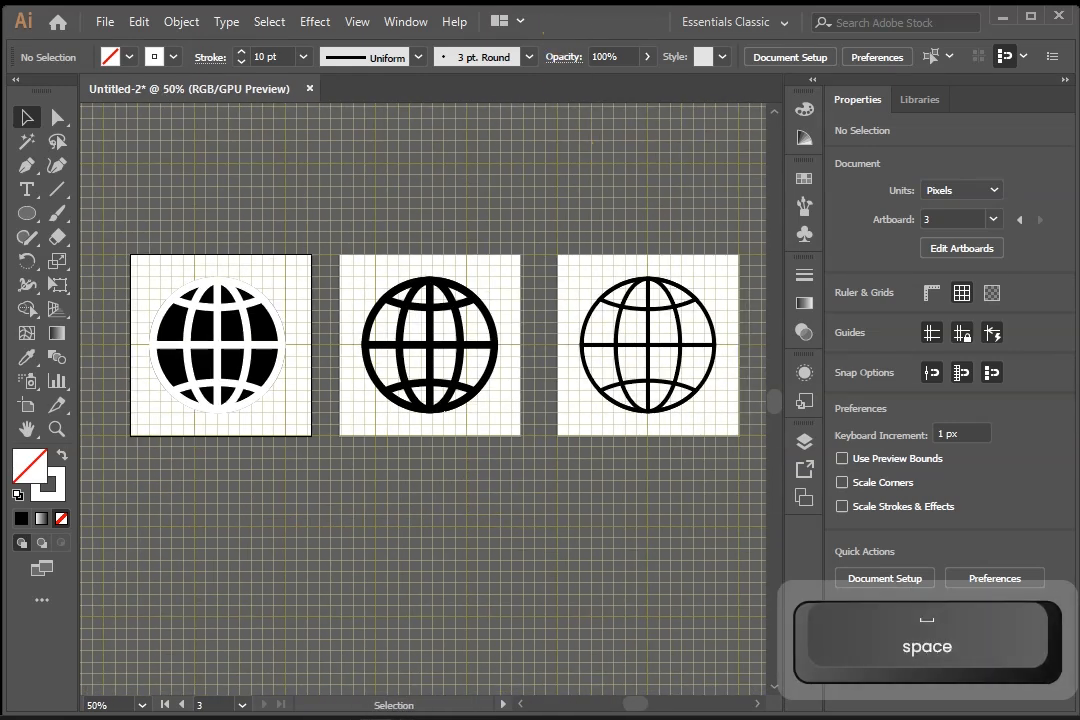